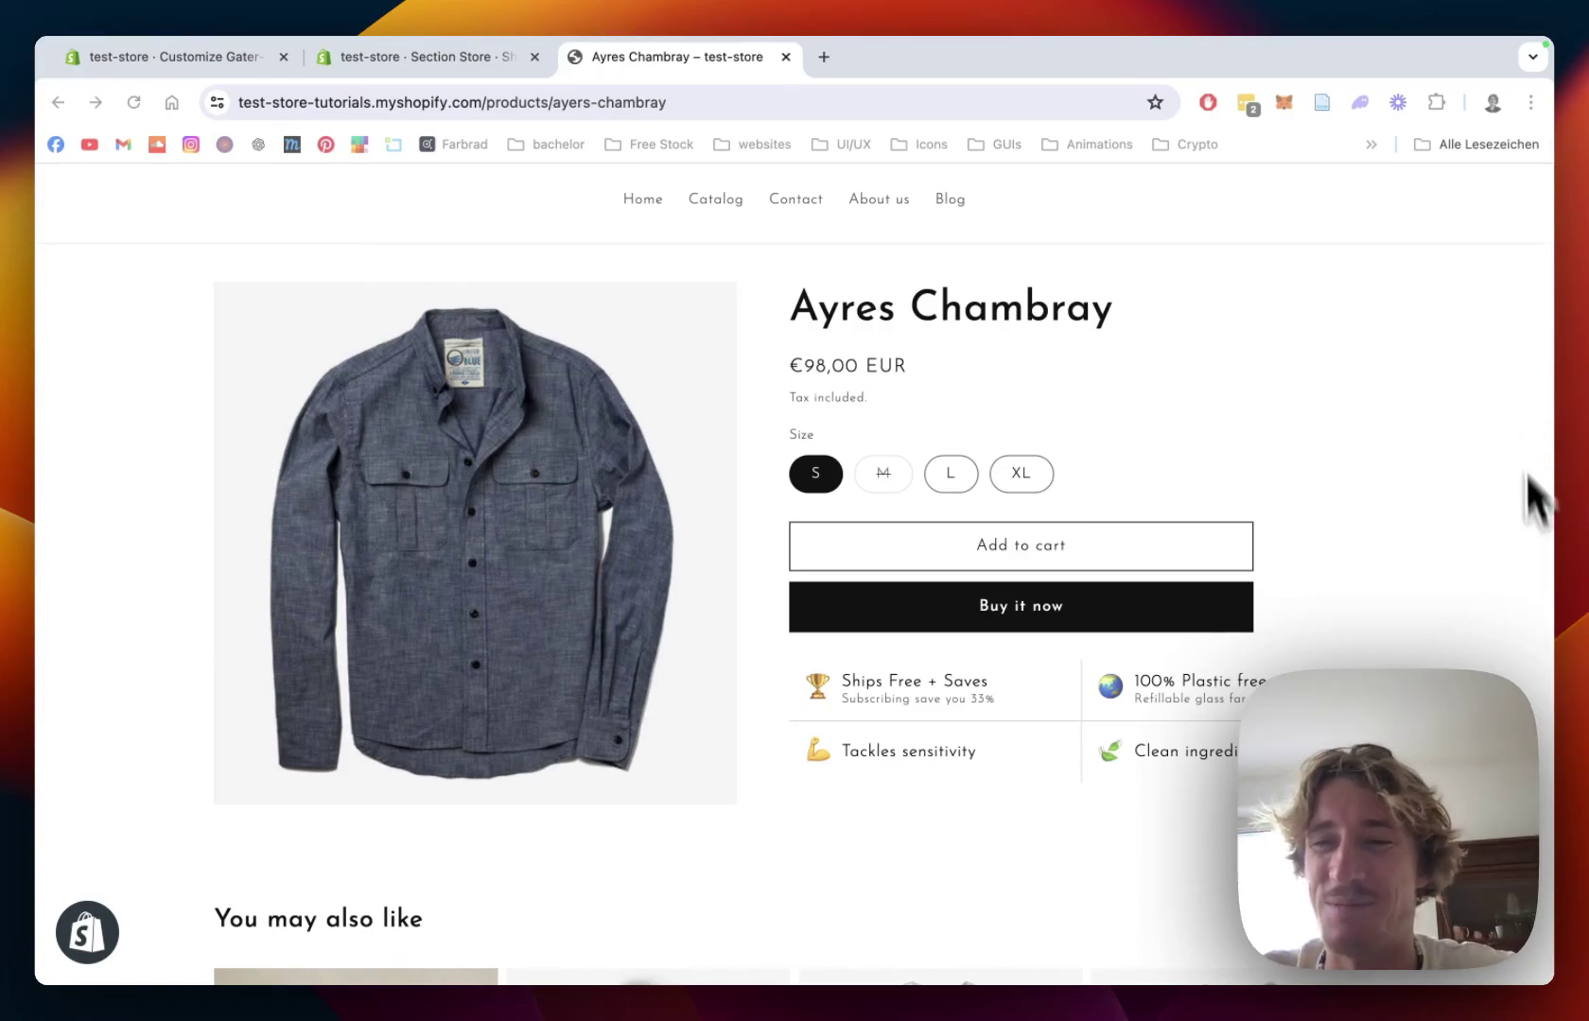
- Open the Trust badges (emojis) section card in the Section Store app
{"action": "scroll", "coordinate": [1514, 388], "scroll_direction": "down", "scroll_amount": 1}
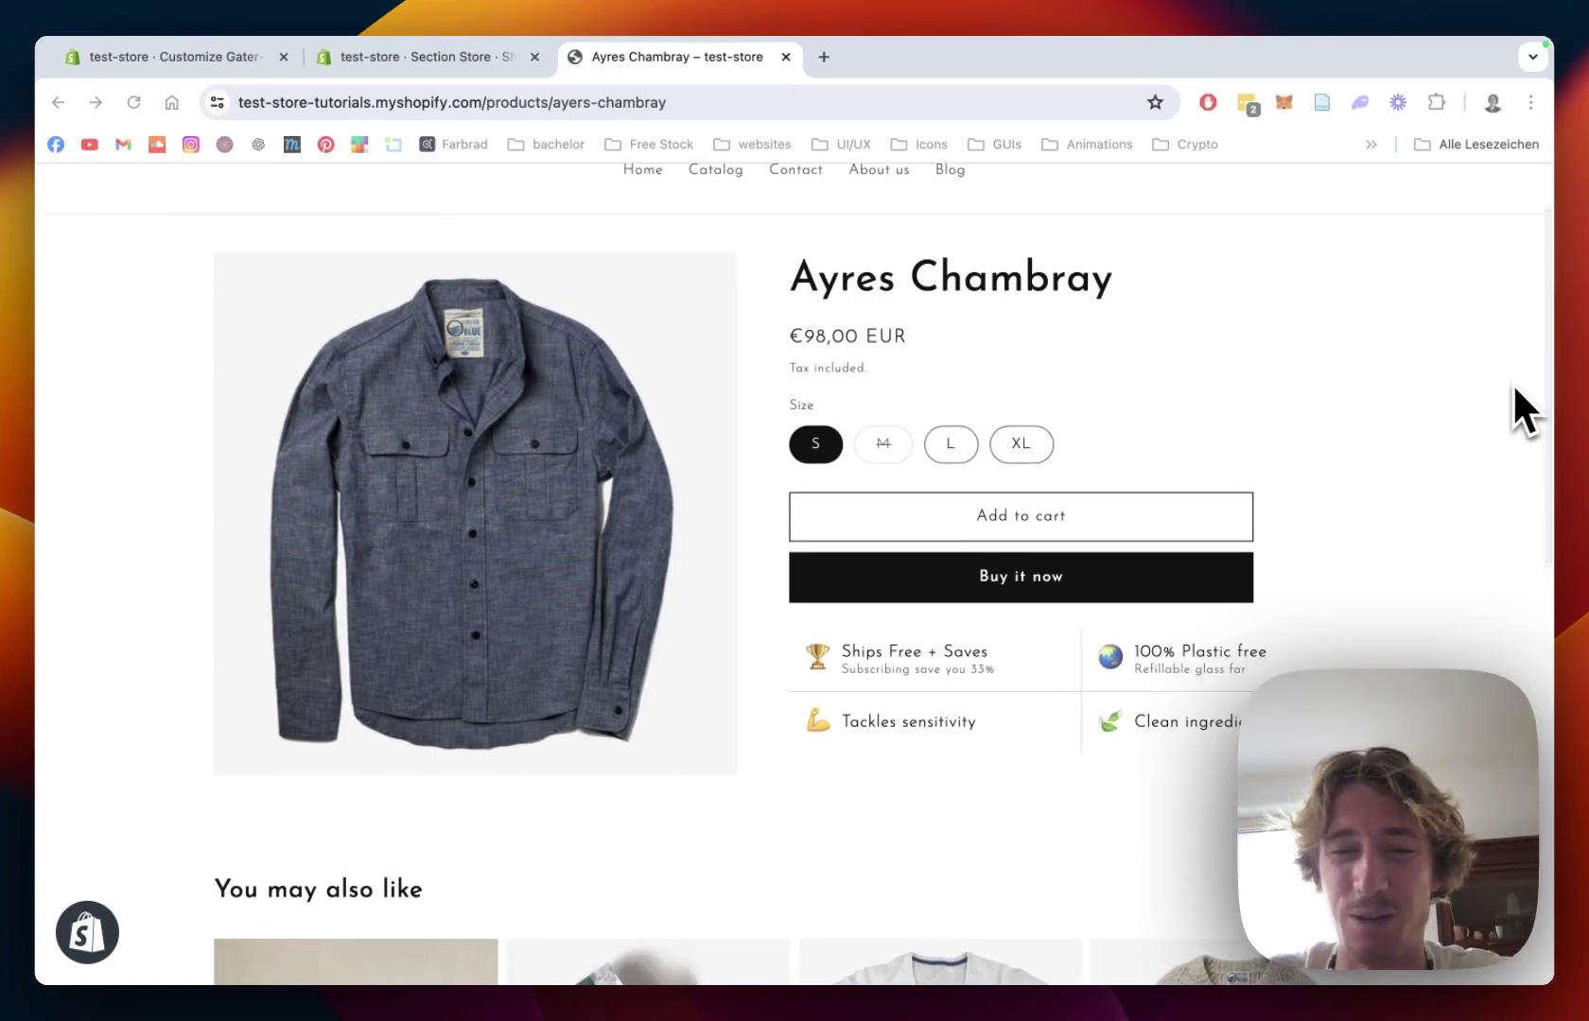
{"action": "scroll", "coordinate": [1512, 384], "scroll_direction": "up", "scroll_amount": 1}
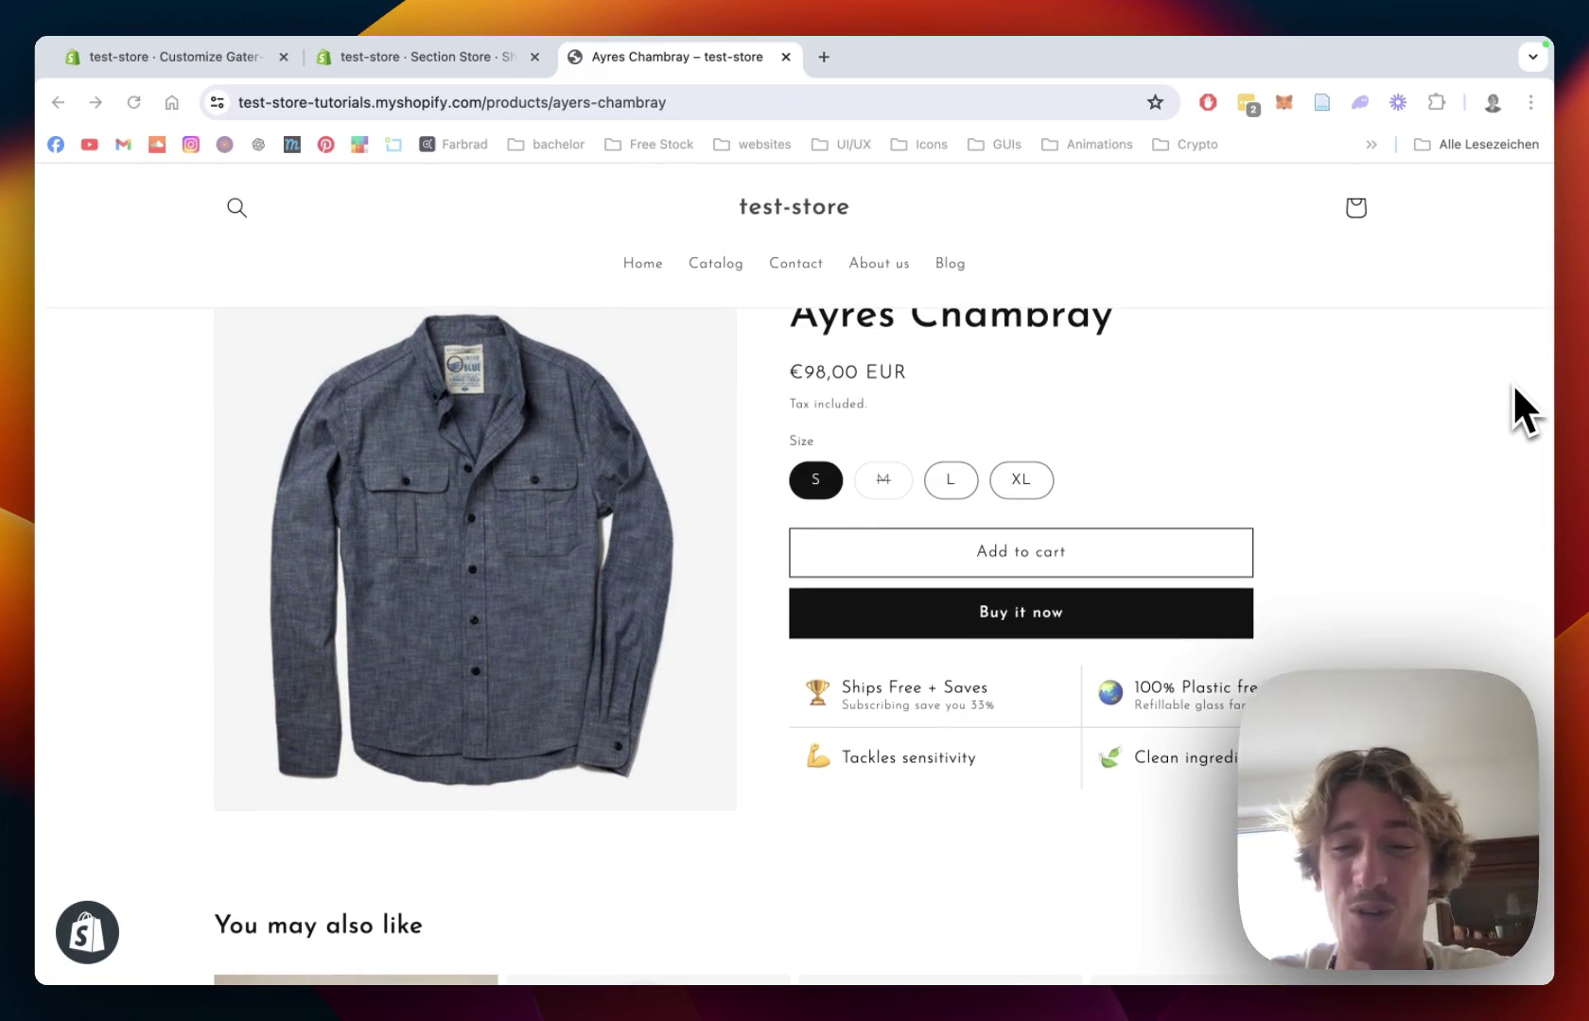
{"action": "scroll", "coordinate": [1512, 384], "scroll_direction": "down", "scroll_amount": 1}
{"action": "scroll", "coordinate": [1512, 383], "scroll_direction": "down", "scroll_amount": 1}
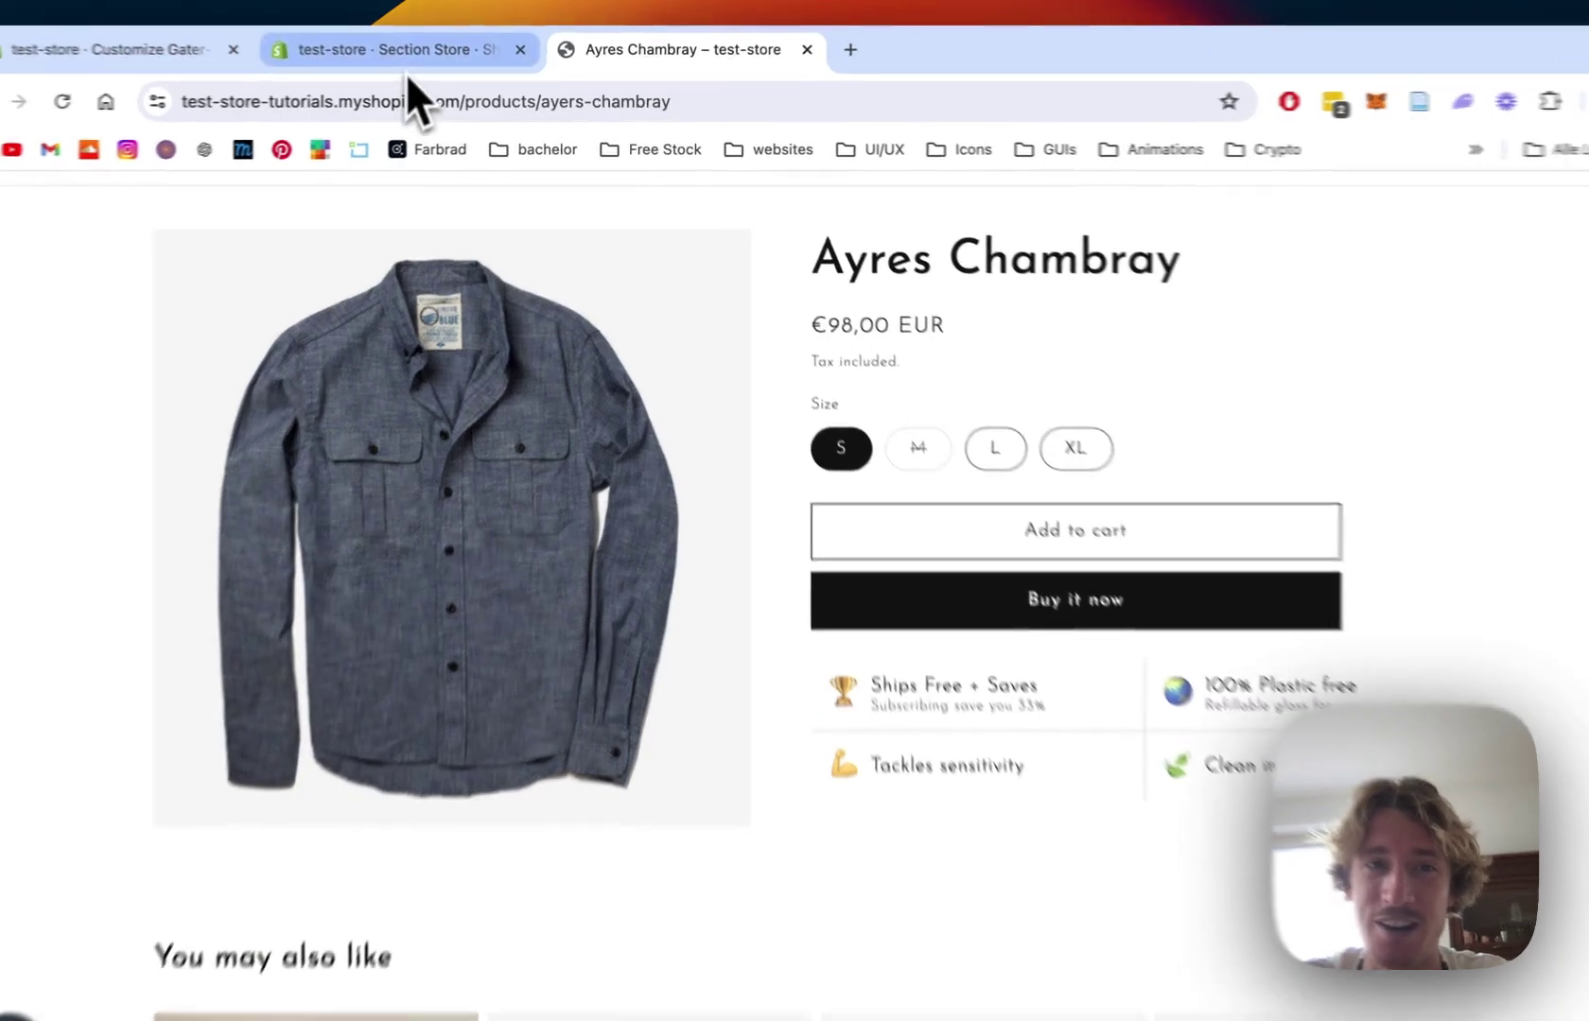
{"action": "left_click", "coordinate": [430, 57]}
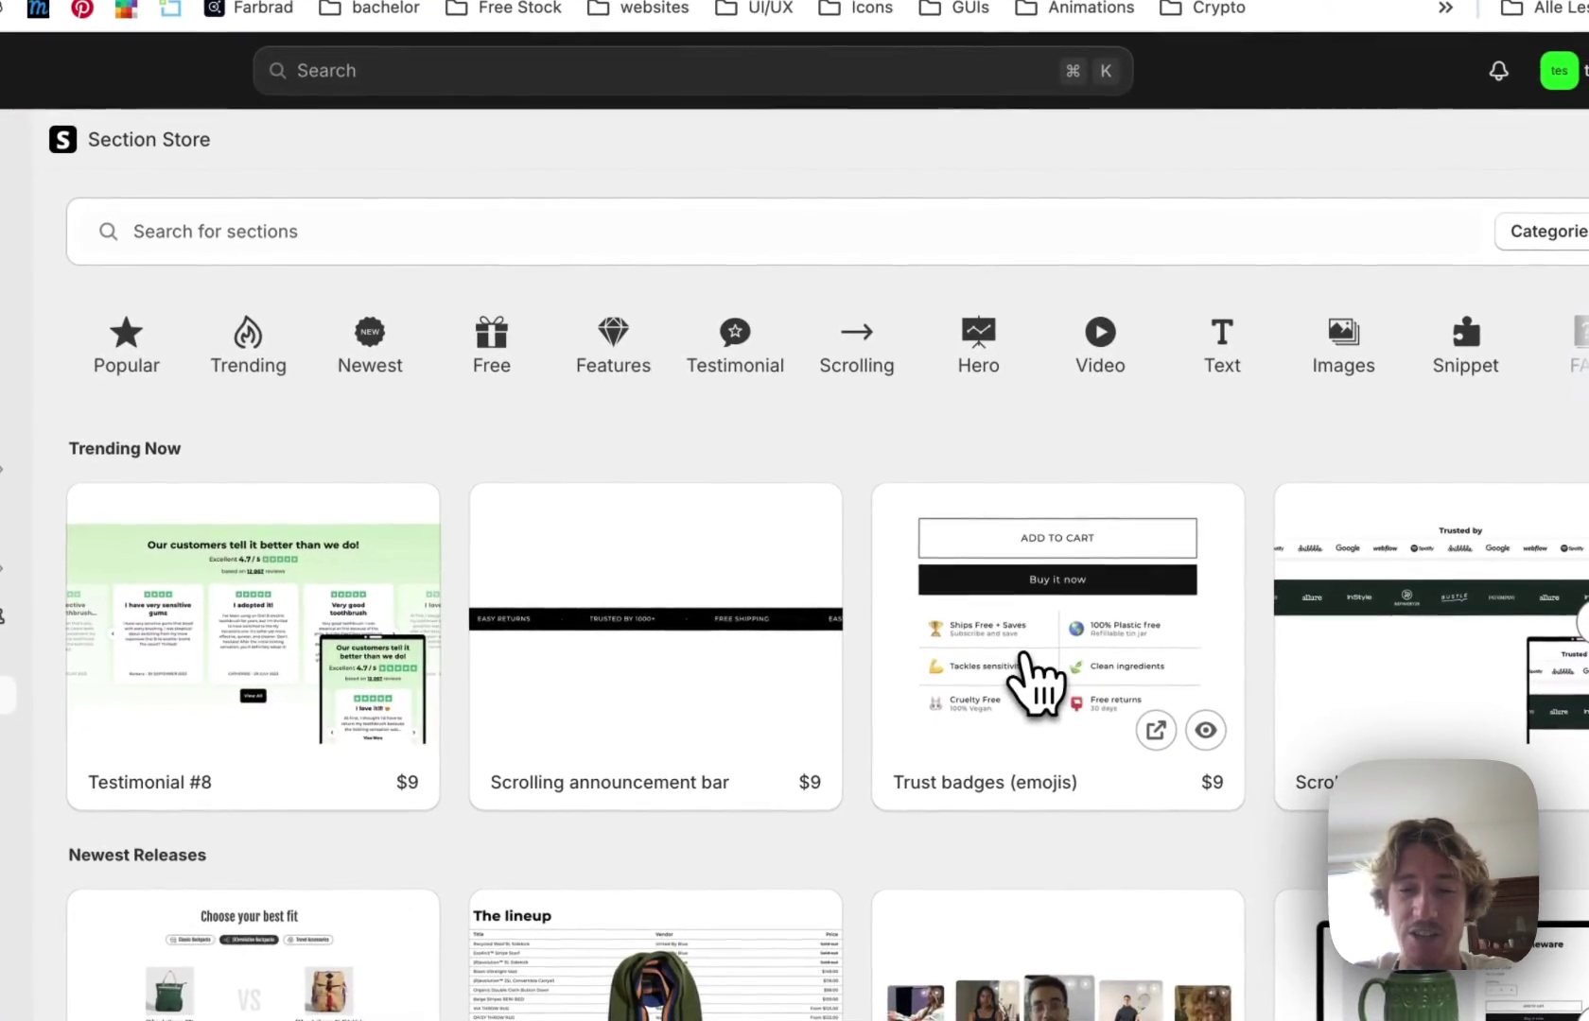
{"action": "left_click", "coordinate": [1169, 811]}
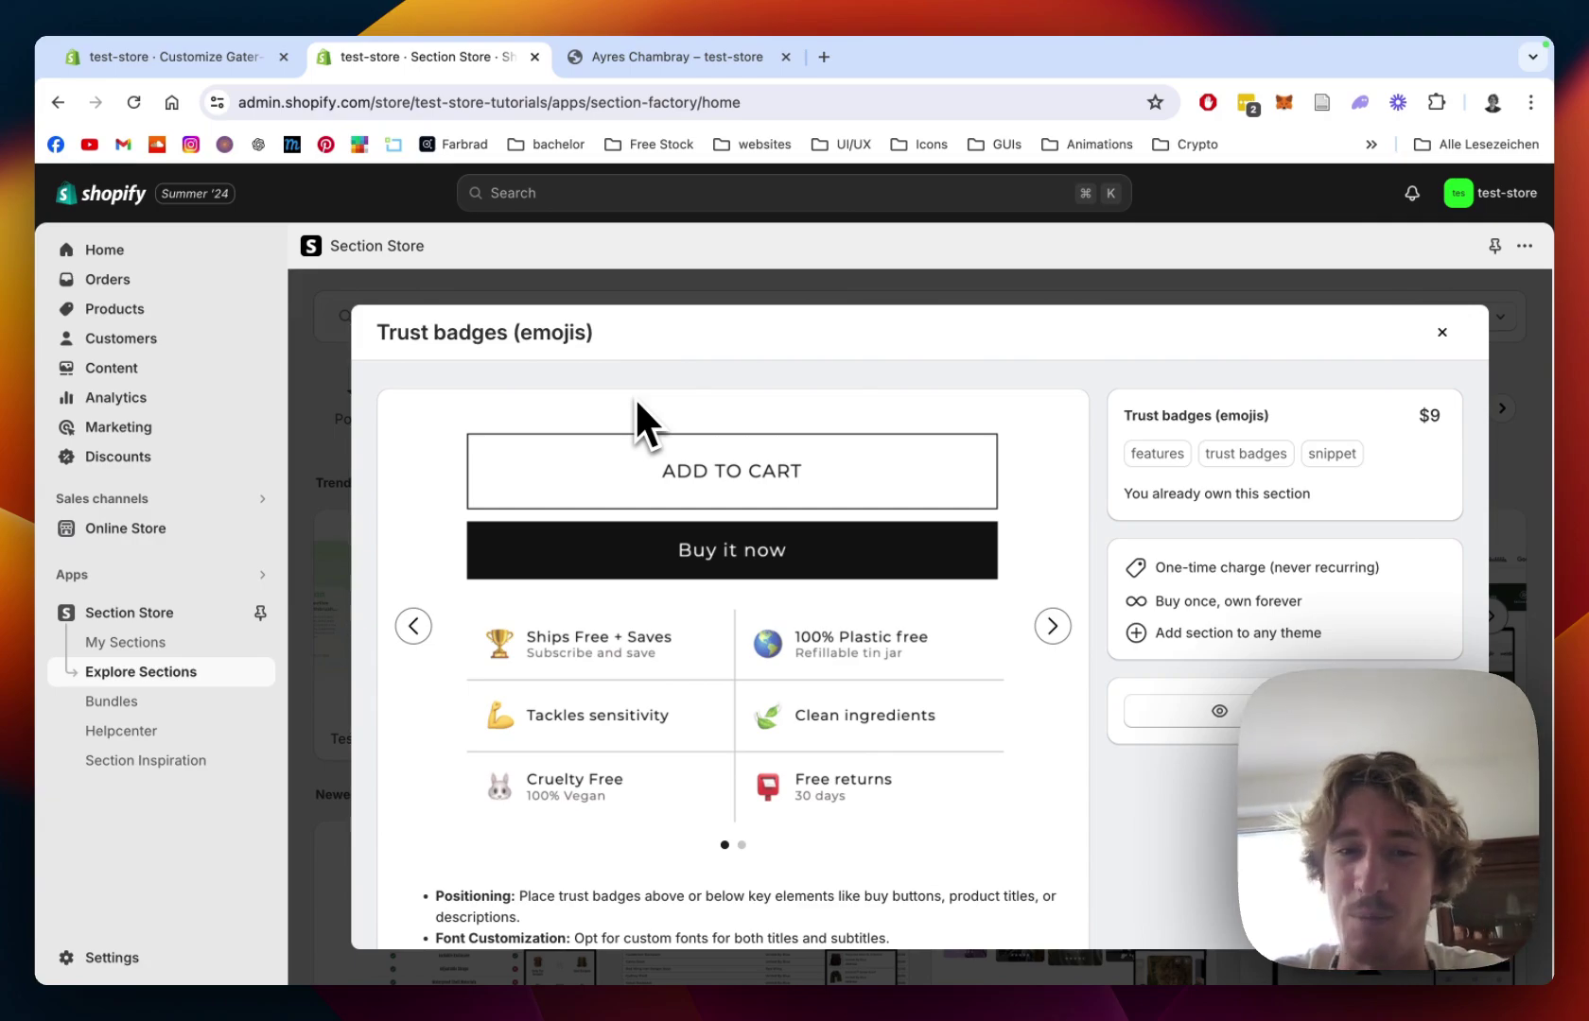
- Browse the section's example slides forward, then return to the first slide
{"action": "scroll", "coordinate": [635, 414], "scroll_direction": "down", "scroll_amount": 1}
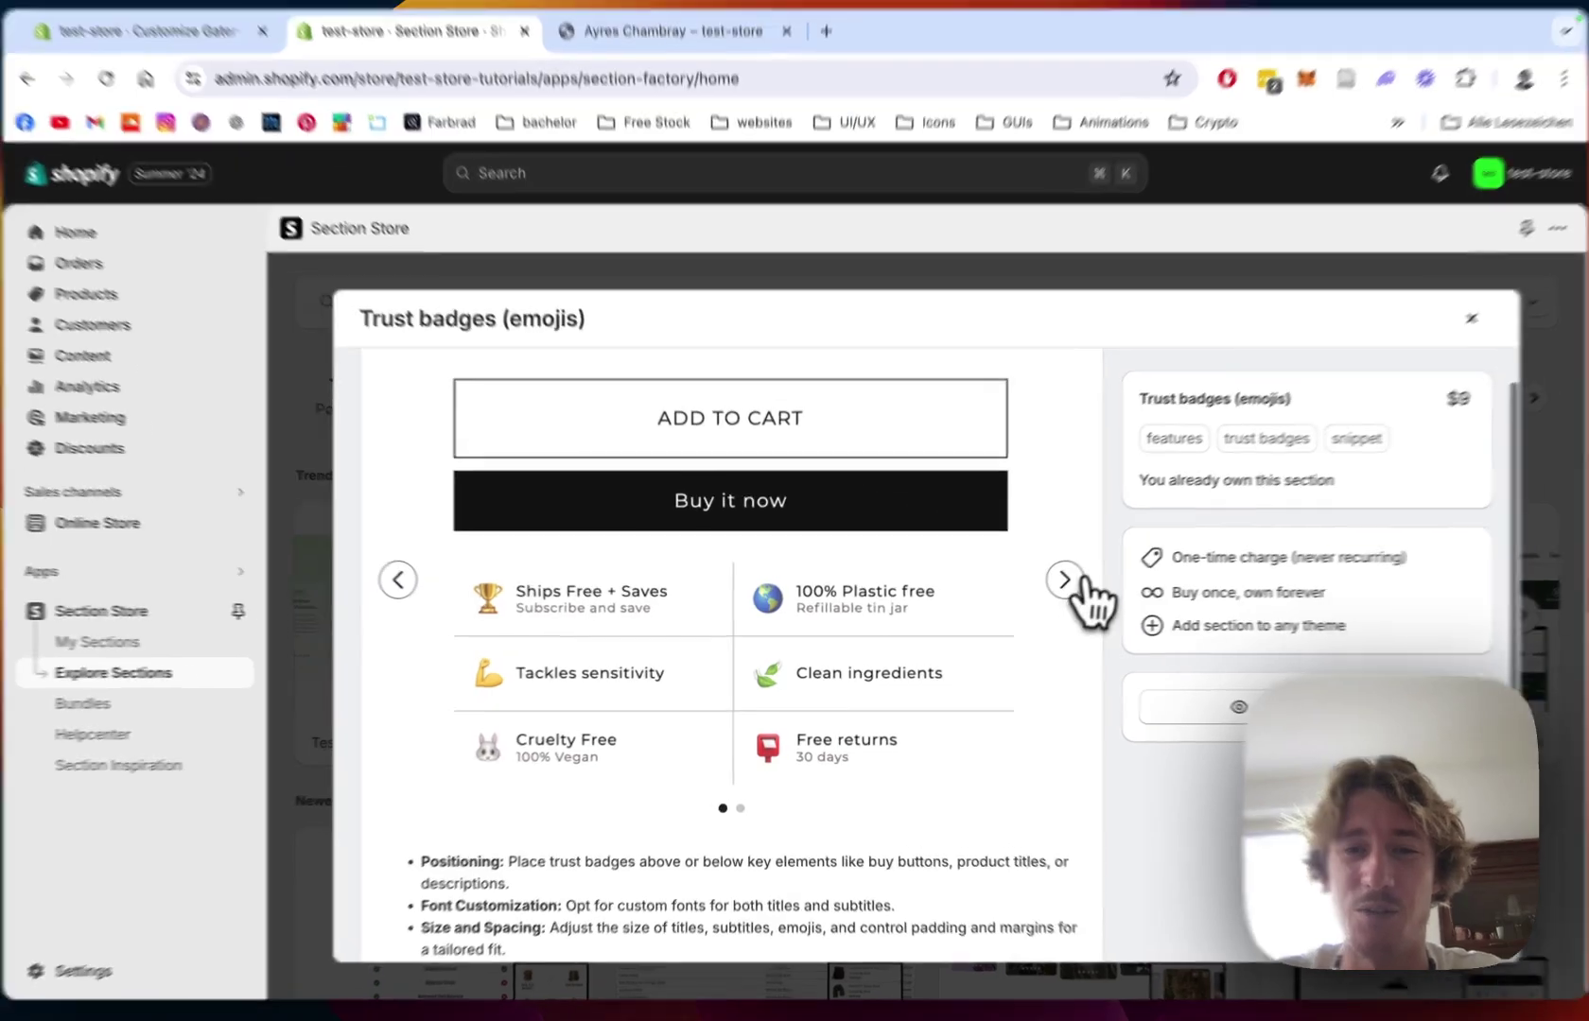
{"action": "left_click", "coordinate": [1051, 583]}
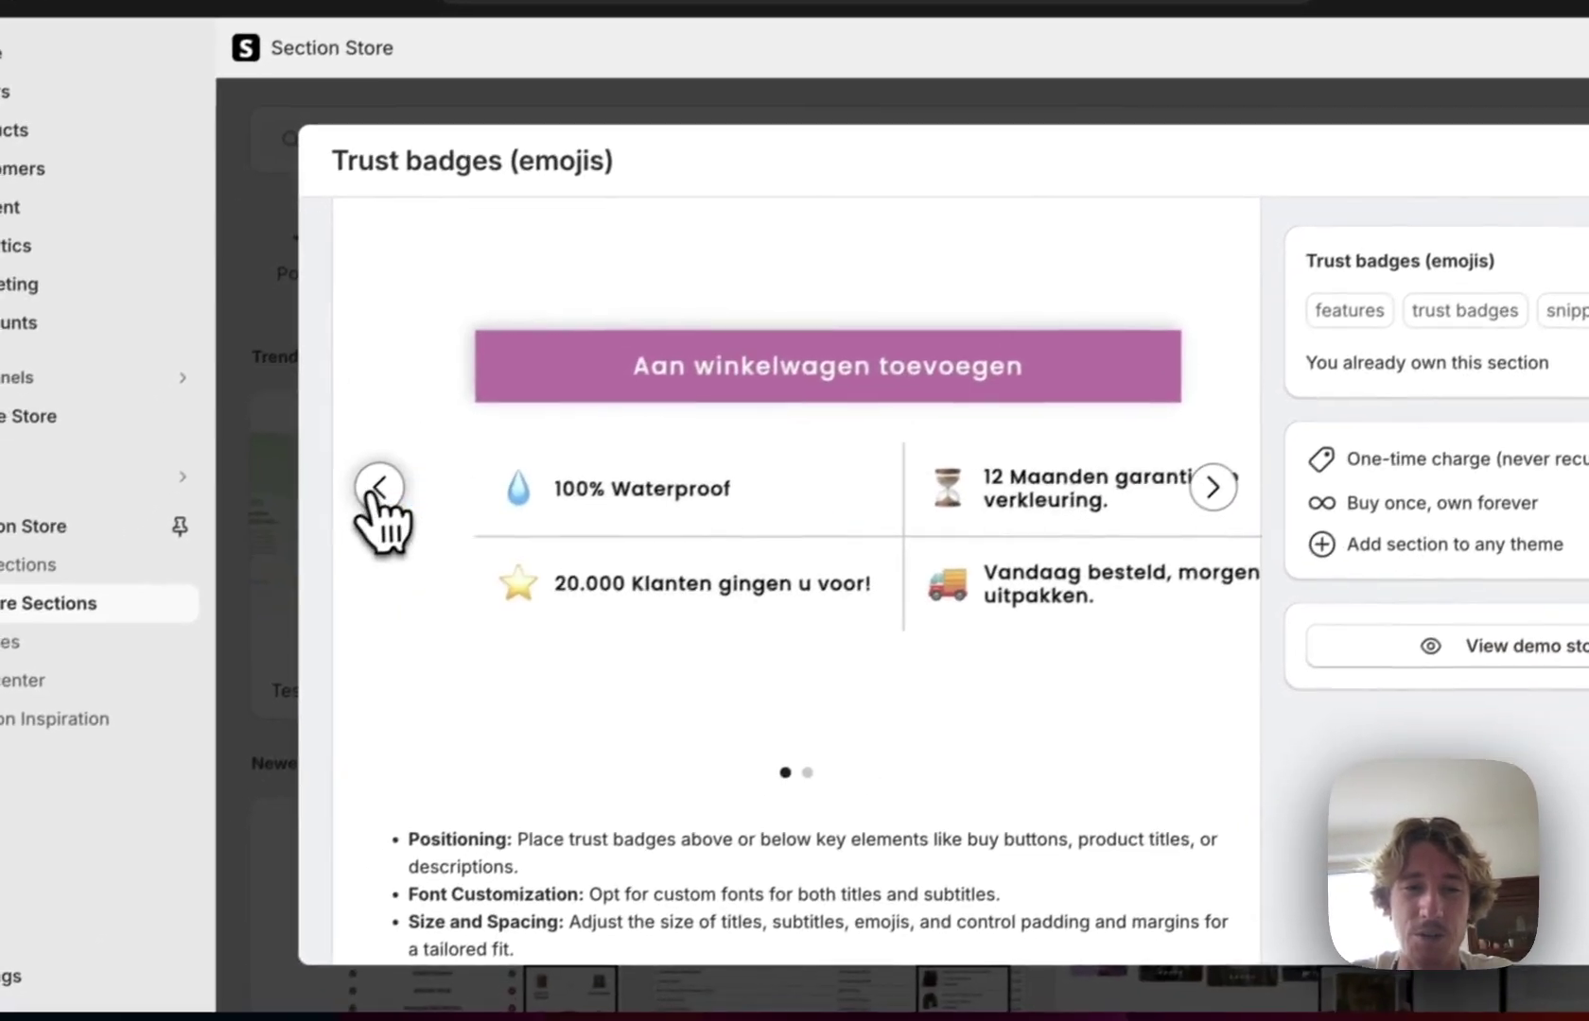
{"action": "left_click", "coordinate": [306, 562]}
{"action": "scroll", "coordinate": [749, 778], "scroll_direction": "down", "scroll_amount": 4}
{"action": "scroll", "coordinate": [822, 673], "scroll_direction": "down", "scroll_amount": 2}
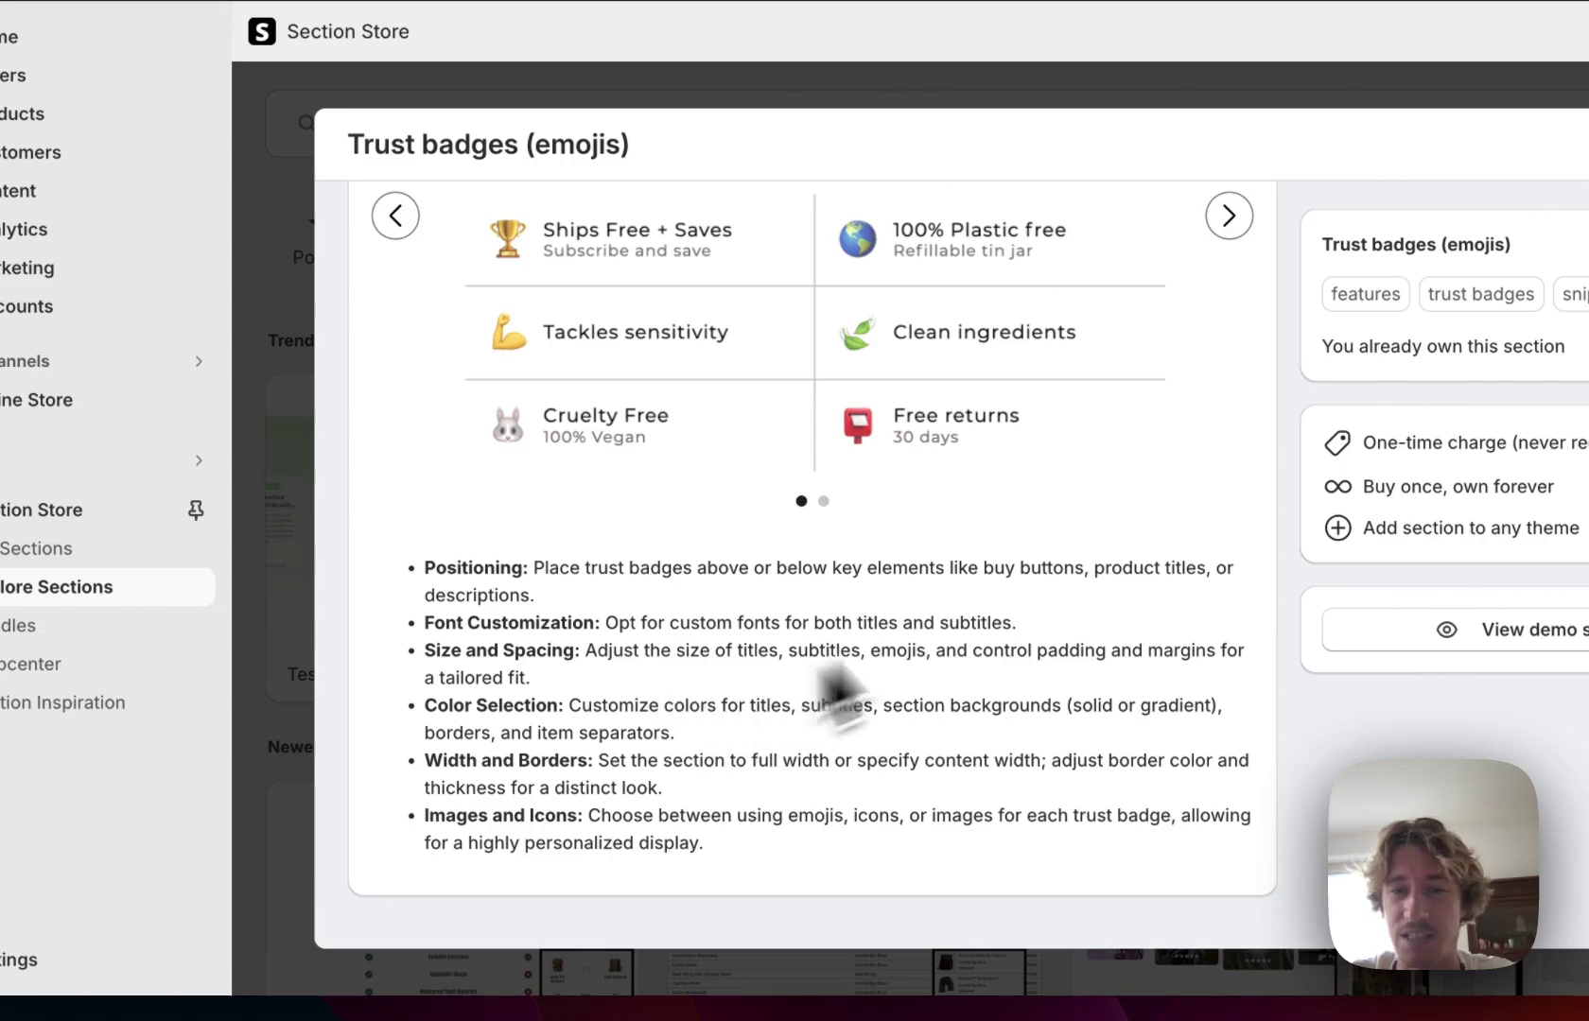
{"action": "scroll", "coordinate": [946, 615], "scroll_direction": "up", "scroll_amount": 5}
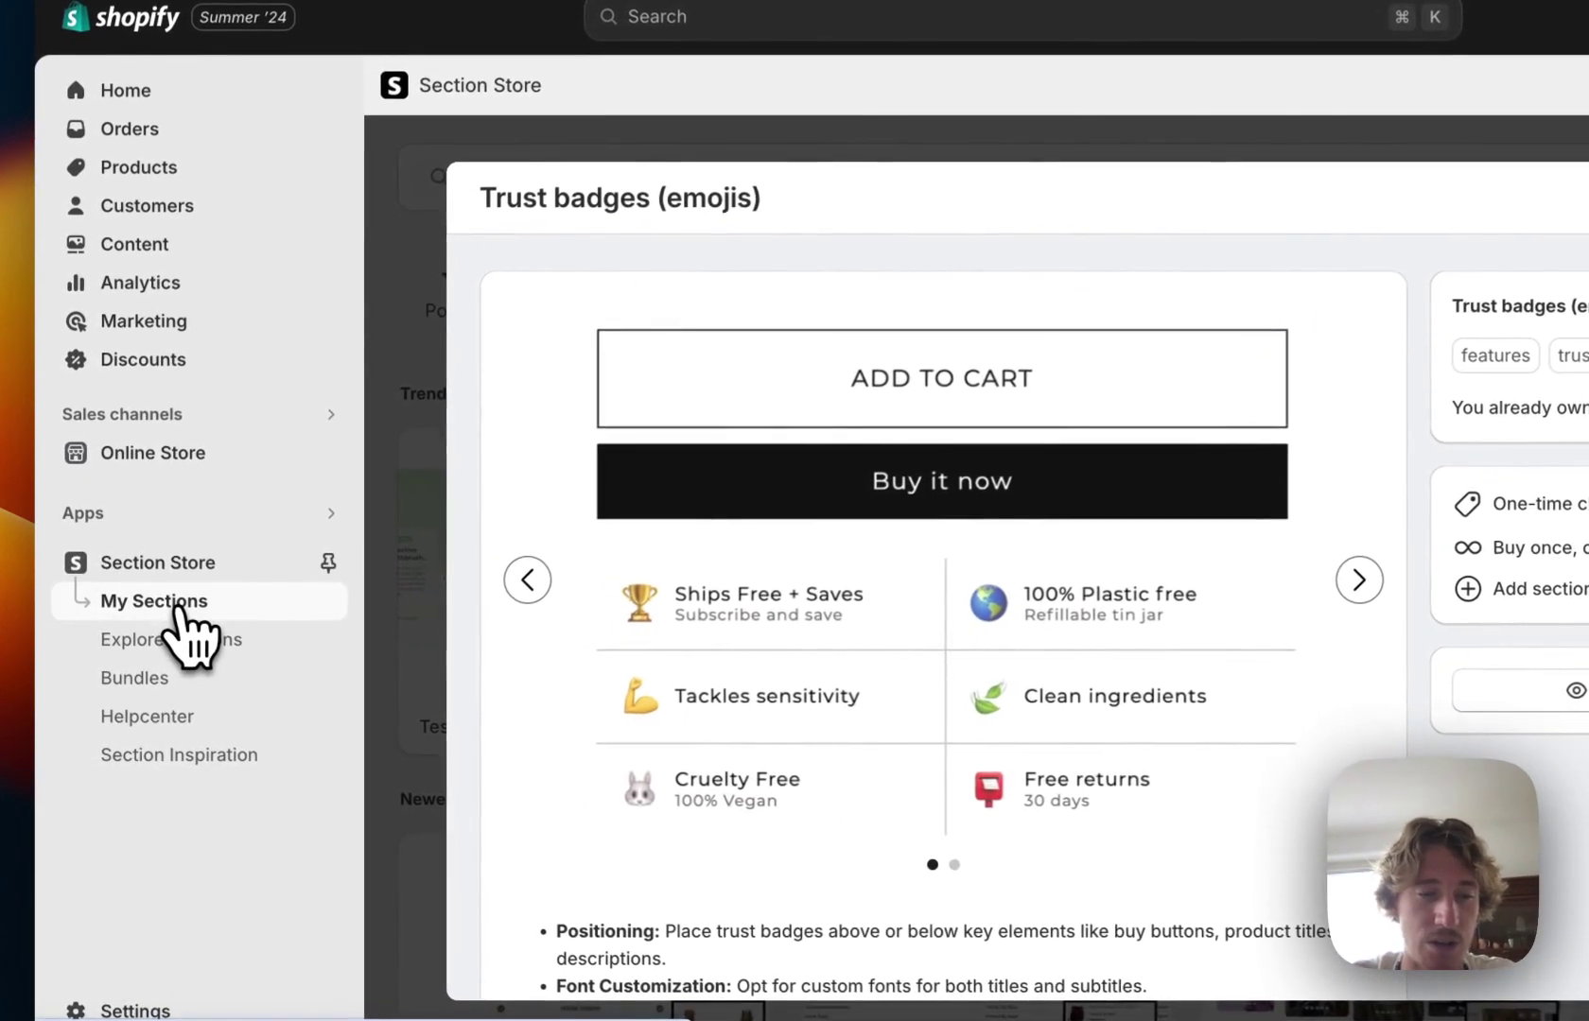
- Show My sections and search the page for 'trust badges' to find the emojis section
{"action": "left_click", "coordinate": [143, 647]}
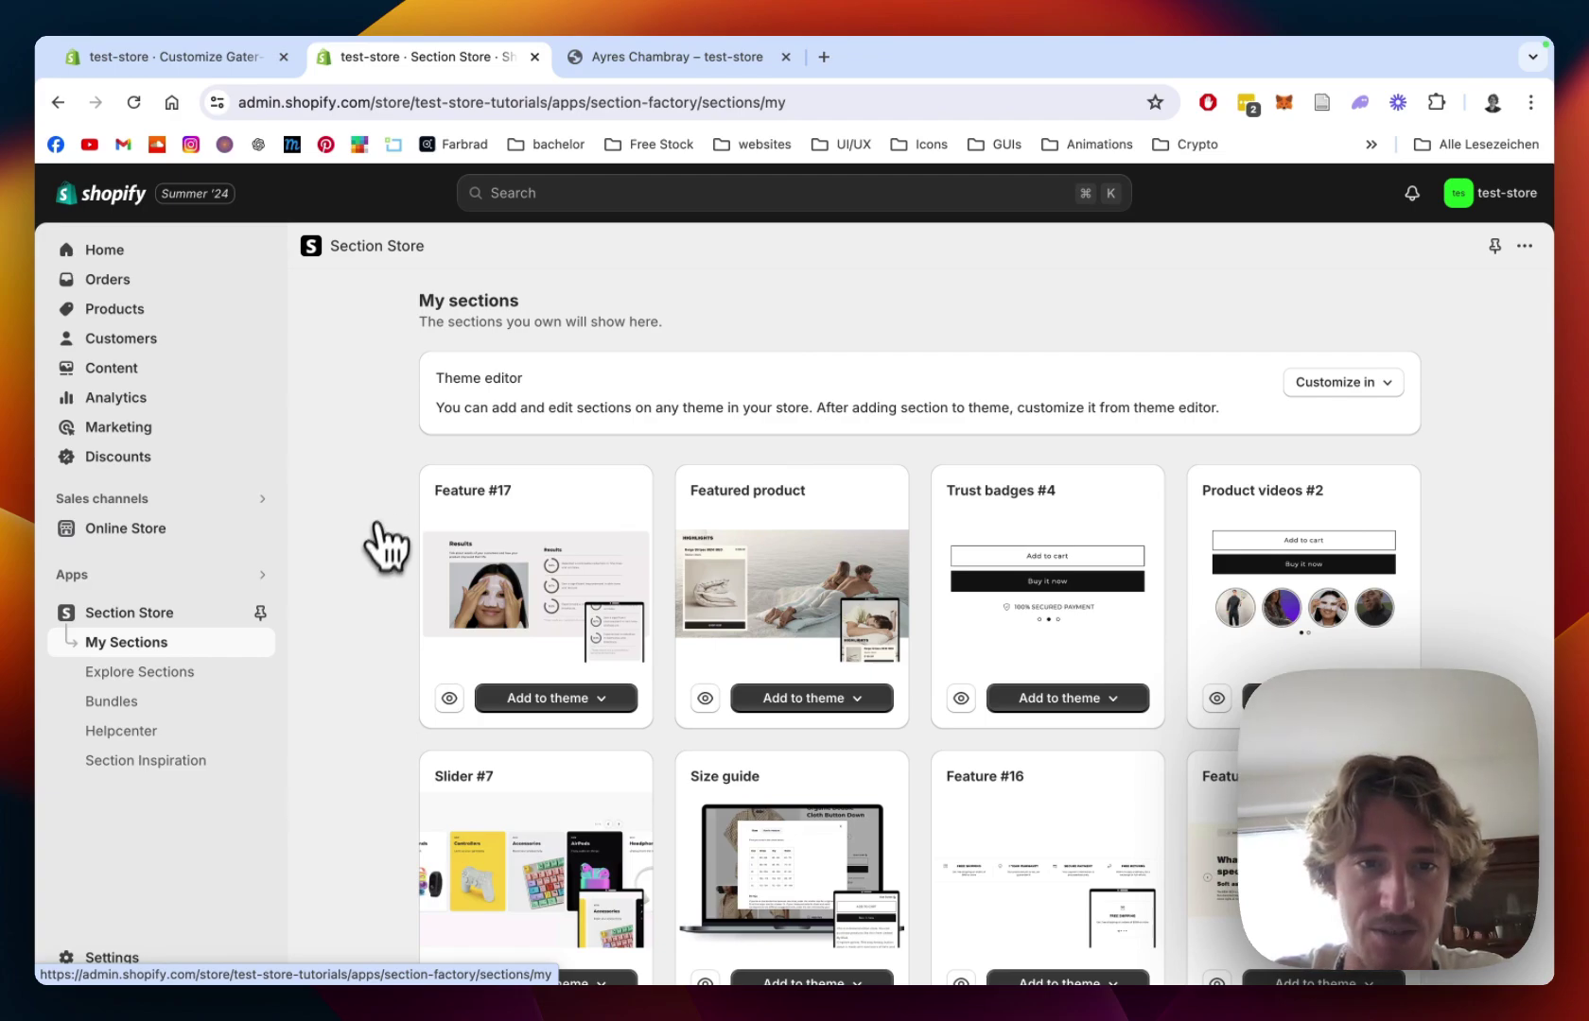
{"action": "scroll", "coordinate": [1390, 461], "scroll_direction": "down", "scroll_amount": 4}
{"action": "key", "text": "super+f"}
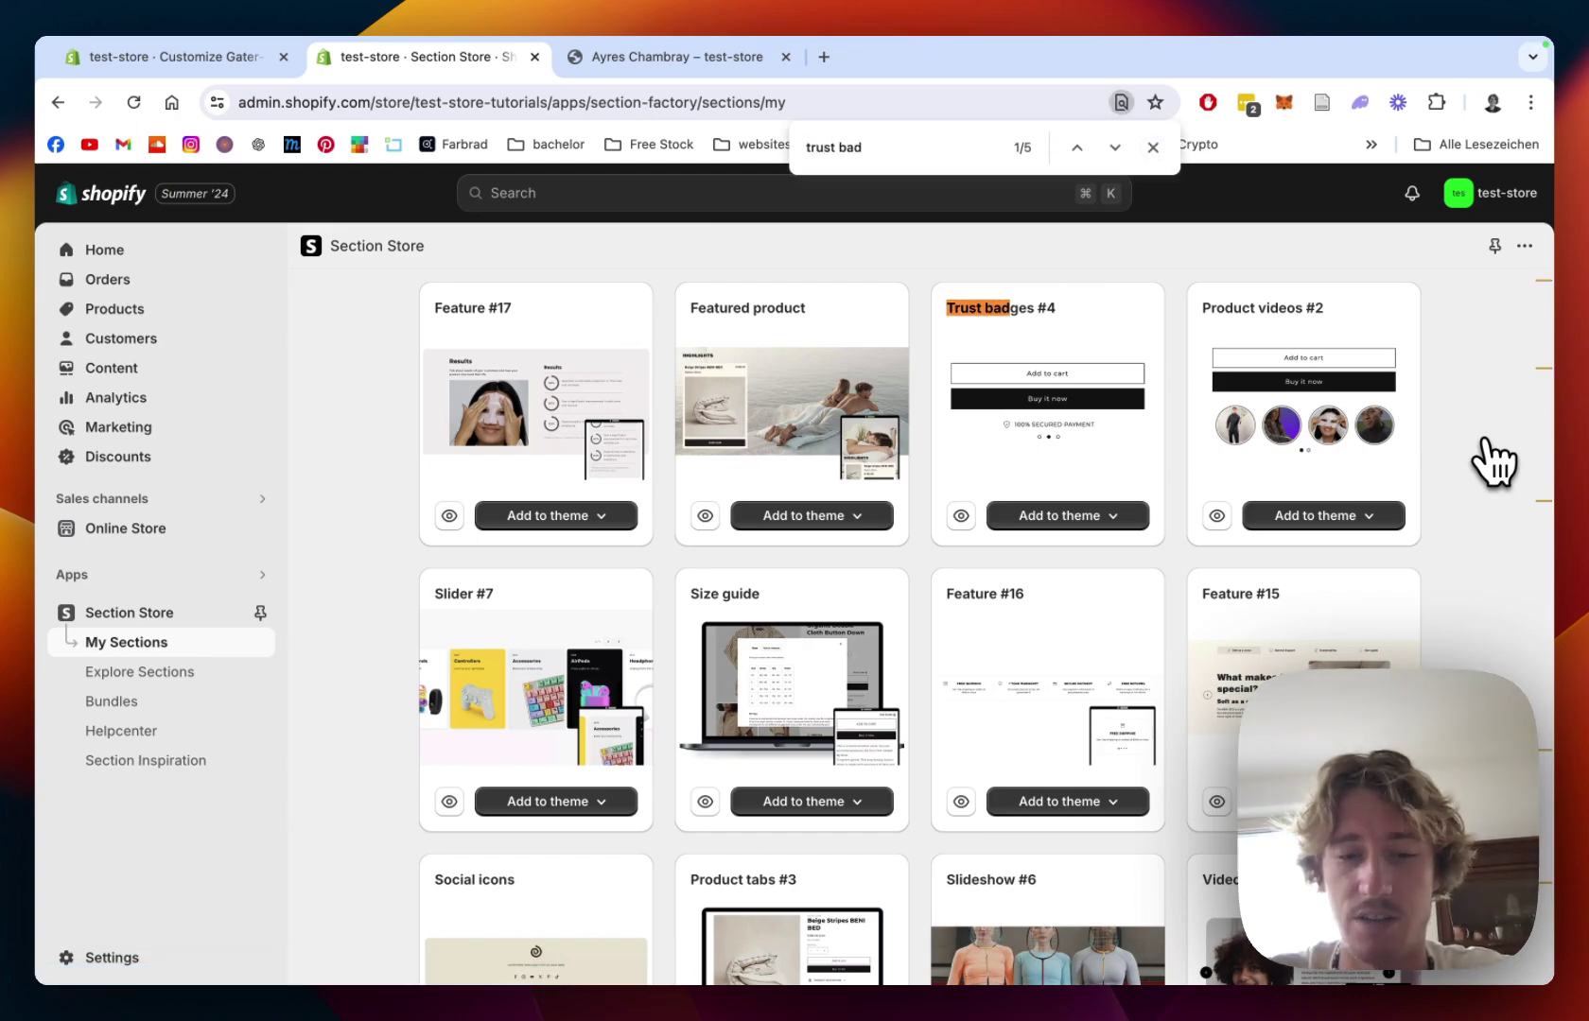
{"action": "type", "text": "trust badges"}
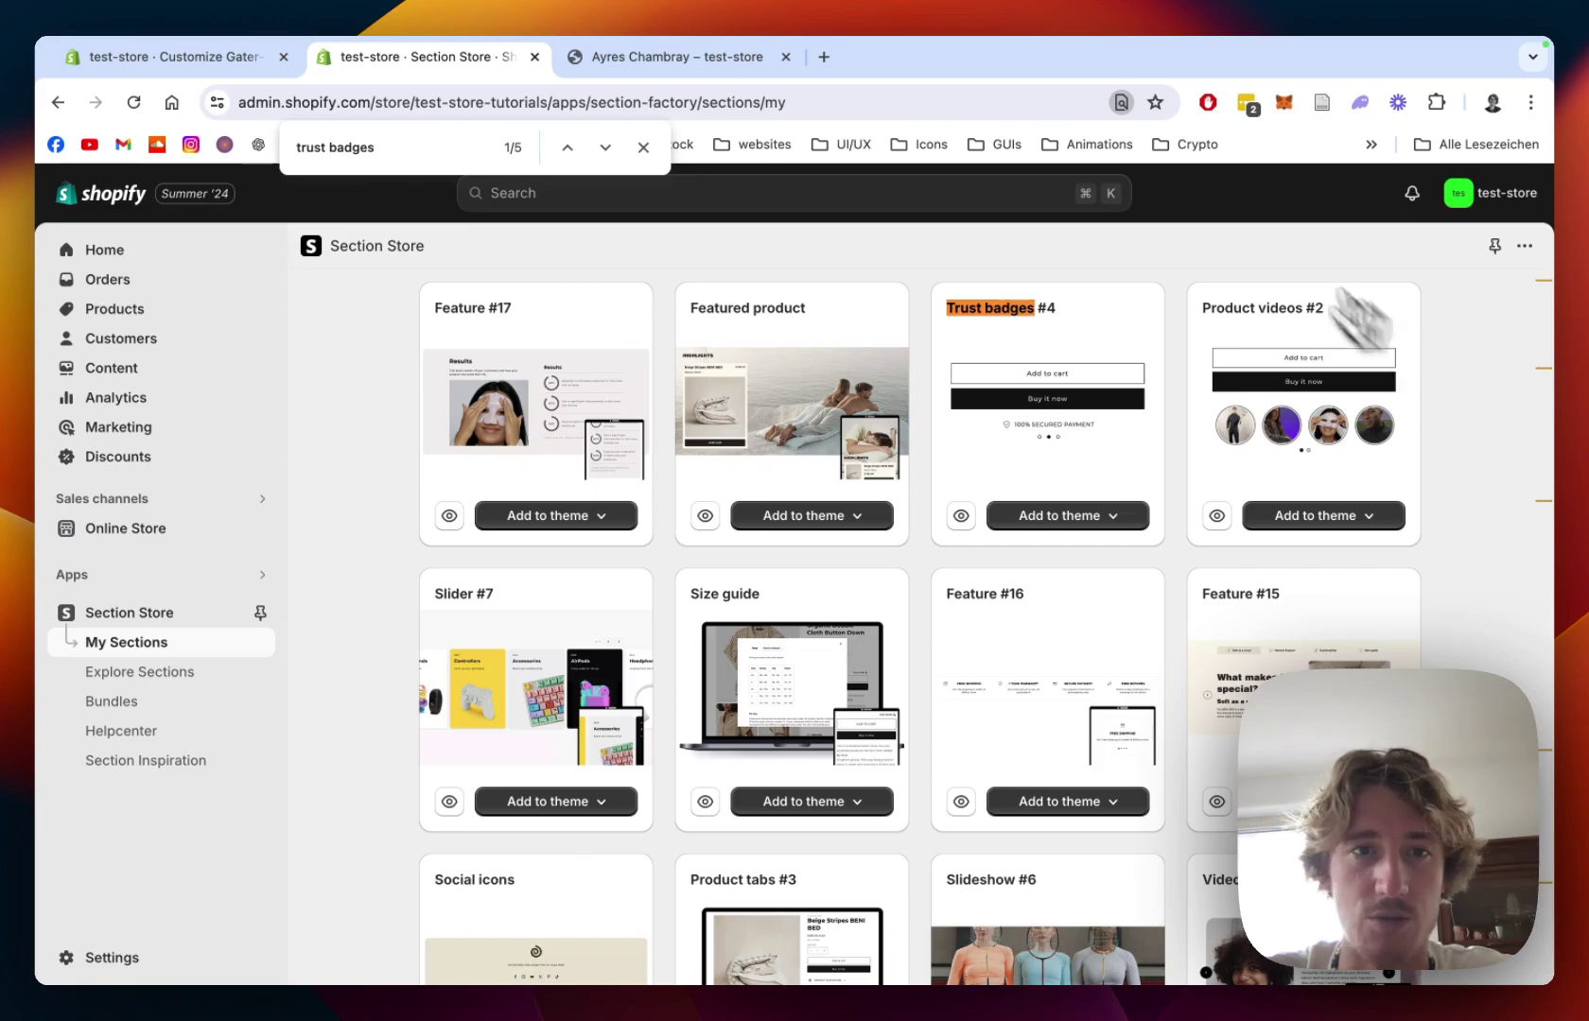
{"action": "key", "text": "Return"}
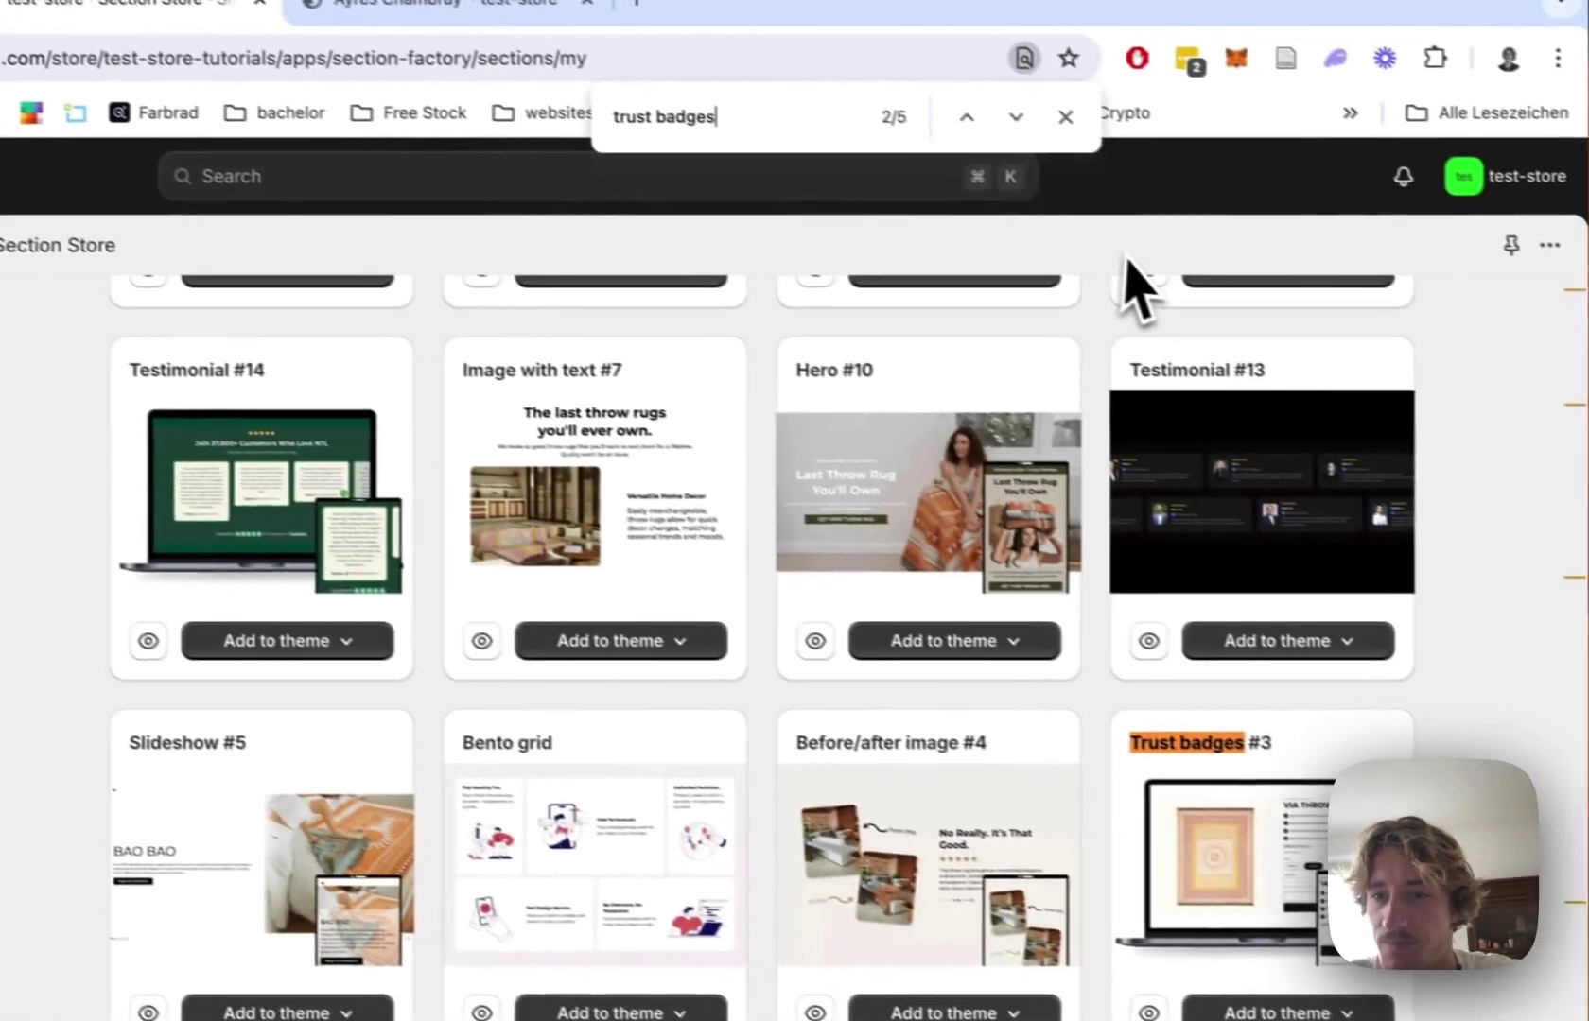
{"action": "left_click", "coordinate": [1013, 116]}
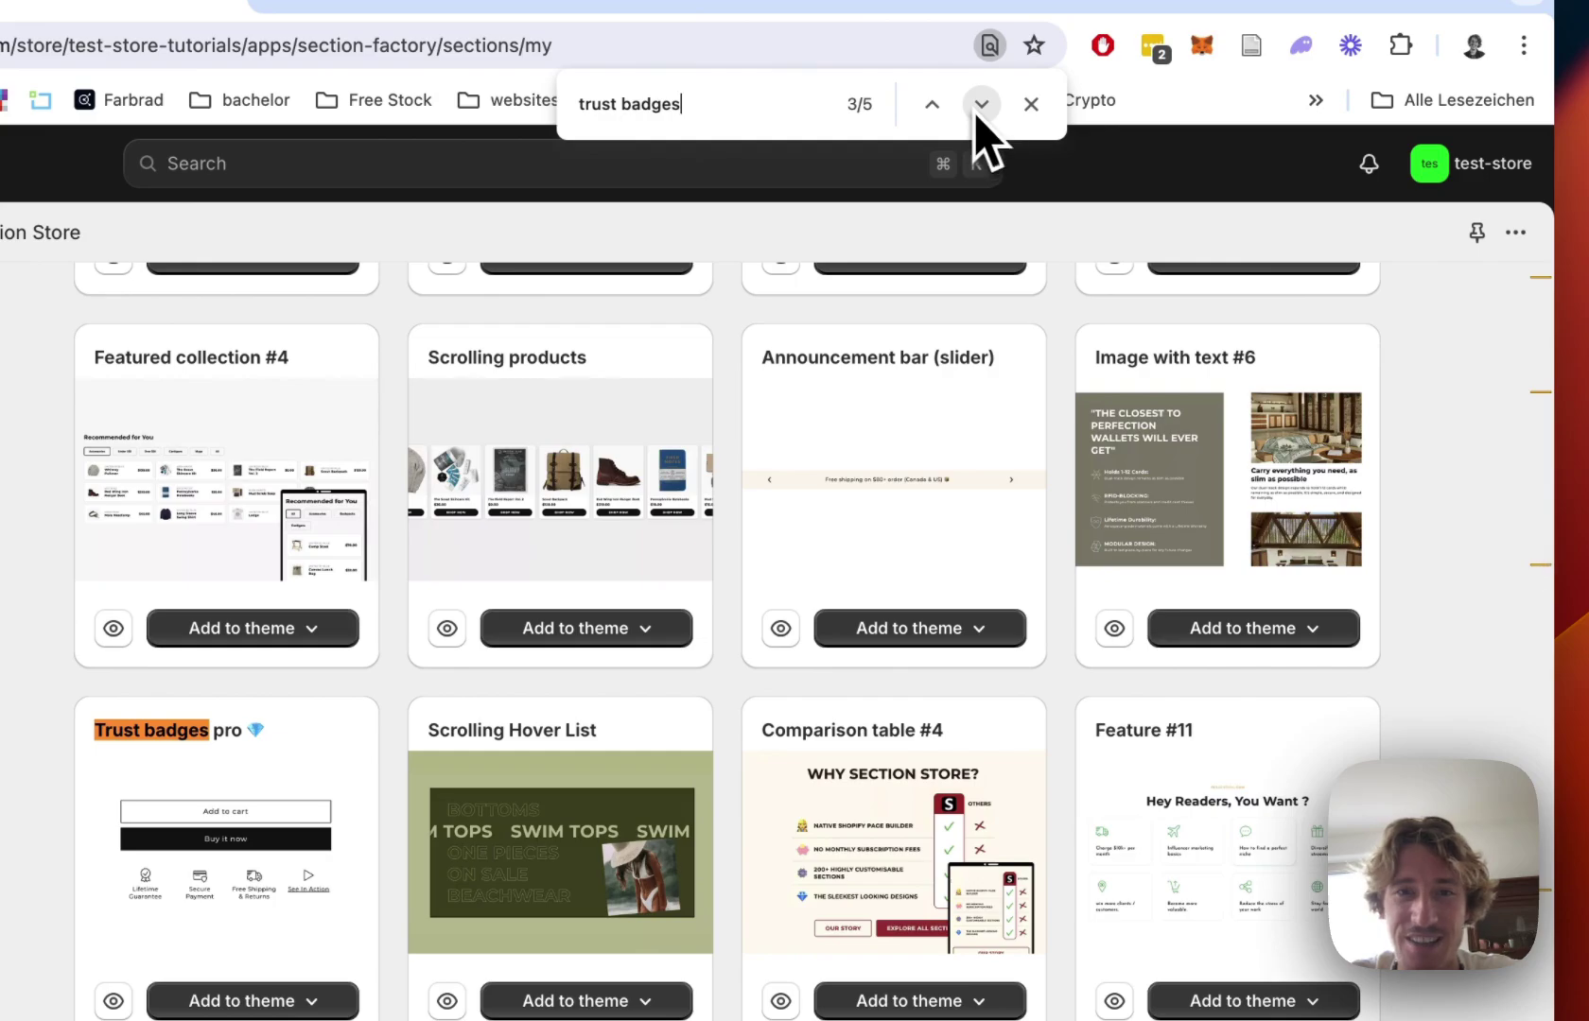
{"action": "left_click", "coordinate": [977, 114]}
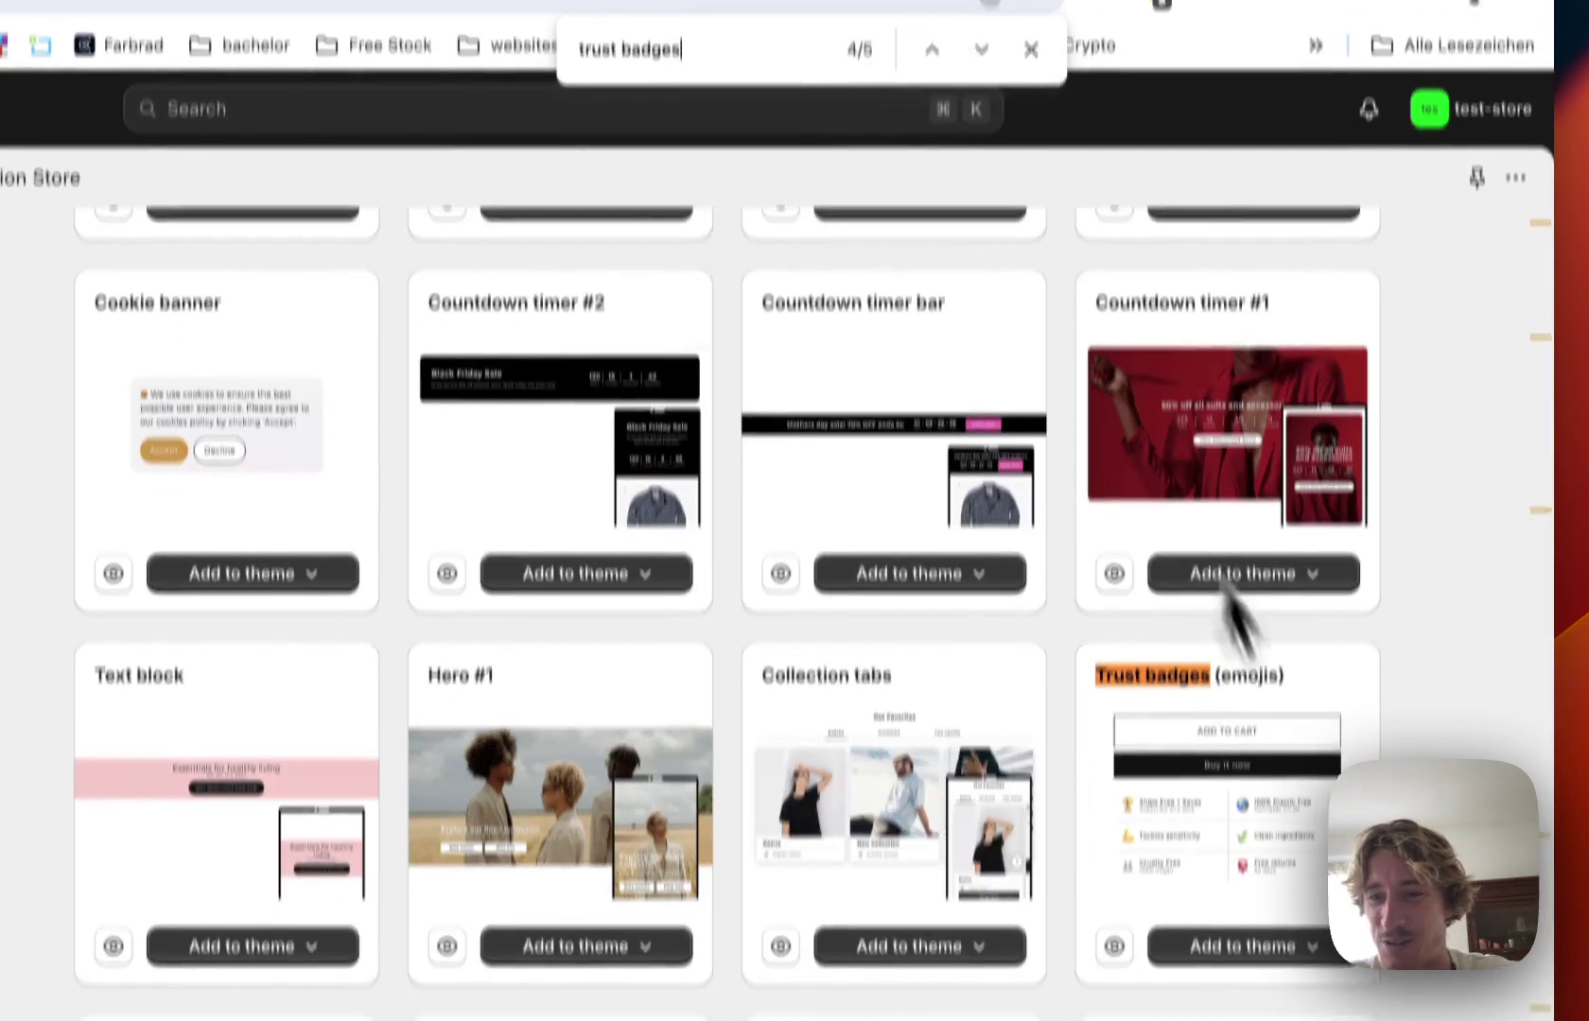
{"action": "scroll", "coordinate": [1267, 625], "scroll_direction": "down", "scroll_amount": 2}
- Check which themes the Trust badges (emojis) section can be customized in
{"action": "left_click", "coordinate": [1296, 719]}
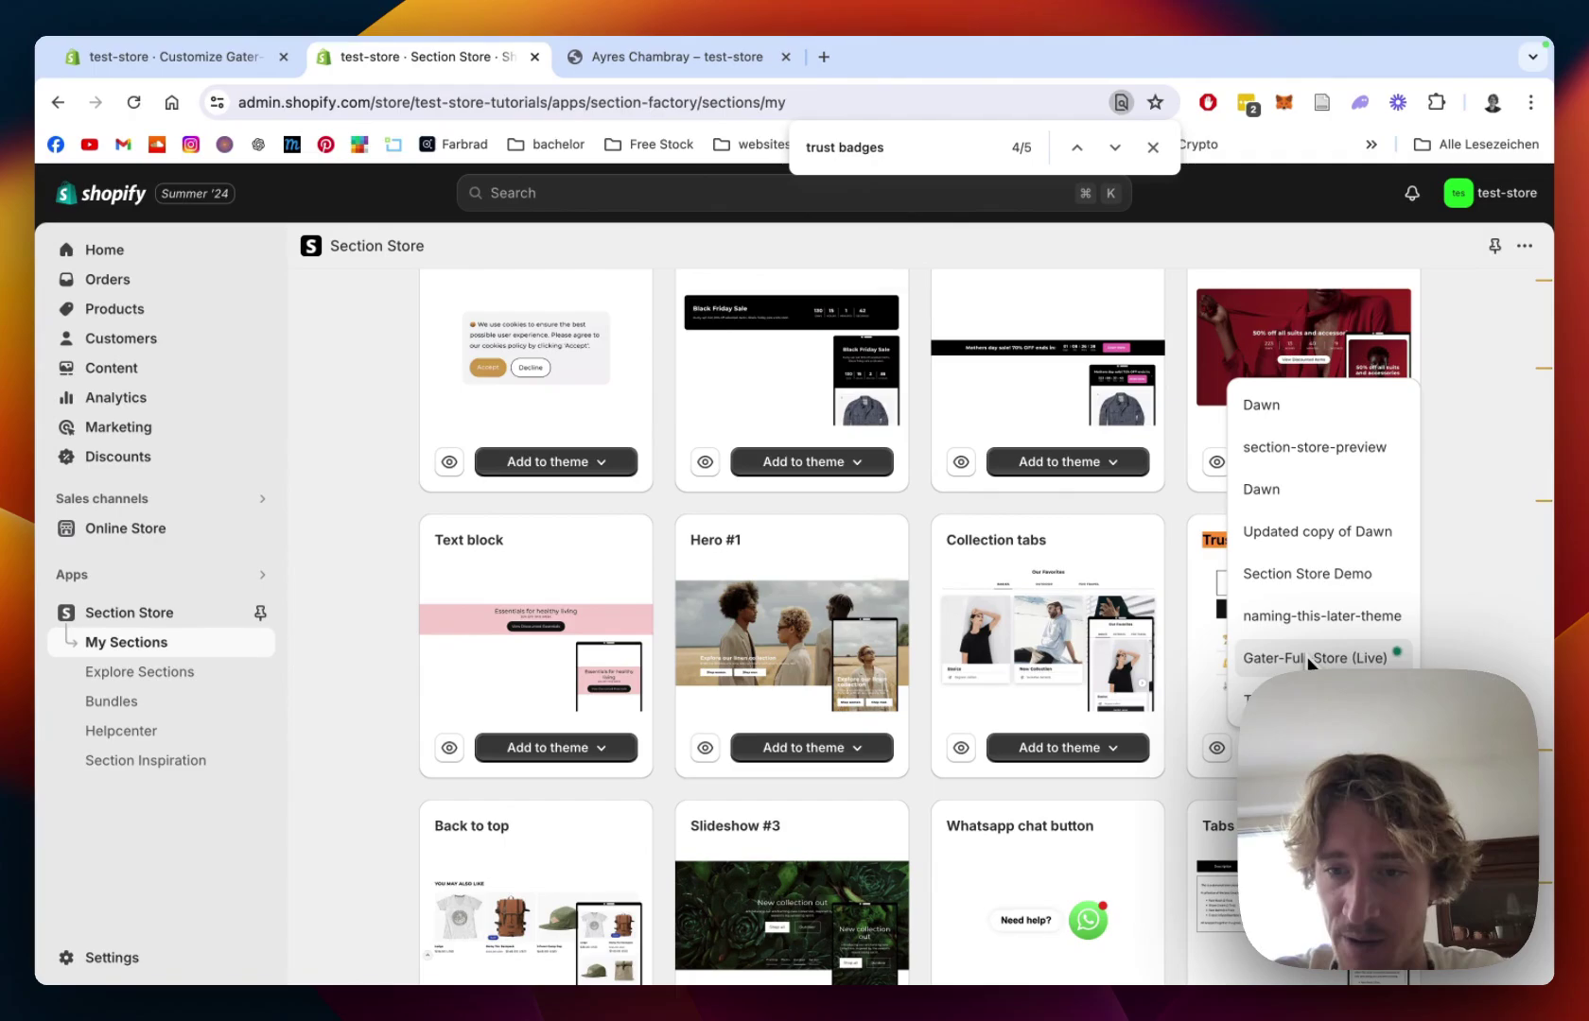
{"action": "left_click", "coordinate": [1377, 659]}
{"action": "scroll", "coordinate": [1464, 639], "scroll_direction": "down", "scroll_amount": 15}
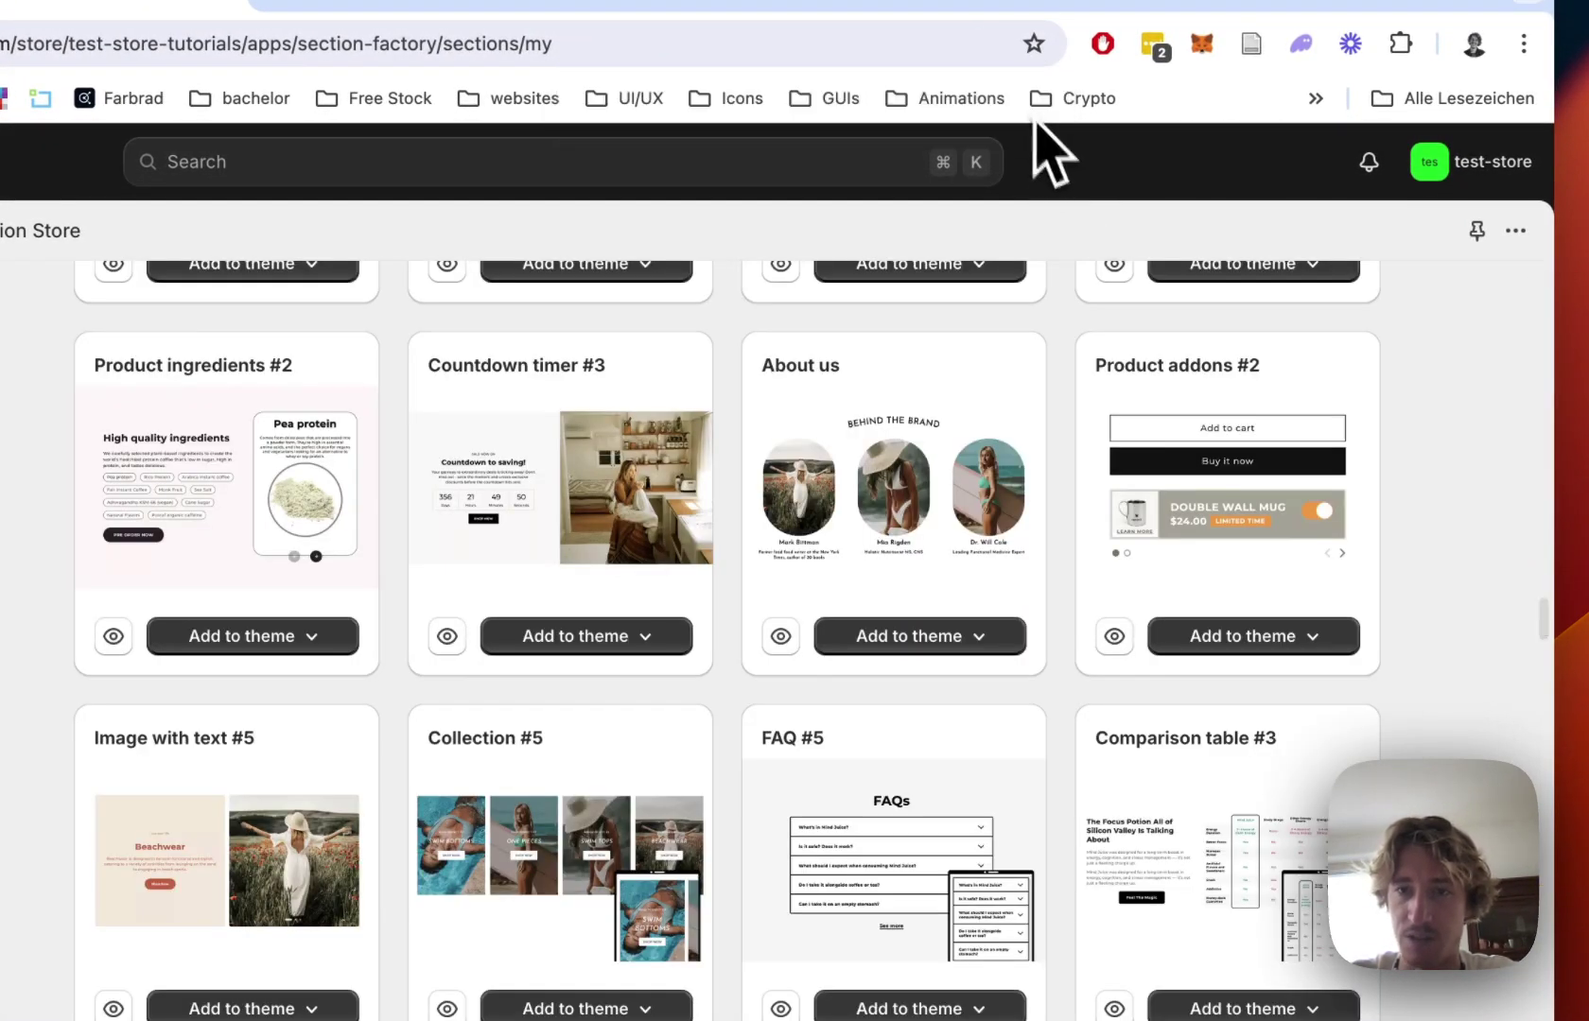
{"action": "scroll", "coordinate": [814, 614], "scroll_direction": "up", "scroll_amount": 20}
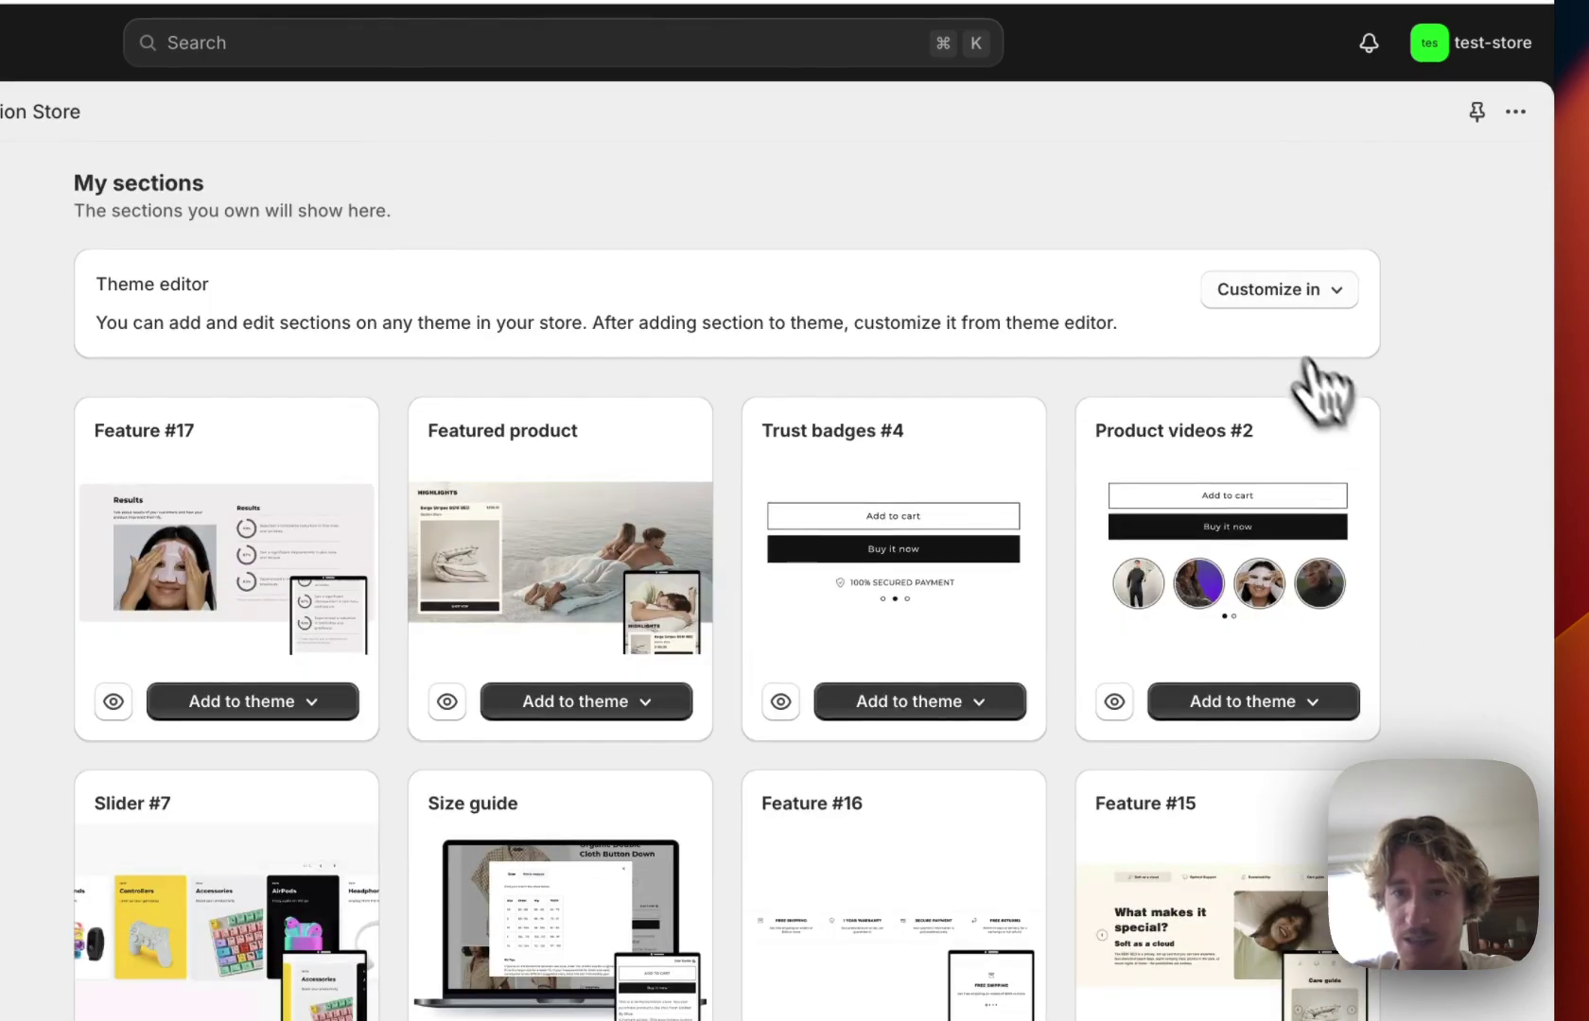
{"action": "left_click", "coordinate": [1286, 289]}
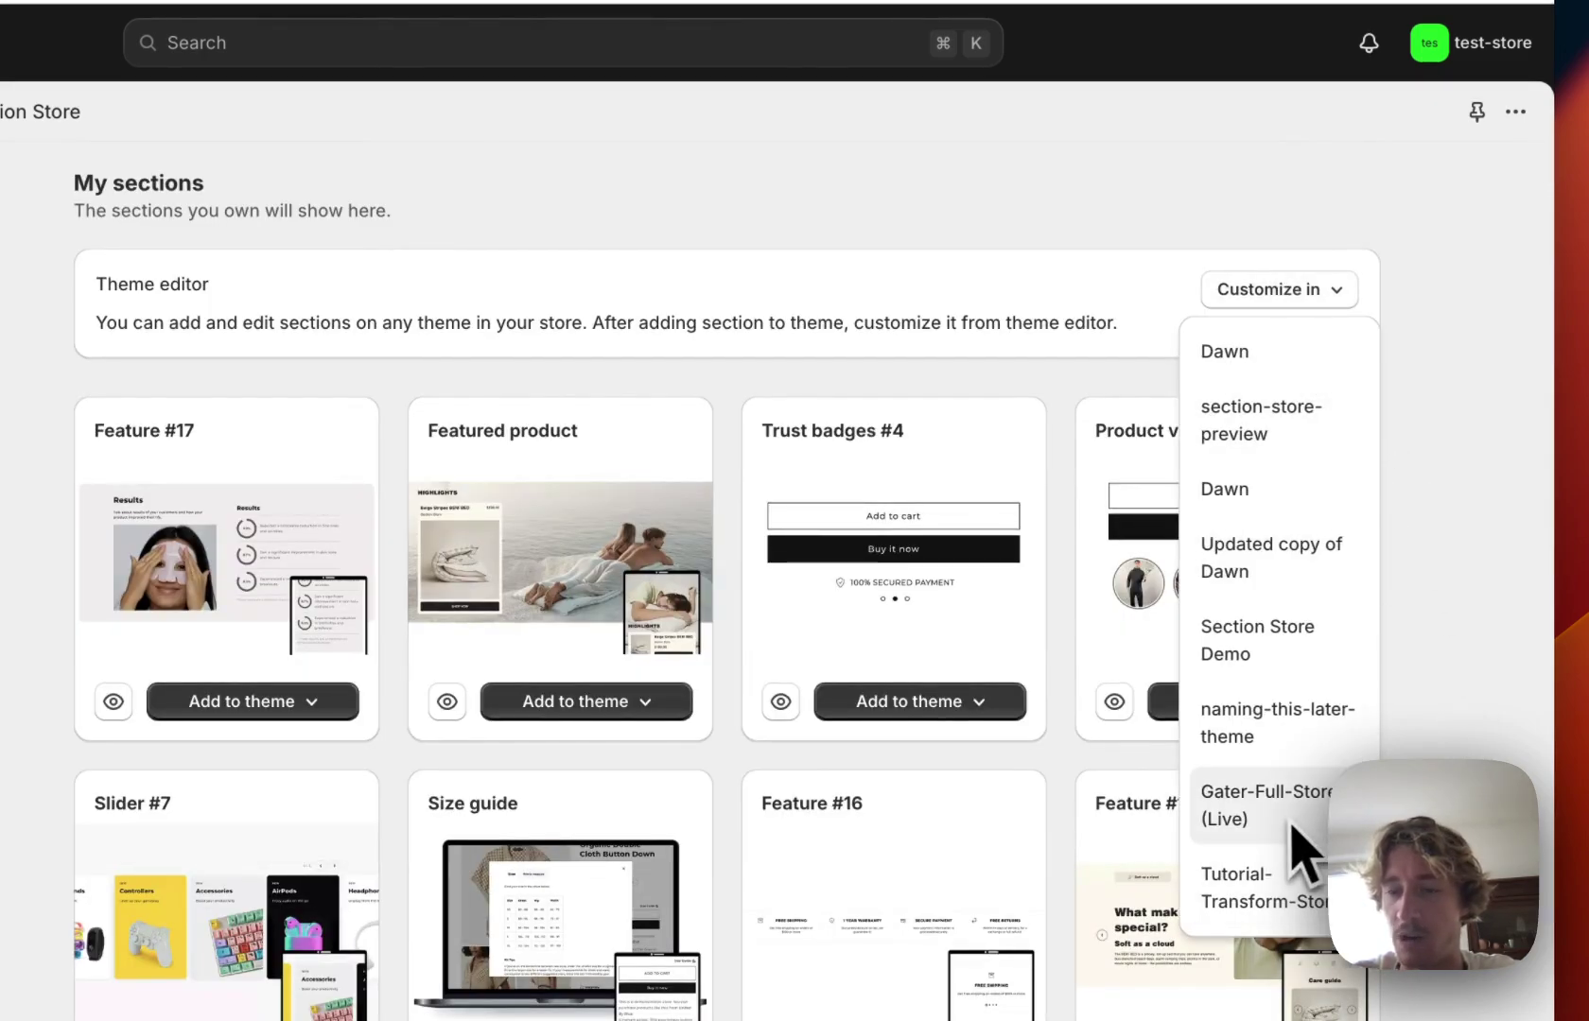
- In Gater-Full-Store (Live)'s Default product template, delete SS - Trust Badges Emoji and save
{"action": "left_click", "coordinate": [1267, 804]}
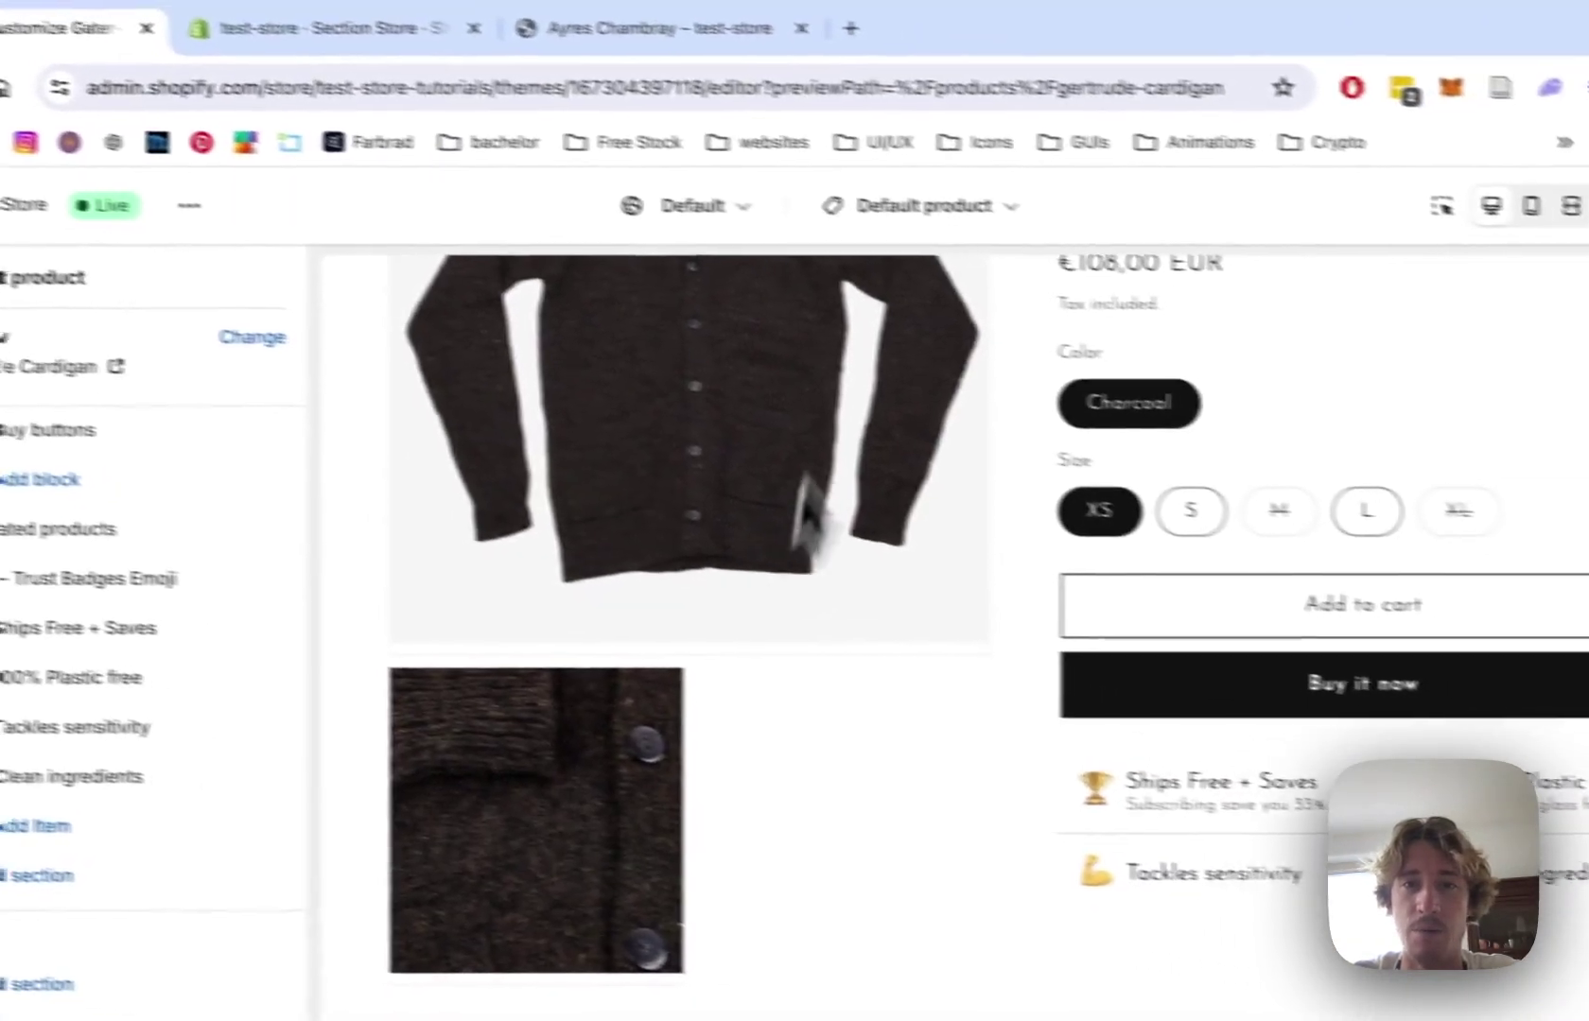
{"action": "left_click", "coordinate": [1125, 242]}
{"action": "left_click", "coordinate": [1034, 423]}
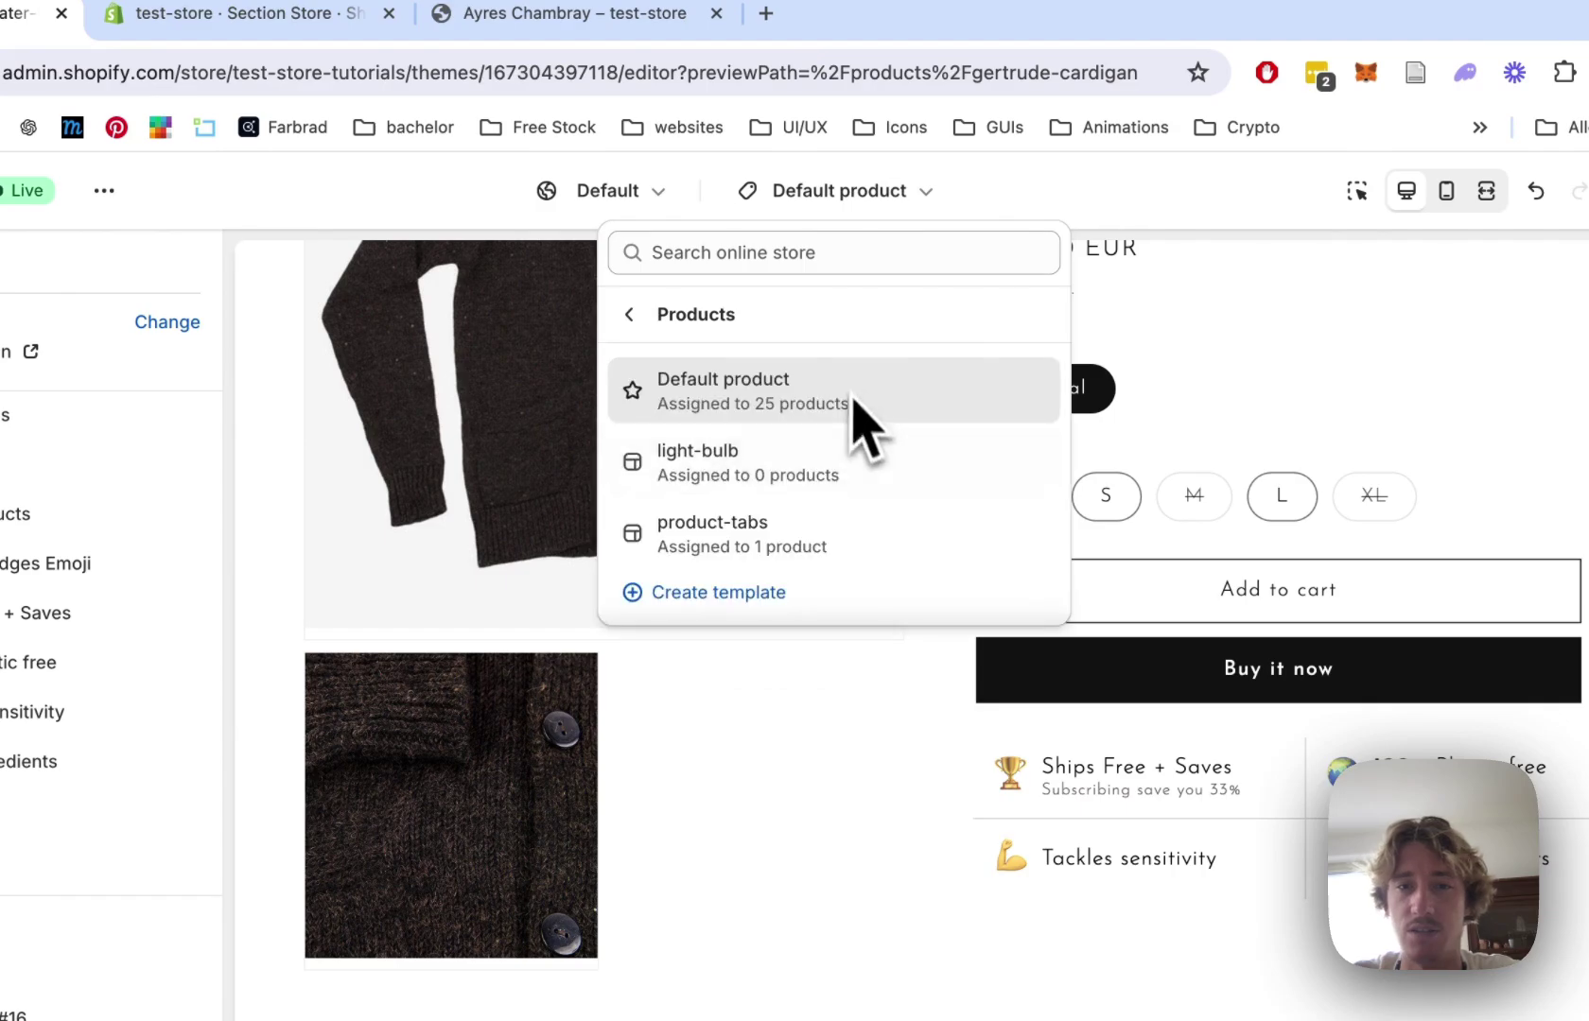
{"action": "left_click", "coordinate": [1149, 220]}
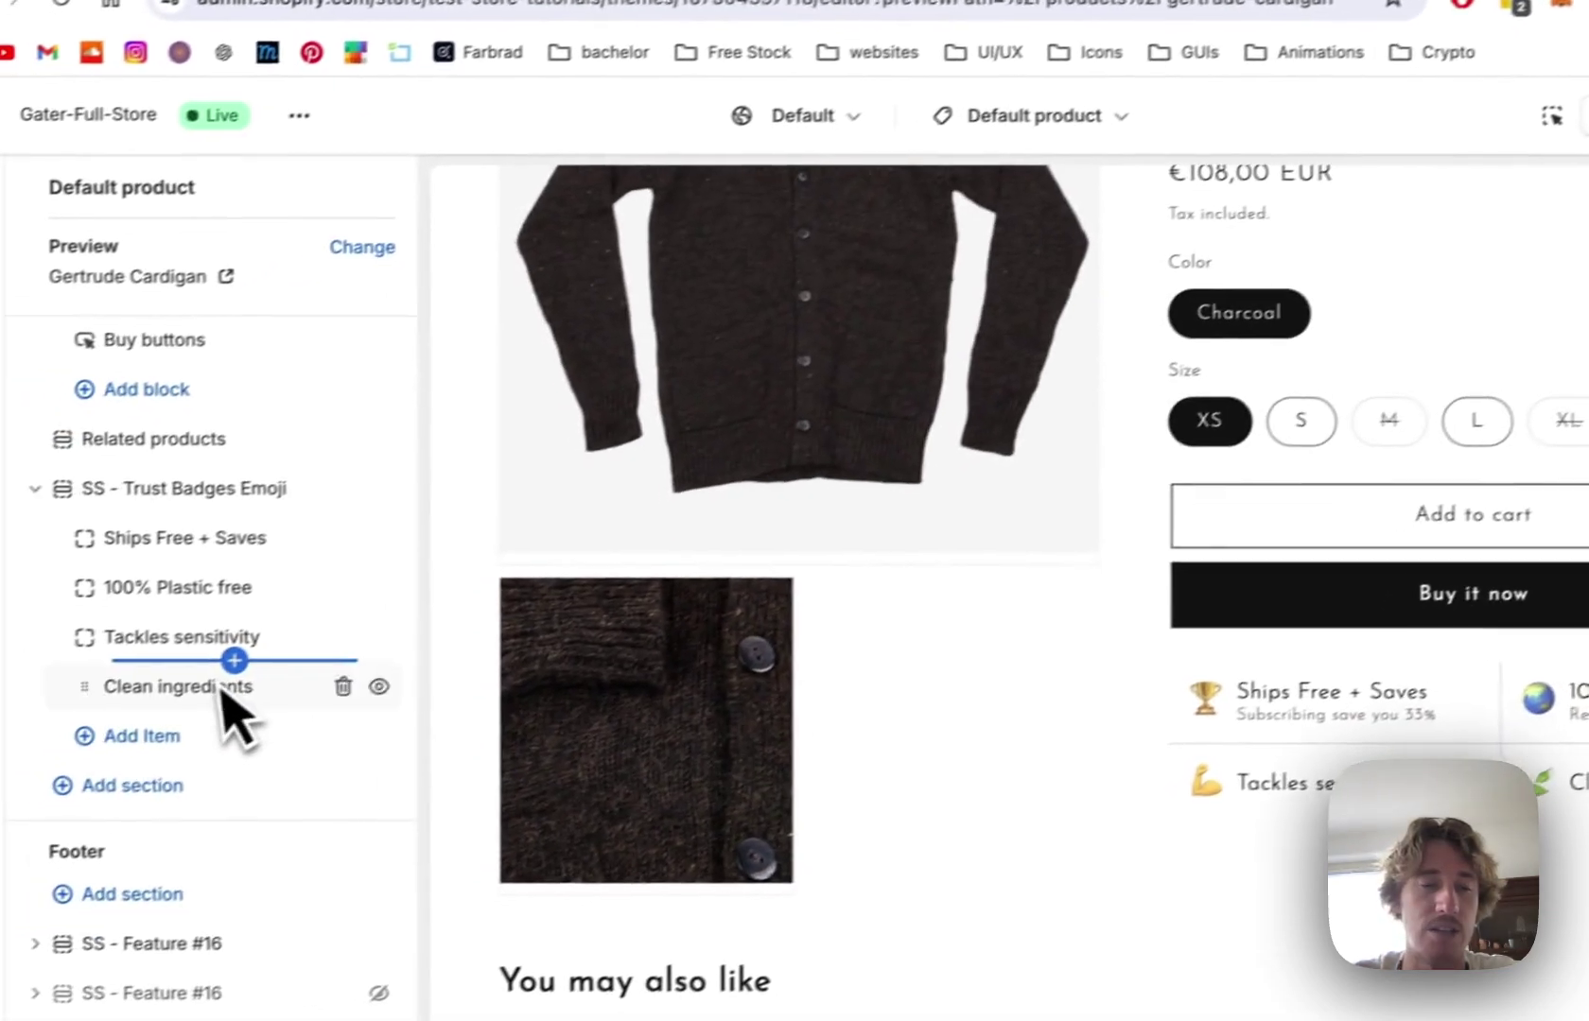
{"action": "left_click", "coordinate": [382, 473]}
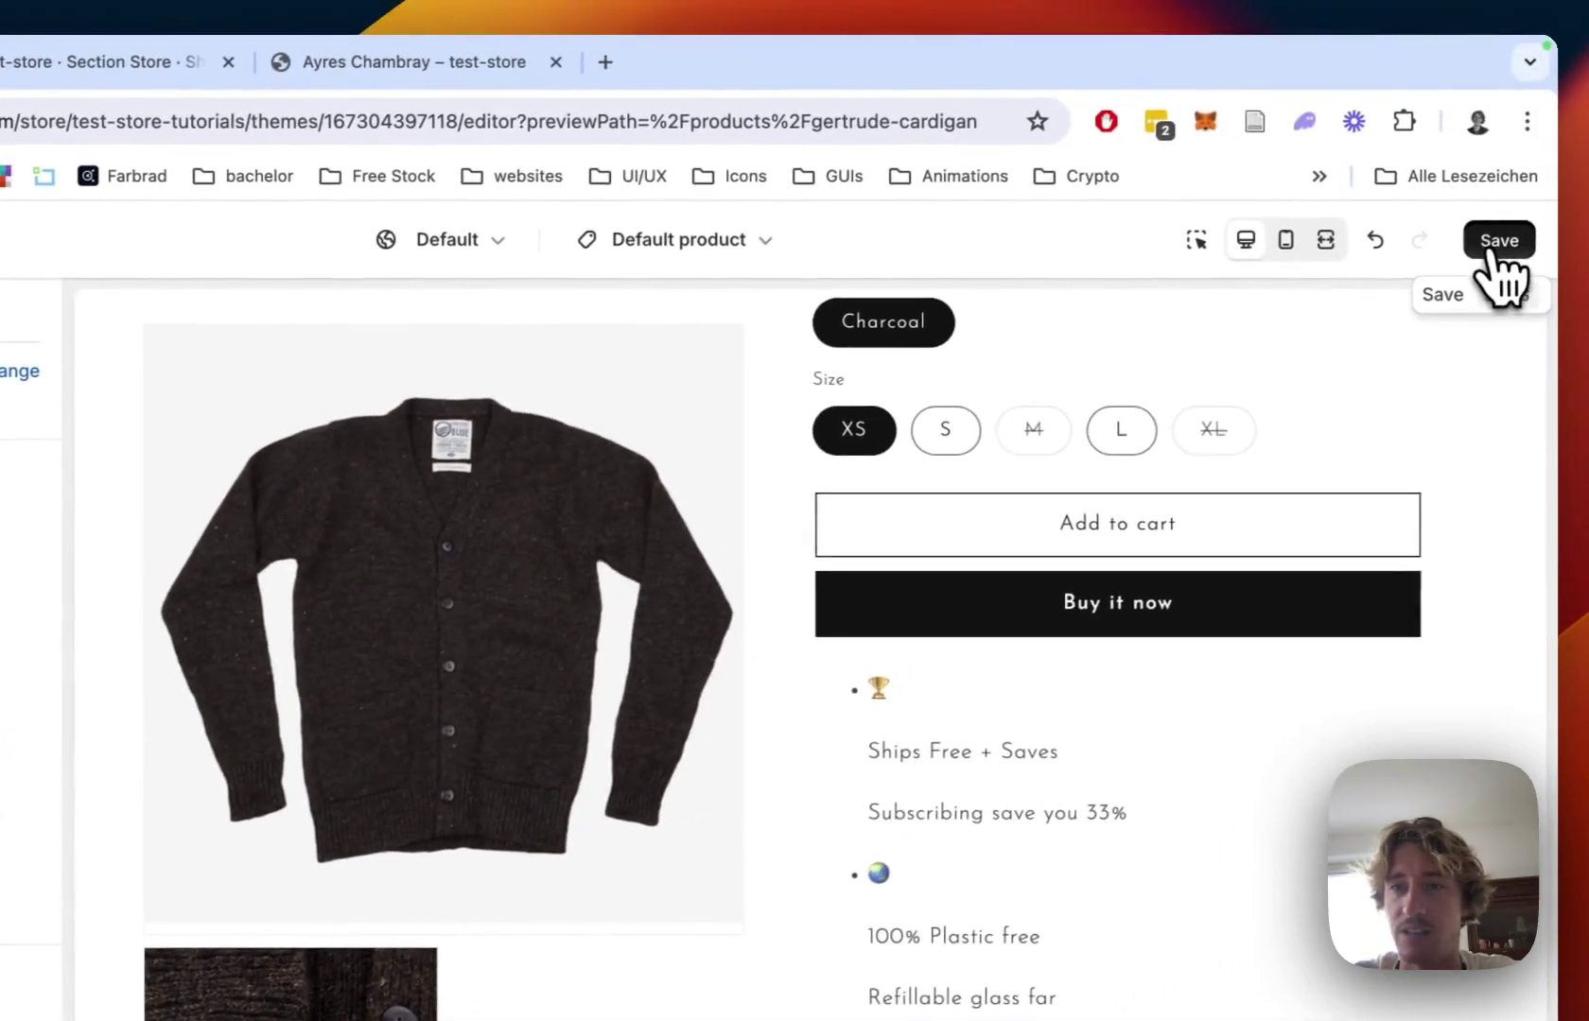
{"action": "left_click", "coordinate": [1499, 241]}
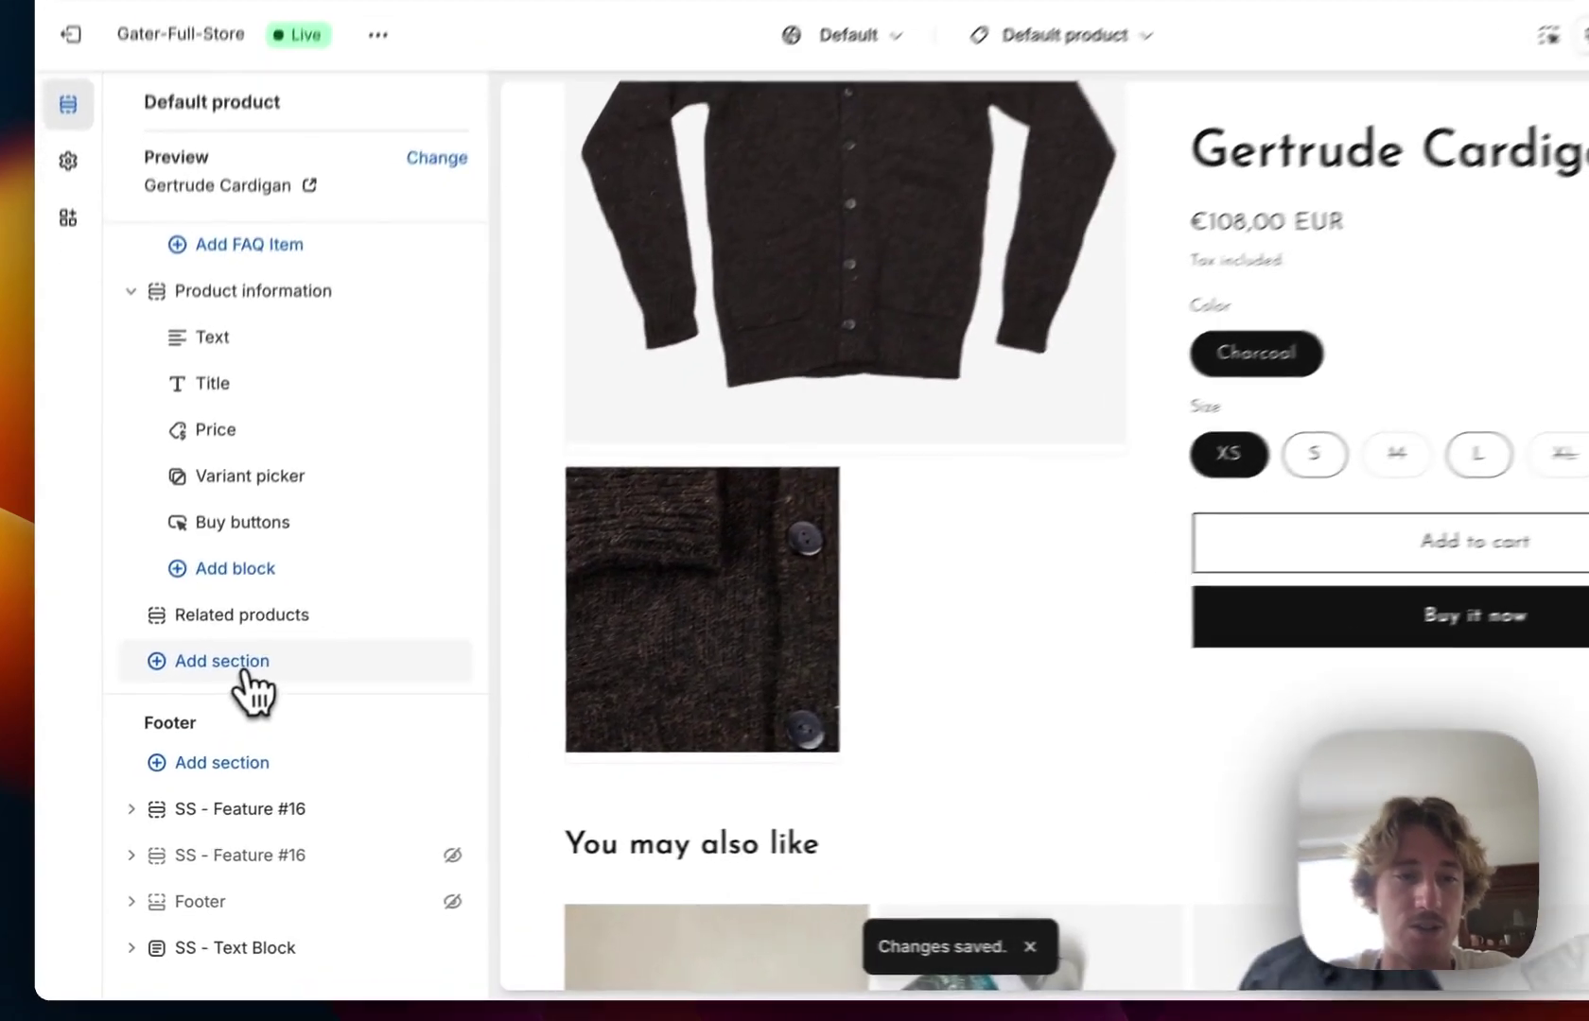
- Add the SS - Trust Badges Emoji section, found by searching 'trust bad', and save
{"action": "left_click", "coordinate": [204, 710]}
{"action": "type", "text": "trust badges"}
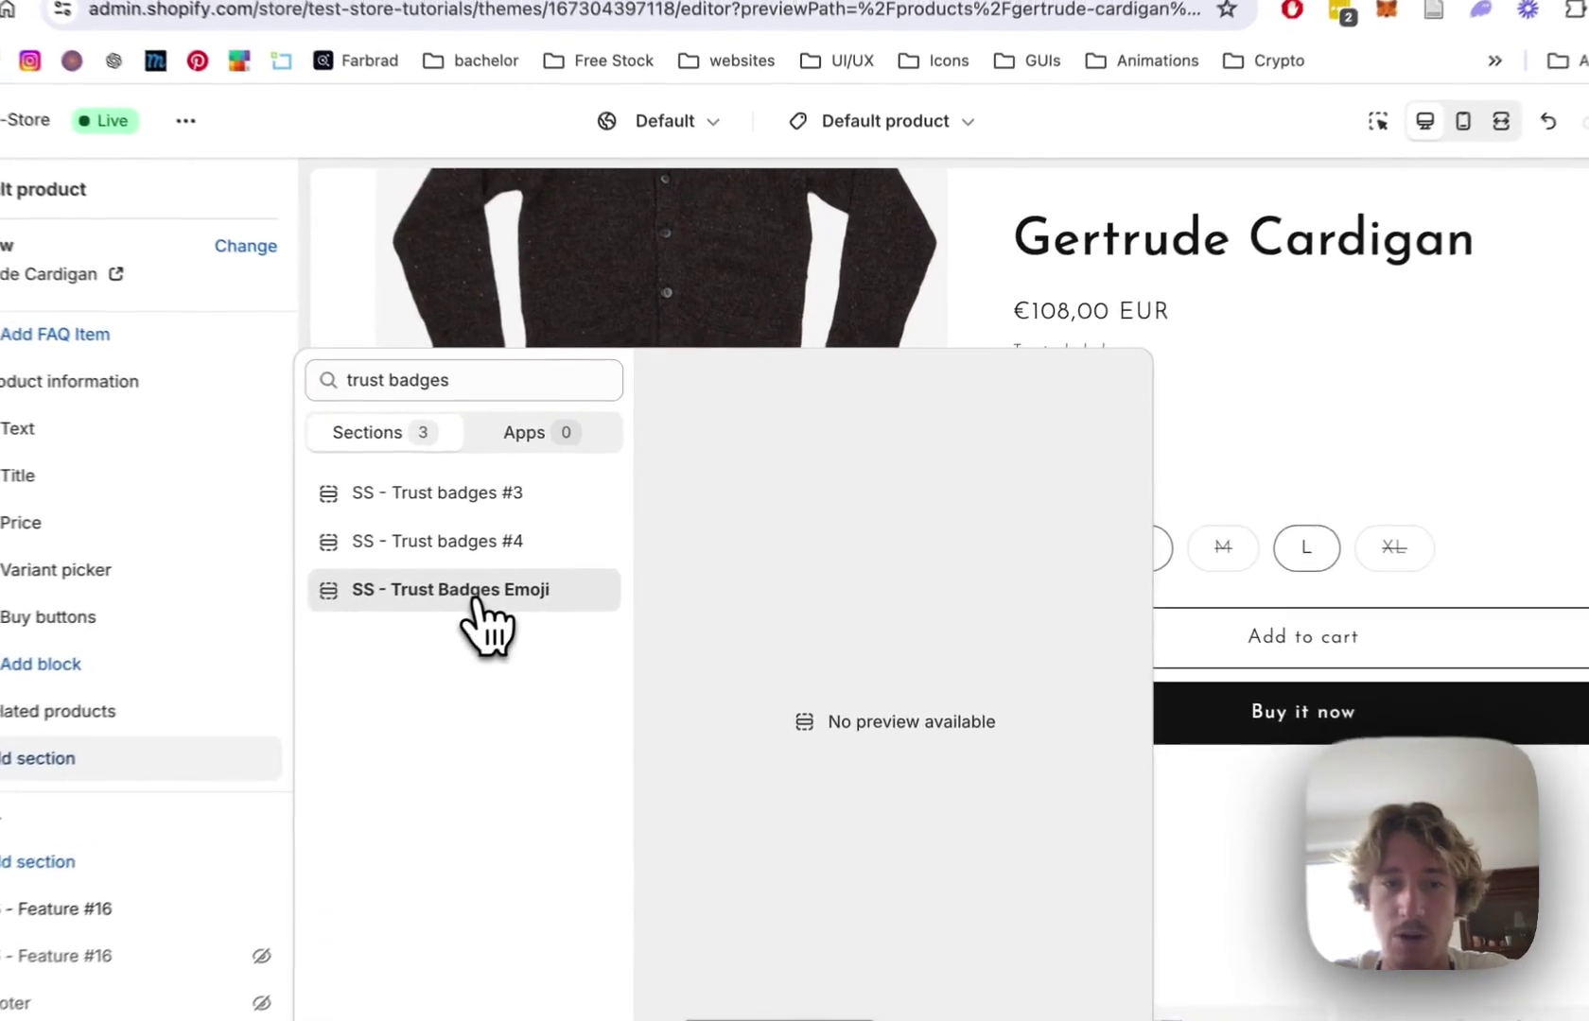
{"action": "left_click", "coordinate": [556, 571]}
{"action": "scroll", "coordinate": [463, 633], "scroll_direction": "down", "scroll_amount": 10}
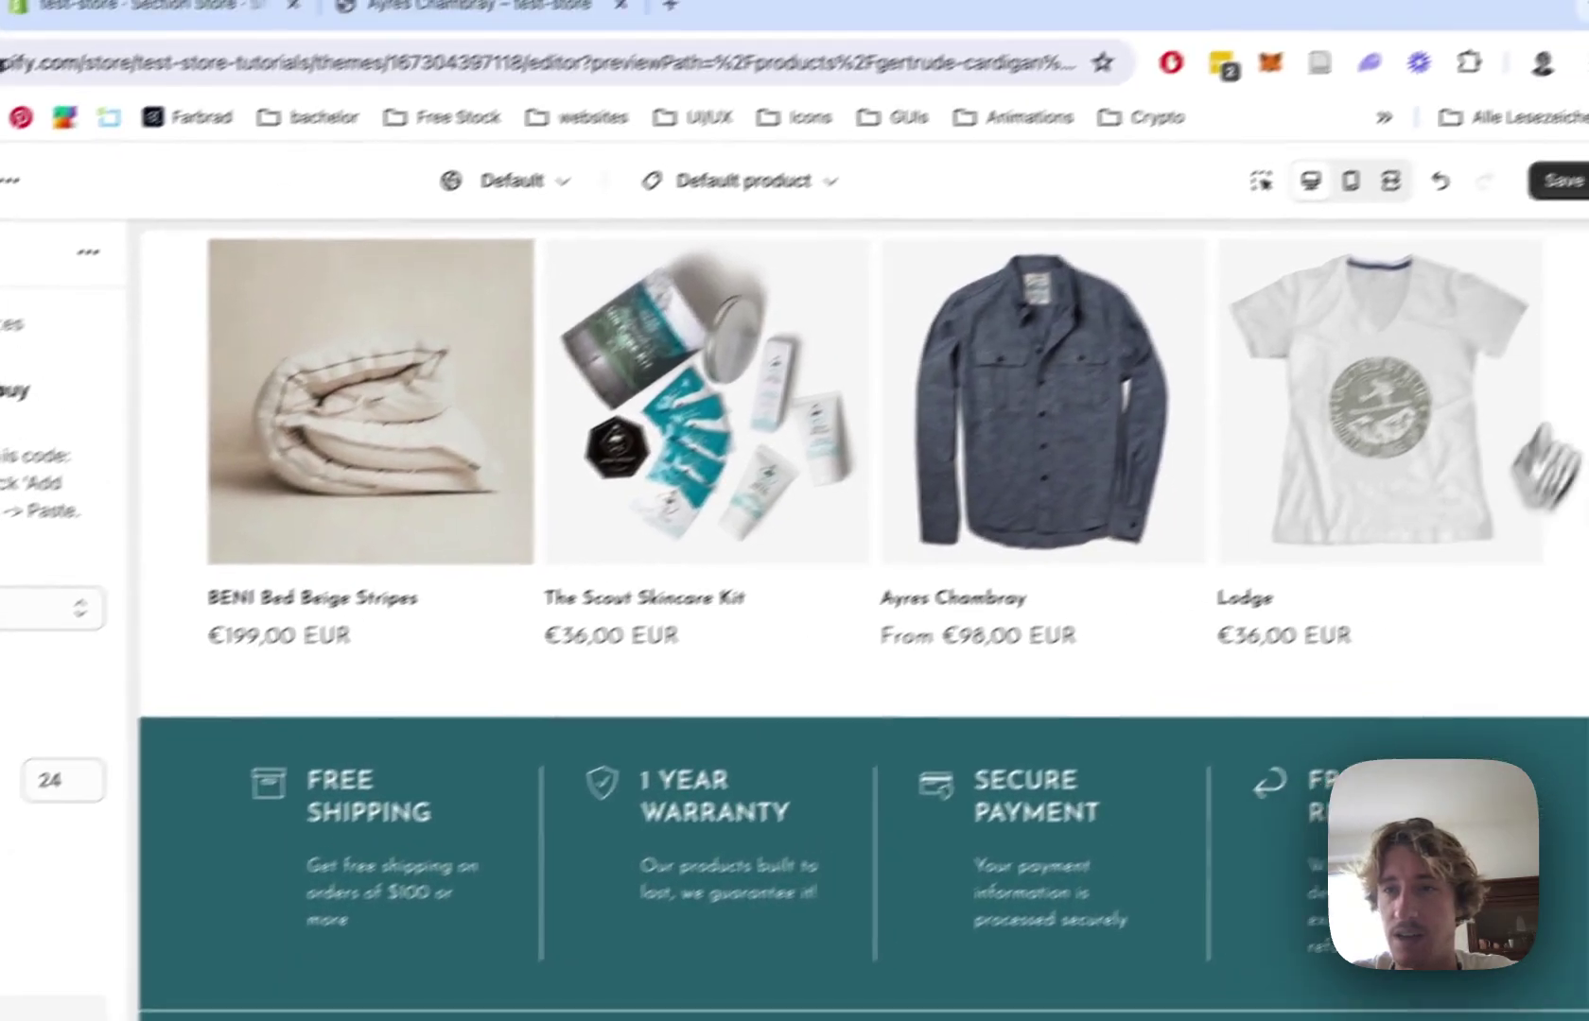
{"action": "left_click", "coordinate": [1558, 178]}
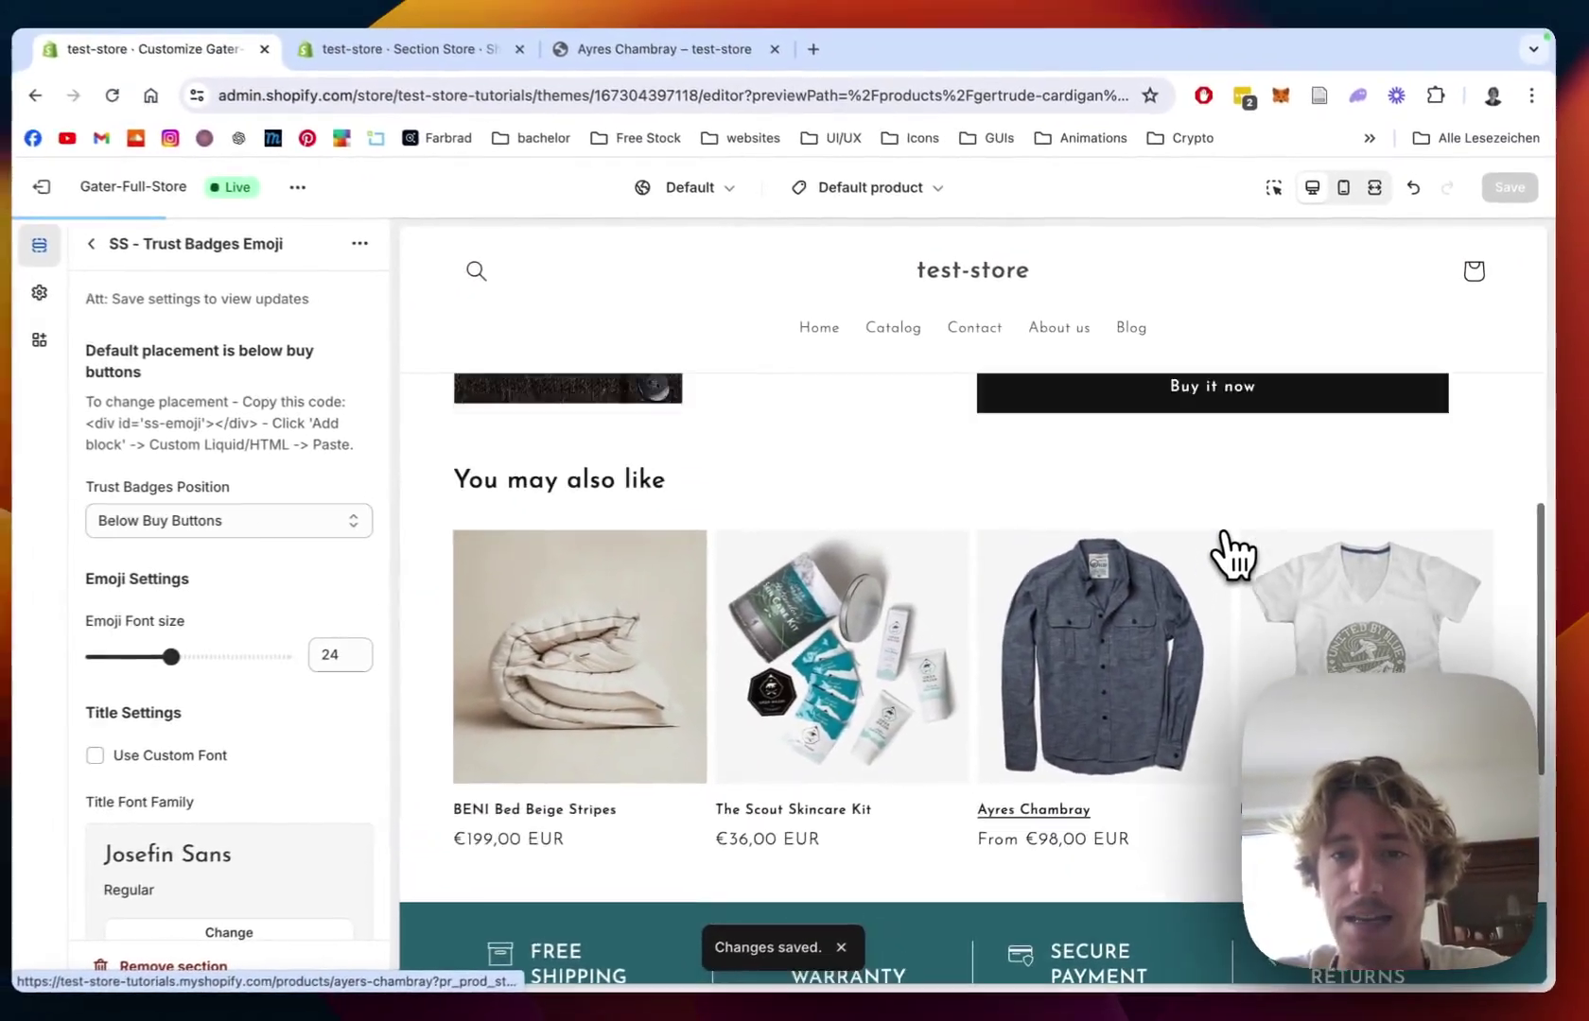
{"action": "scroll", "coordinate": [1227, 549], "scroll_direction": "up", "scroll_amount": 5}
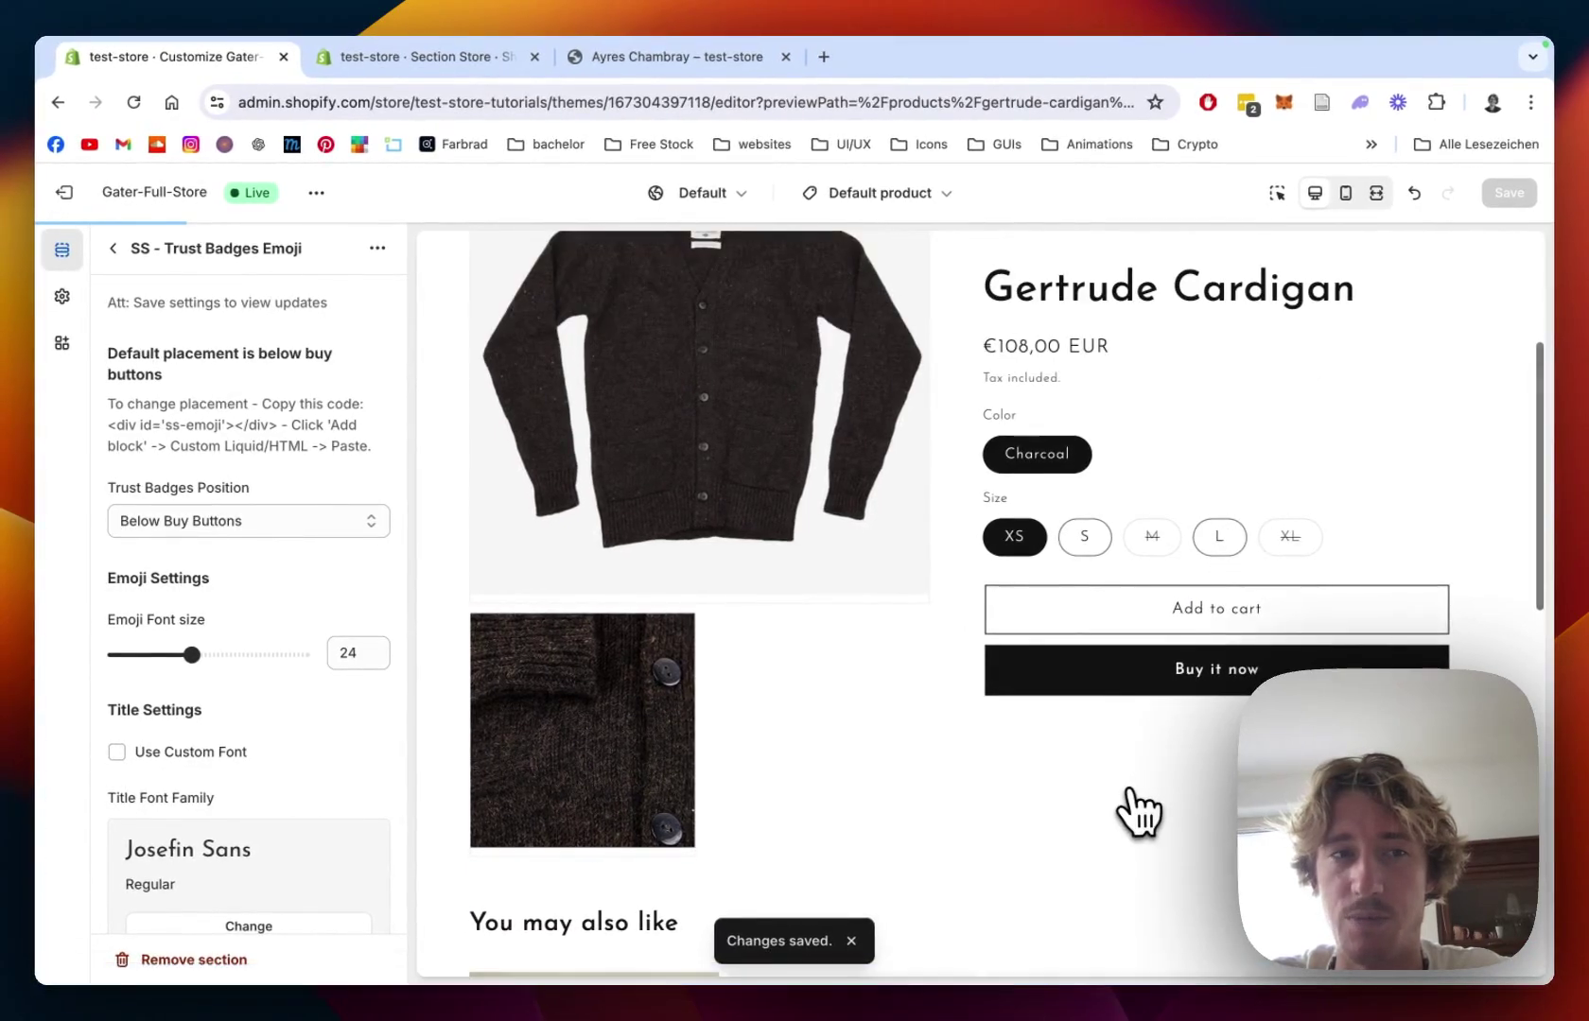
{"action": "scroll", "coordinate": [1138, 812], "scroll_direction": "down", "scroll_amount": 2}
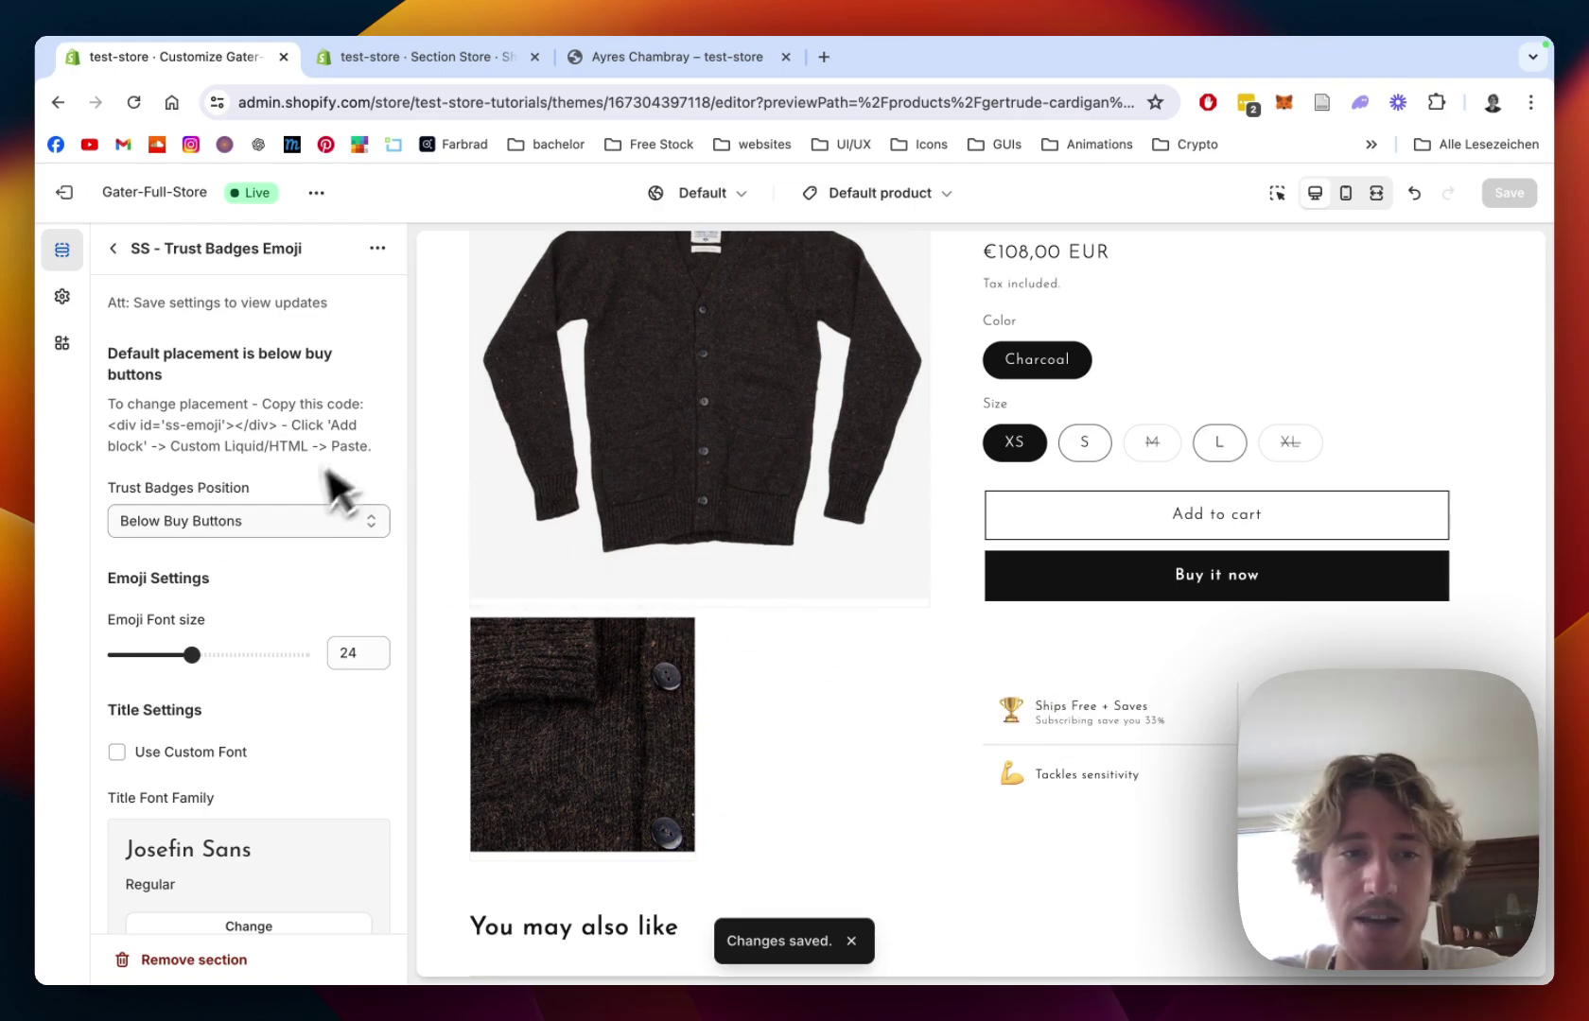
- Set Trust Badges Position to Below Product Title and save
{"action": "left_click", "coordinate": [341, 518]}
{"action": "key", "text": "Escape"}
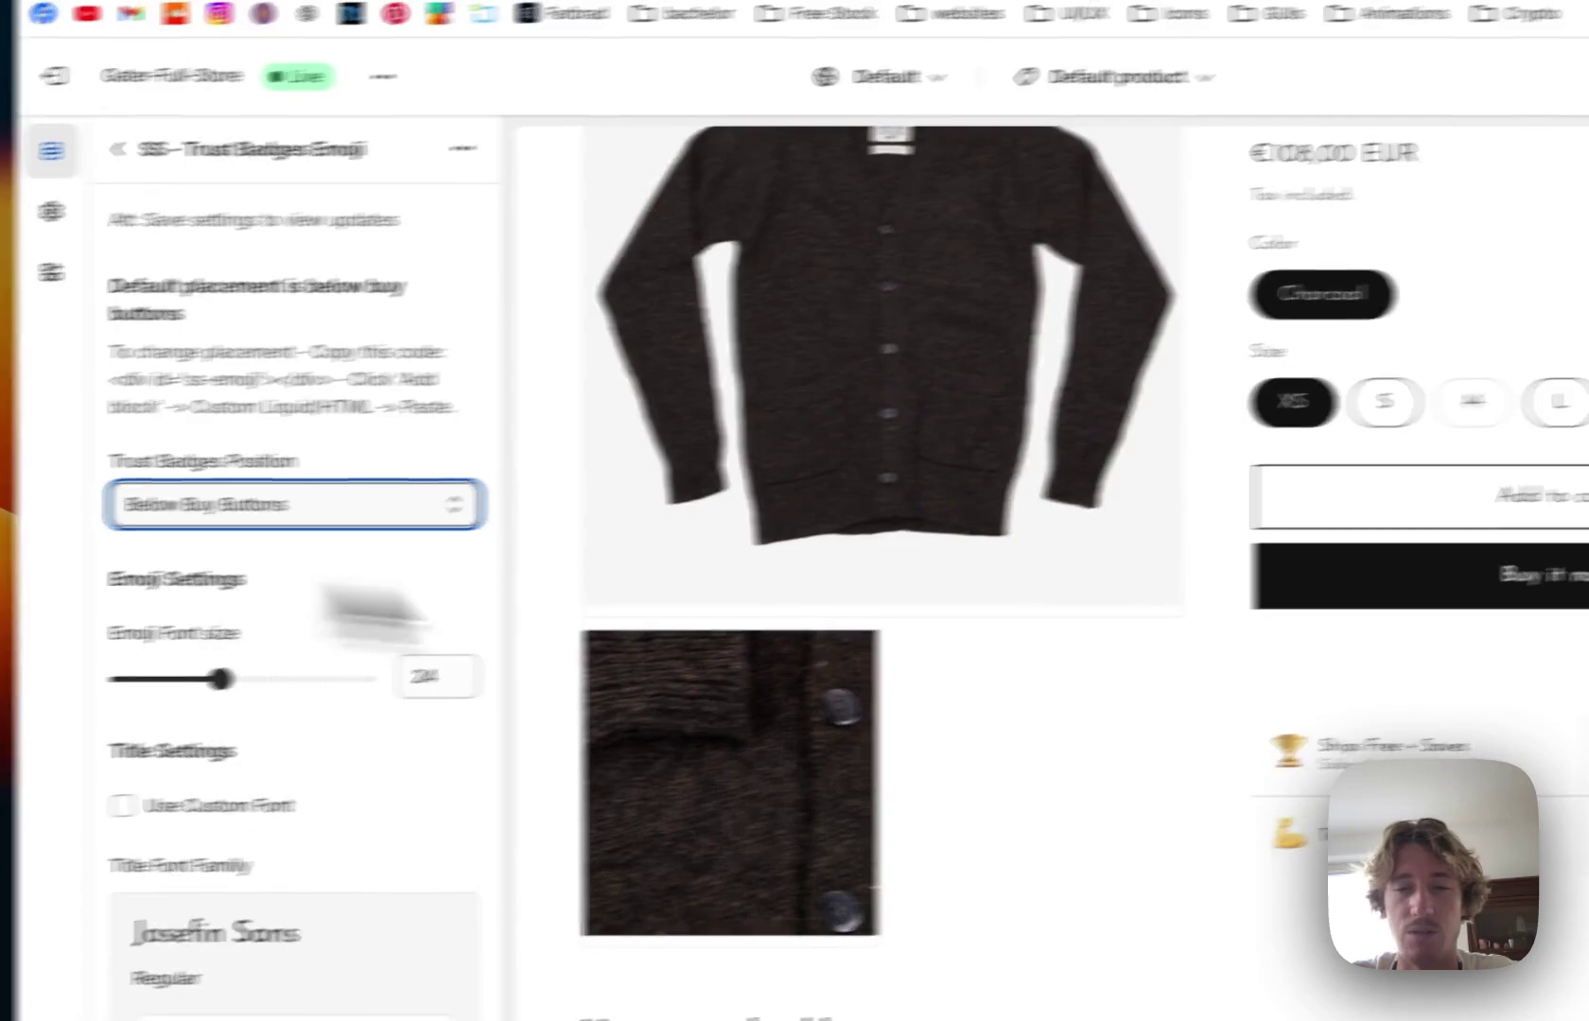
{"action": "scroll", "coordinate": [1294, 833], "scroll_direction": "down", "scroll_amount": 6}
{"action": "scroll", "coordinate": [1249, 840], "scroll_direction": "up", "scroll_amount": 7}
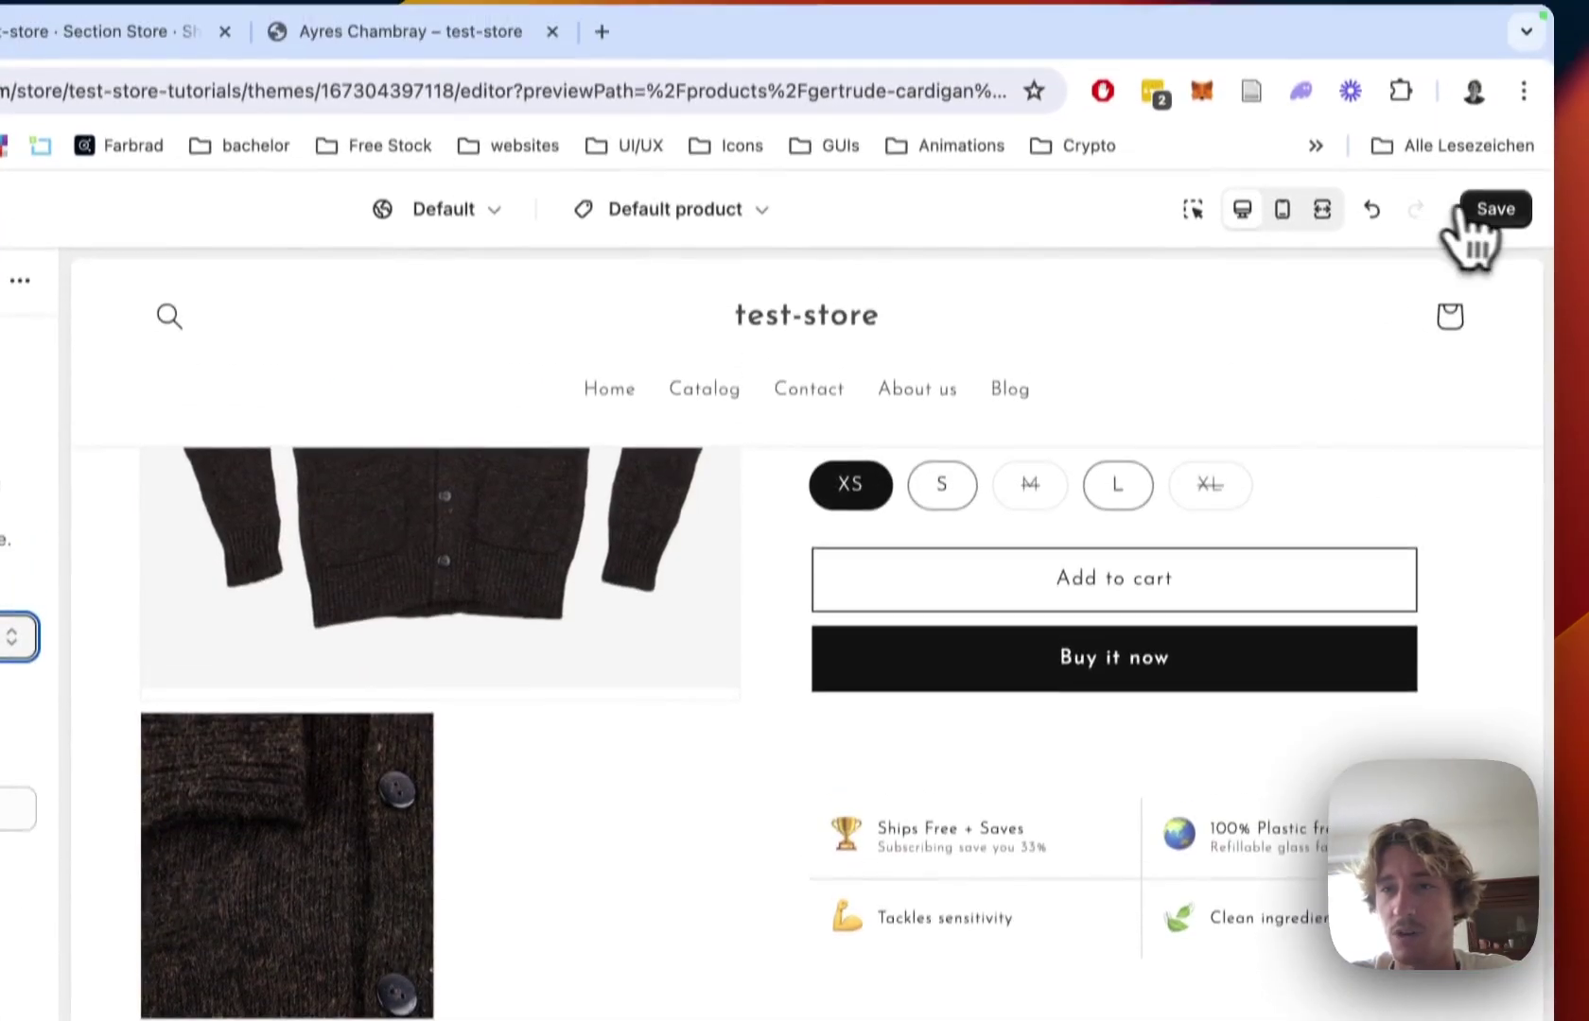
{"action": "left_click", "coordinate": [1468, 216]}
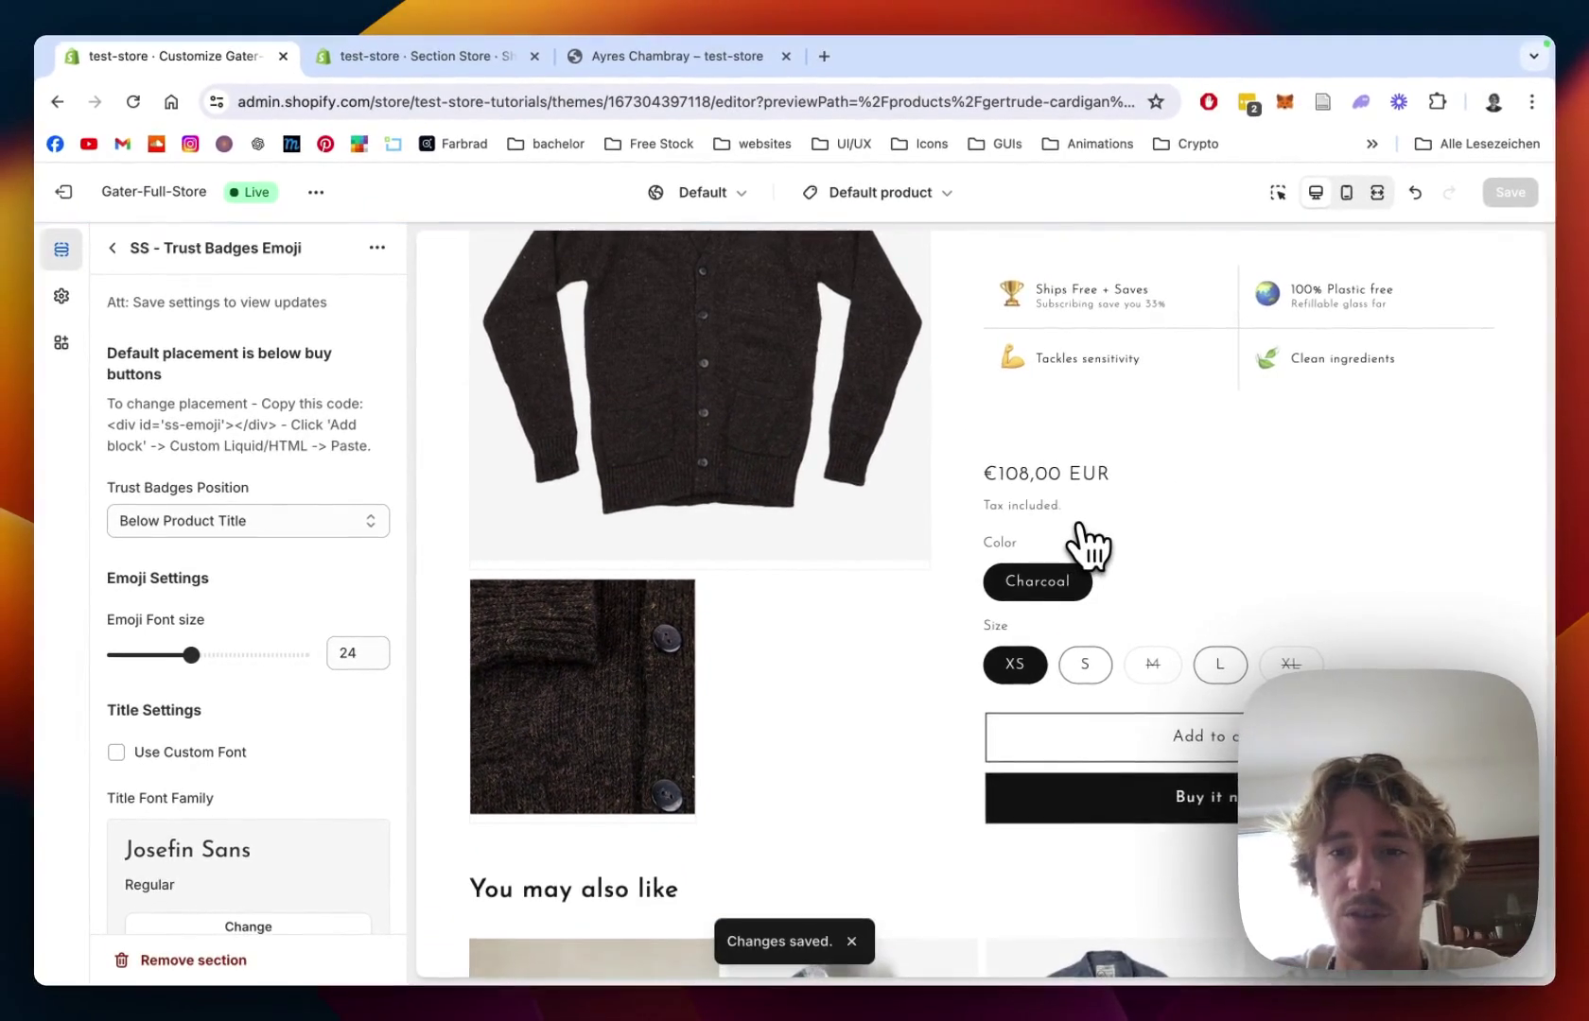
{"action": "scroll", "coordinate": [1220, 577], "scroll_direction": "up", "scroll_amount": 2}
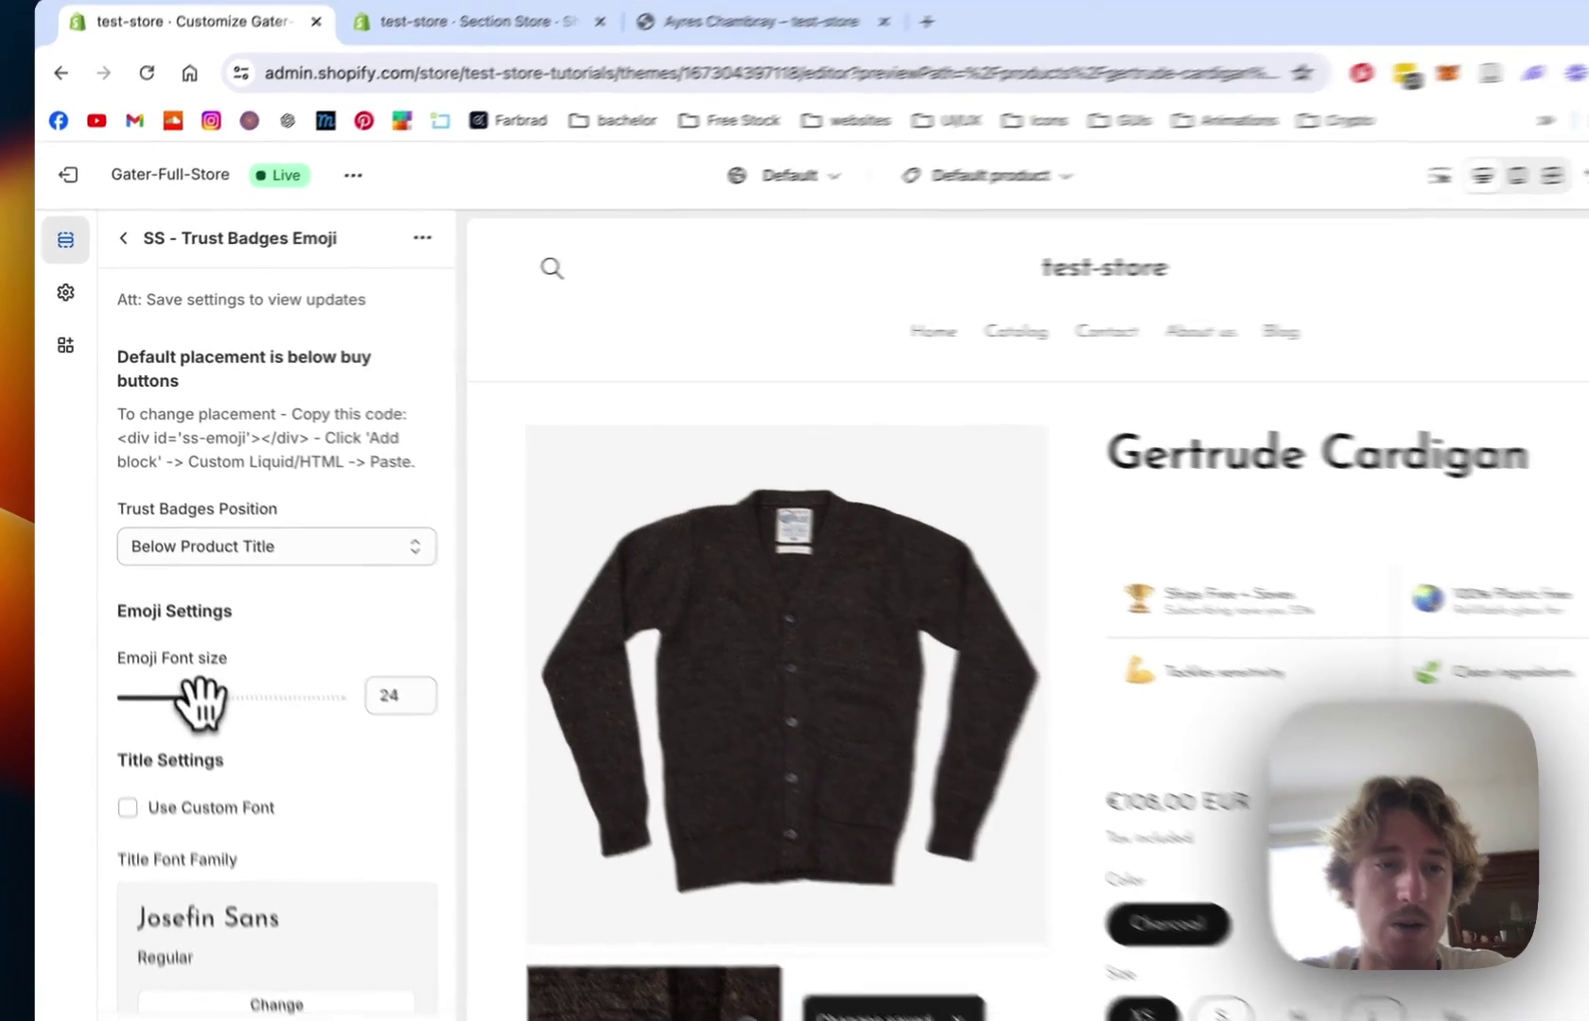
- Enlarge the emojis from 24 to 33, move the section below Product Tabs #3, and save
{"action": "left_click_drag", "start_coordinate": [192, 654], "coordinate": [224, 654]}
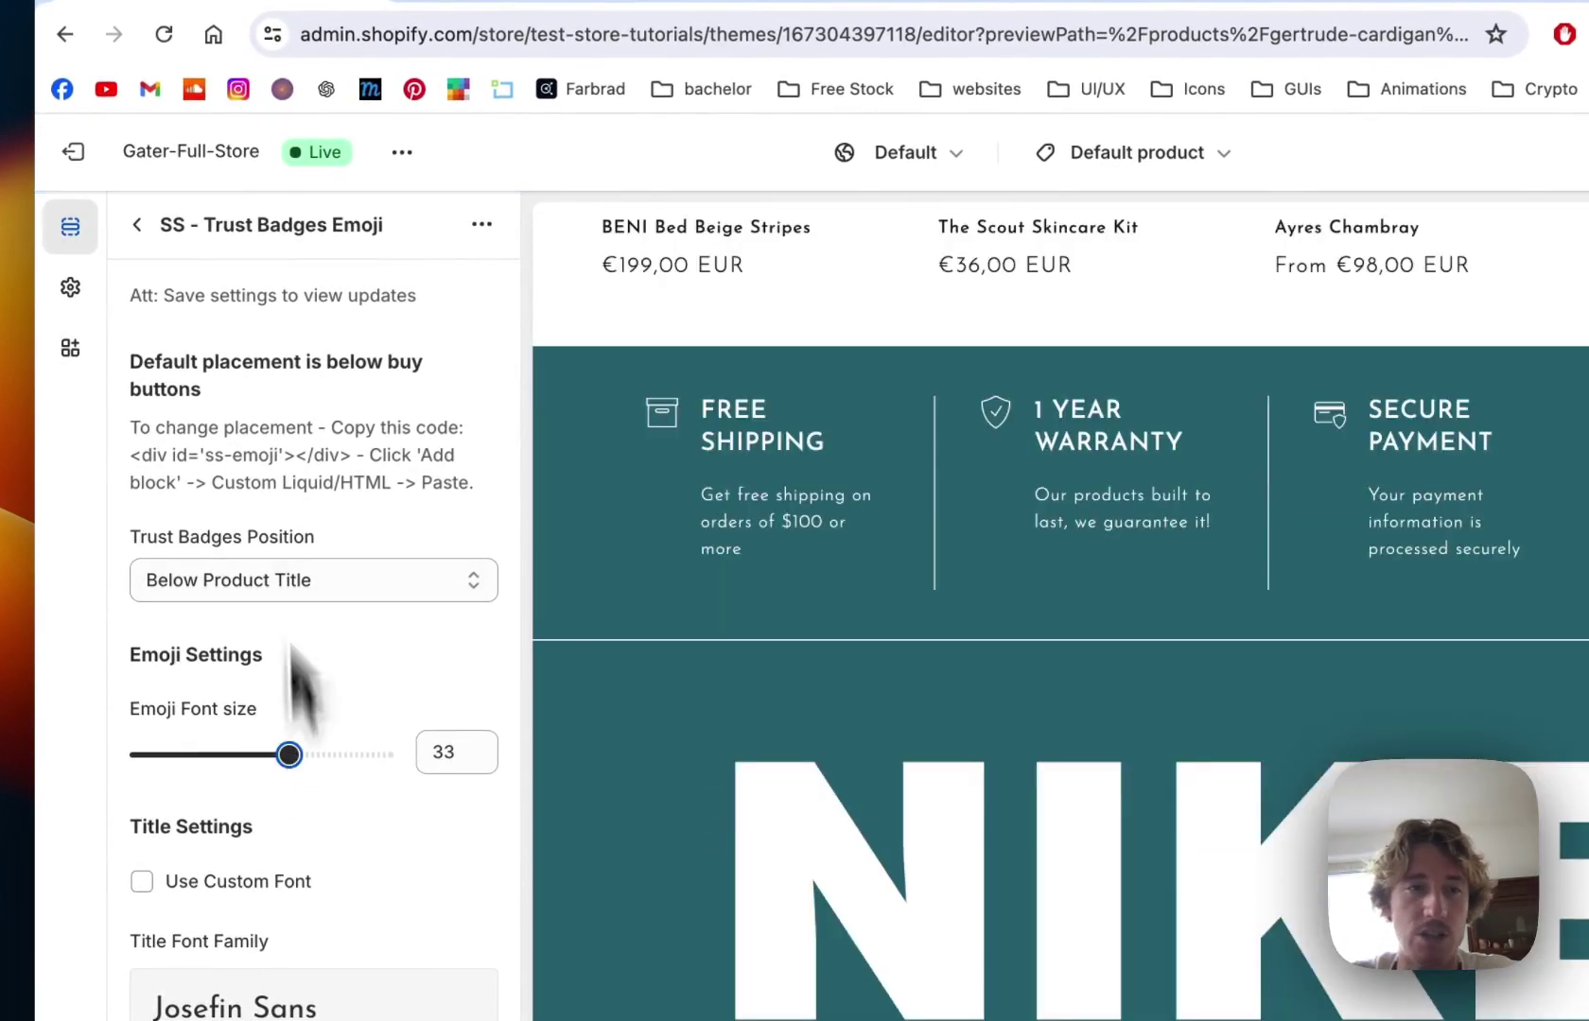
{"action": "left_click", "coordinate": [137, 224]}
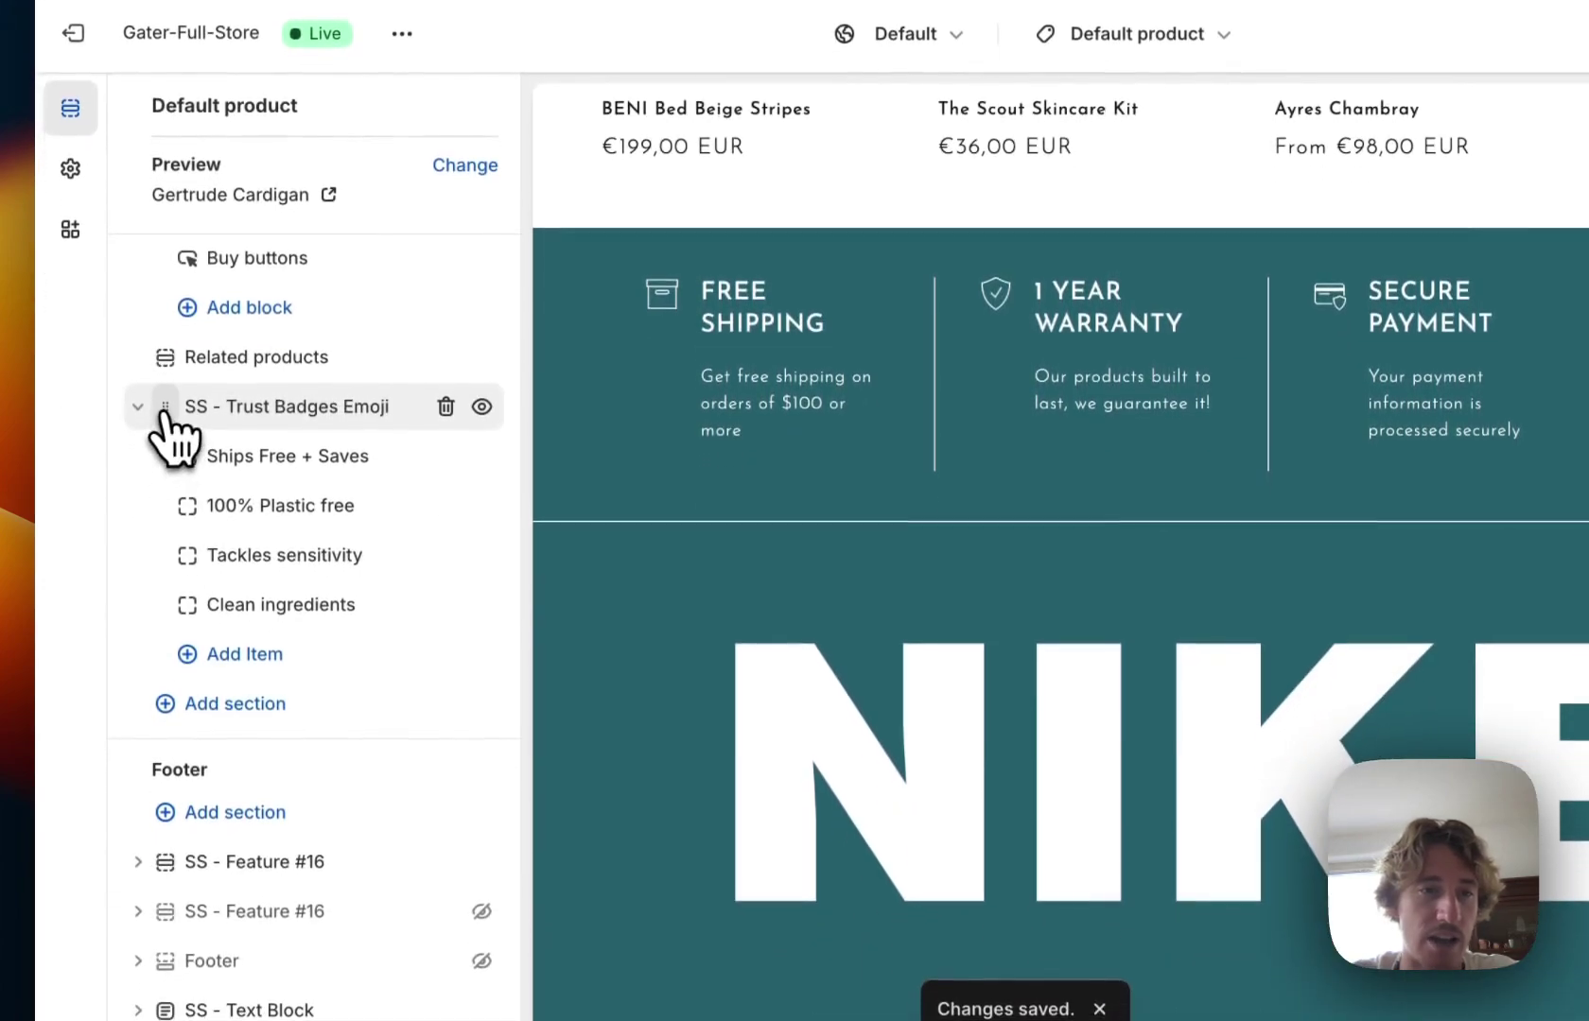
{"action": "left_click_drag", "start_coordinate": [163, 409], "coordinate": [170, 314]}
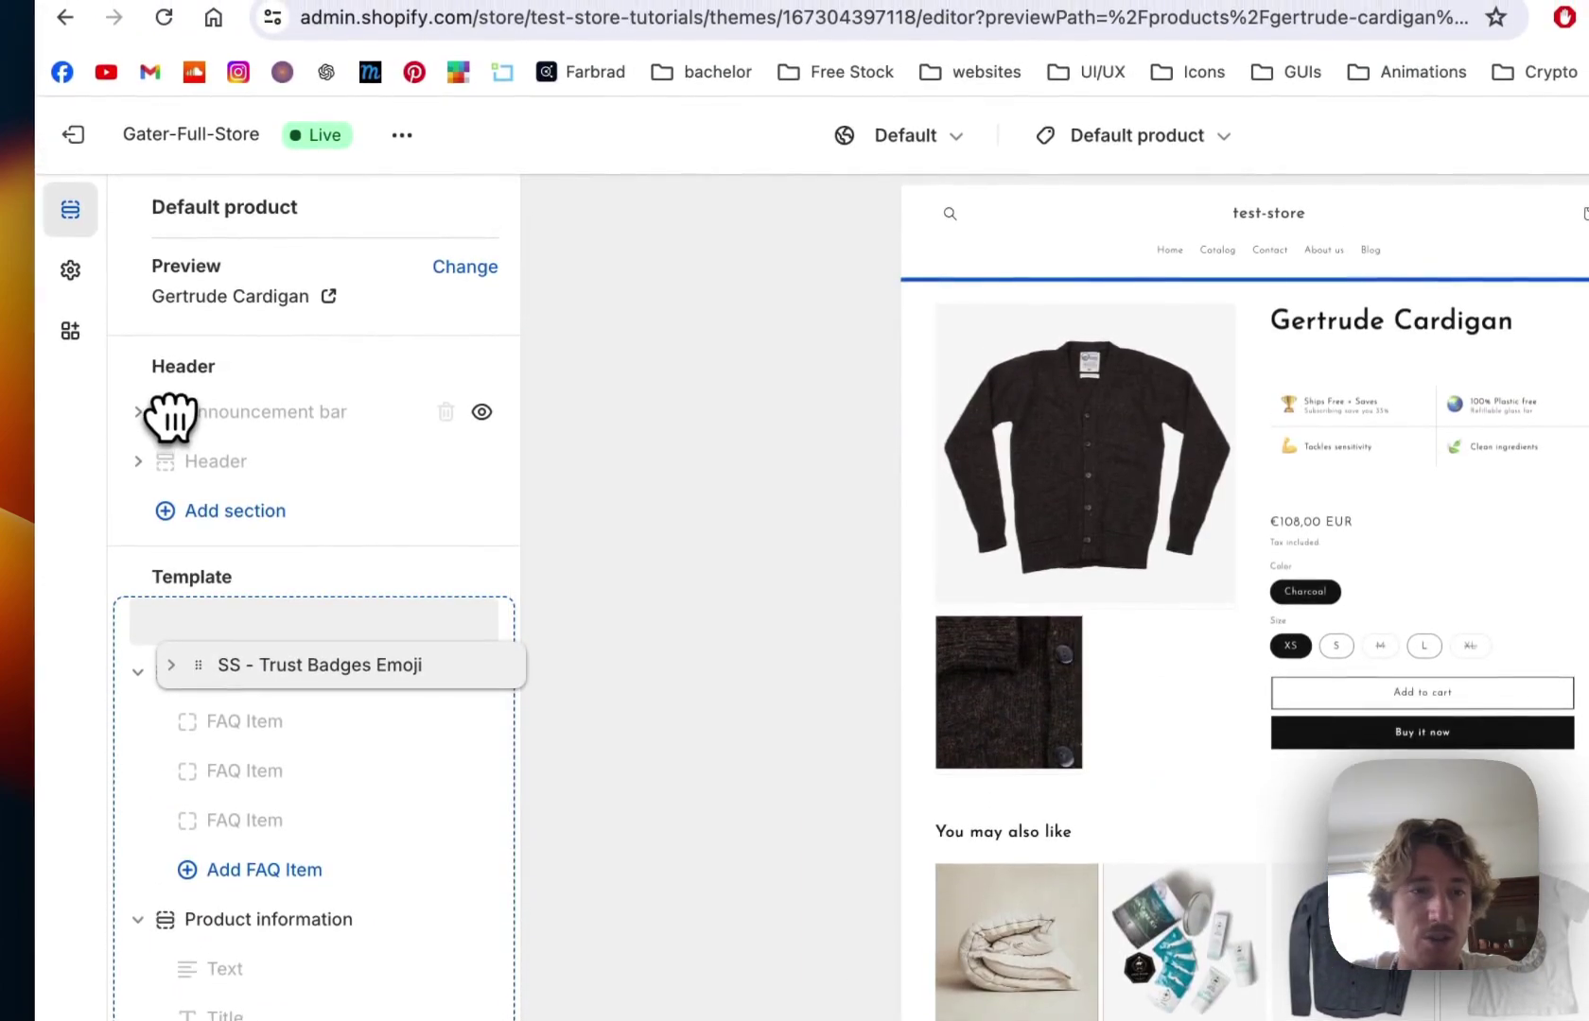
{"action": "left_click_drag", "start_coordinate": [171, 416], "coordinate": [167, 610]}
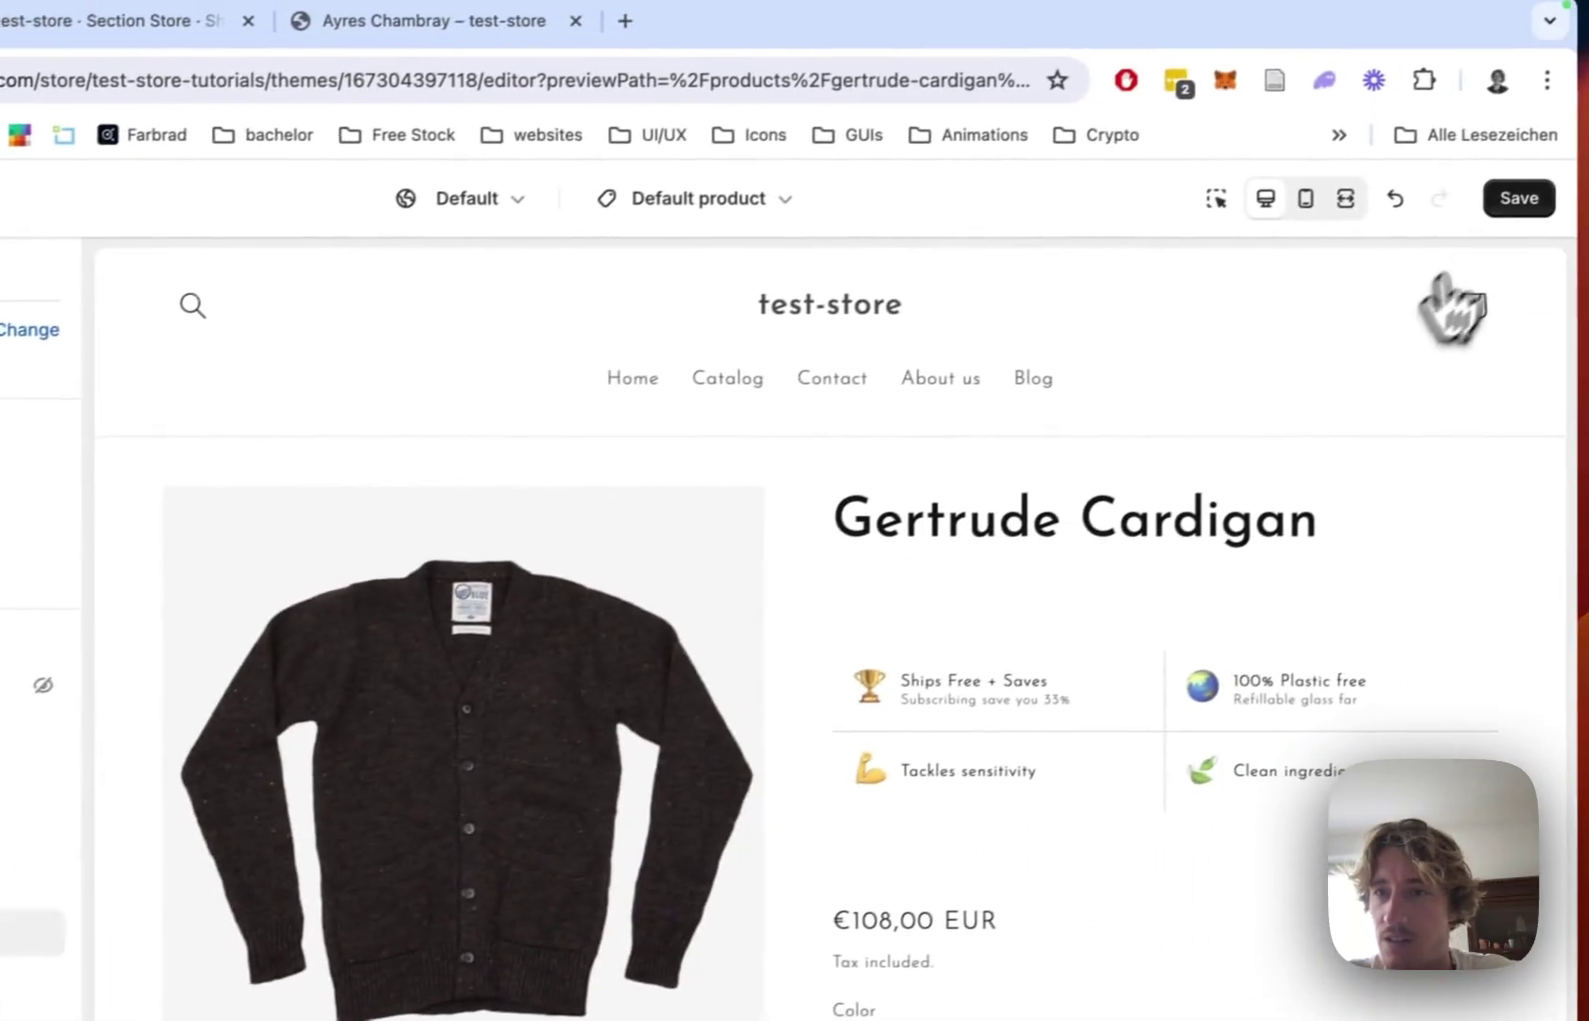
{"action": "left_click", "coordinate": [1519, 197]}
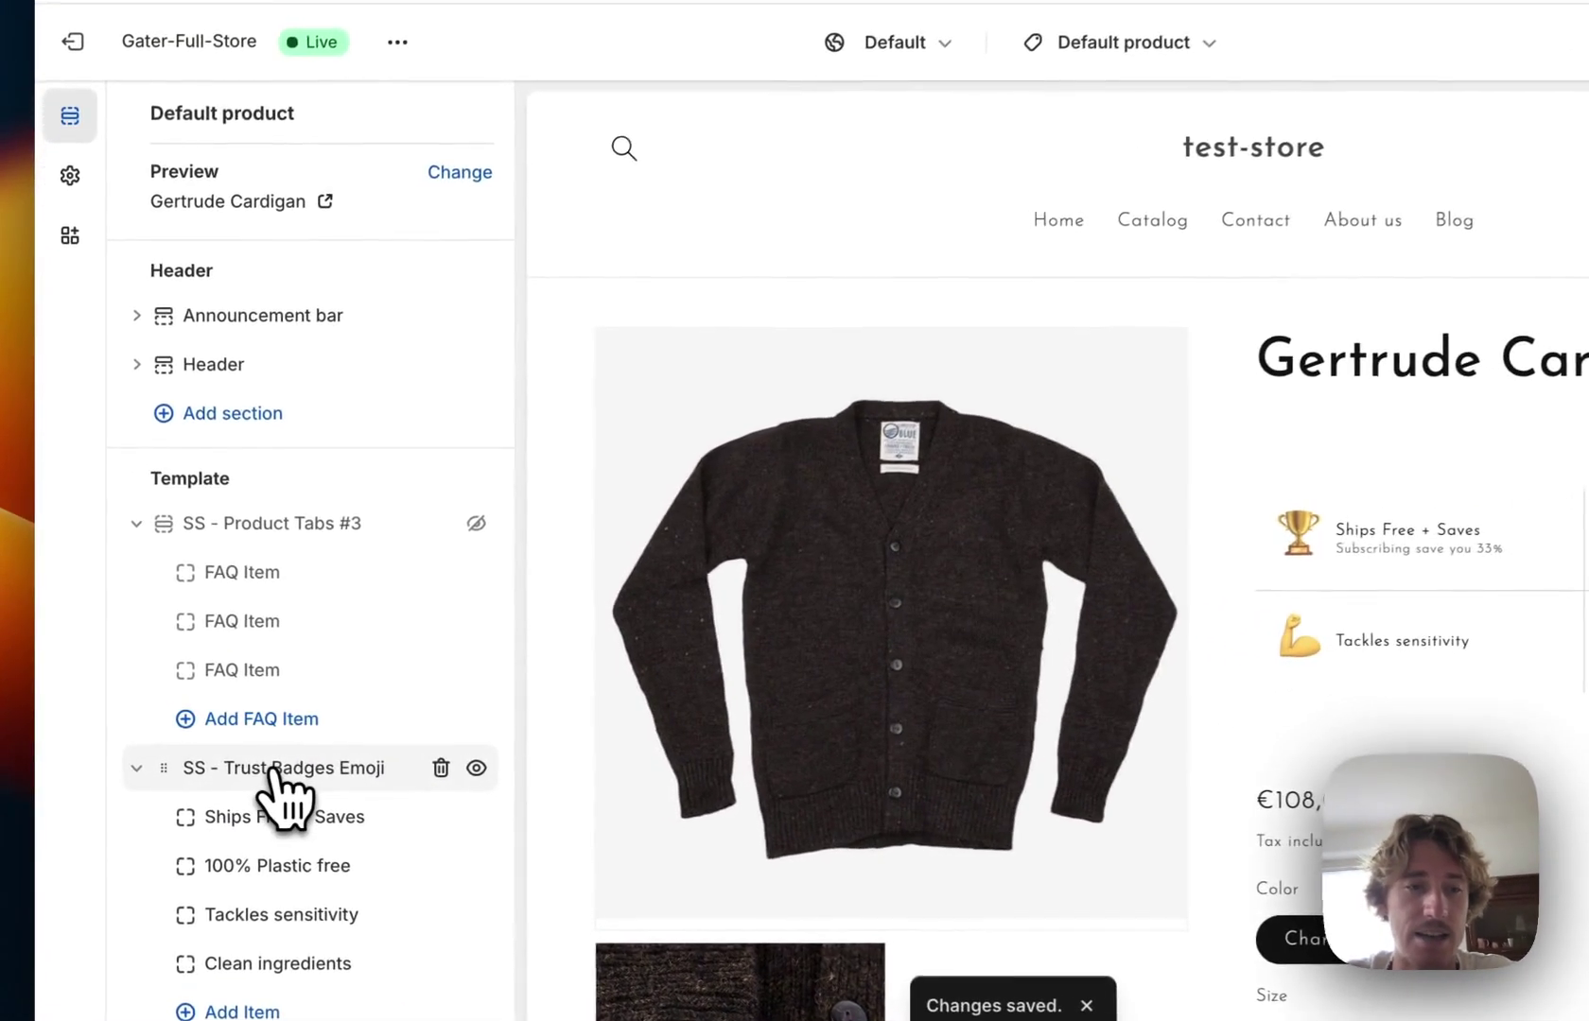
- Reduce the Trust Badges Emoji title size to 20 px
{"action": "left_click", "coordinate": [223, 755]}
{"action": "scroll", "coordinate": [250, 653], "scroll_direction": "down", "scroll_amount": 3}
{"action": "scroll", "coordinate": [358, 477], "scroll_direction": "down", "scroll_amount": 4}
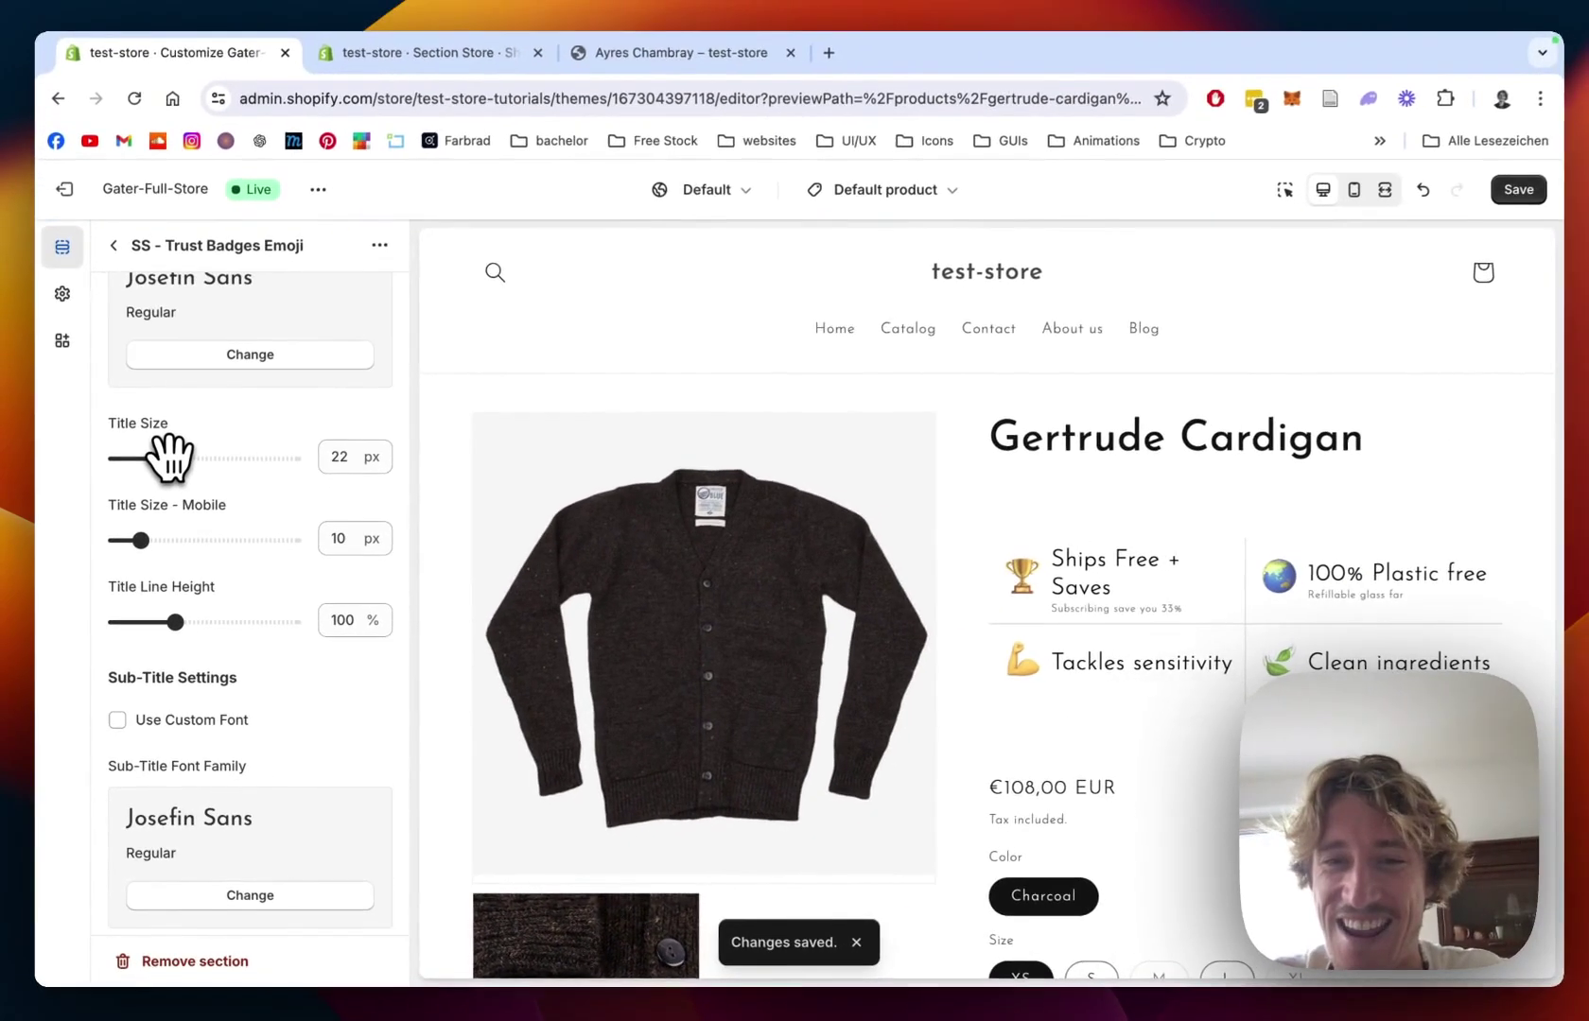
{"action": "left_click_drag", "start_coordinate": [209, 379], "coordinate": [204, 381]}
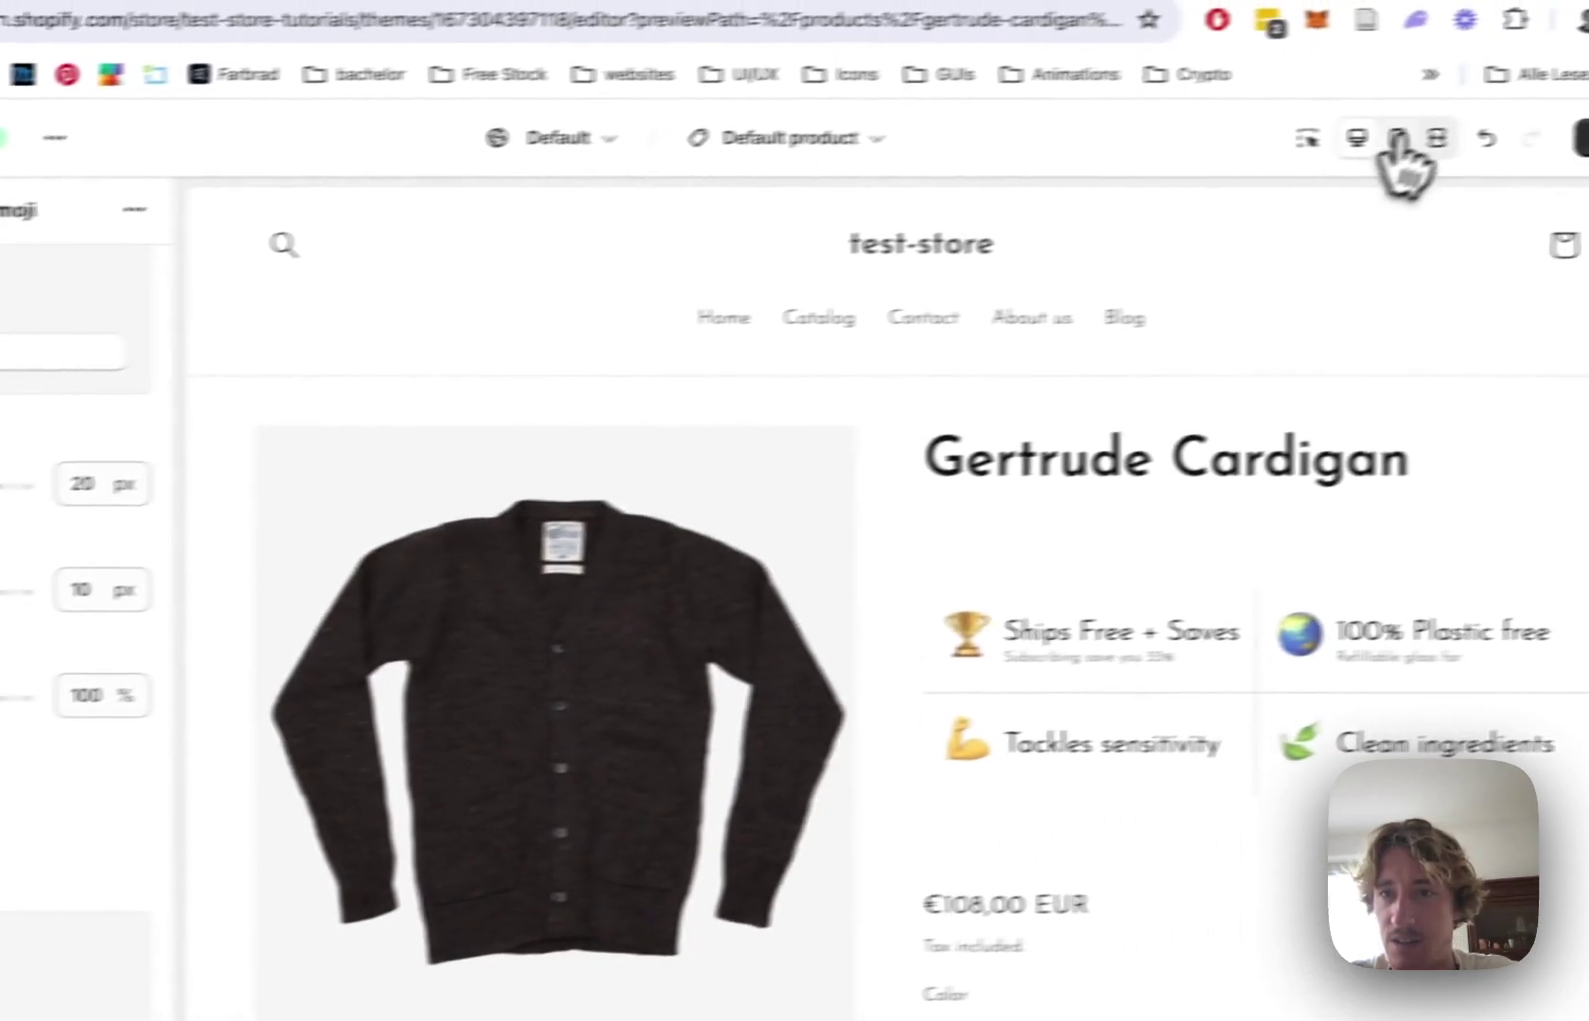
- Preview the product page on mobile, then switch back to desktop
{"action": "left_click", "coordinate": [1296, 149]}
{"action": "scroll", "coordinate": [785, 818], "scroll_direction": "down", "scroll_amount": 4}
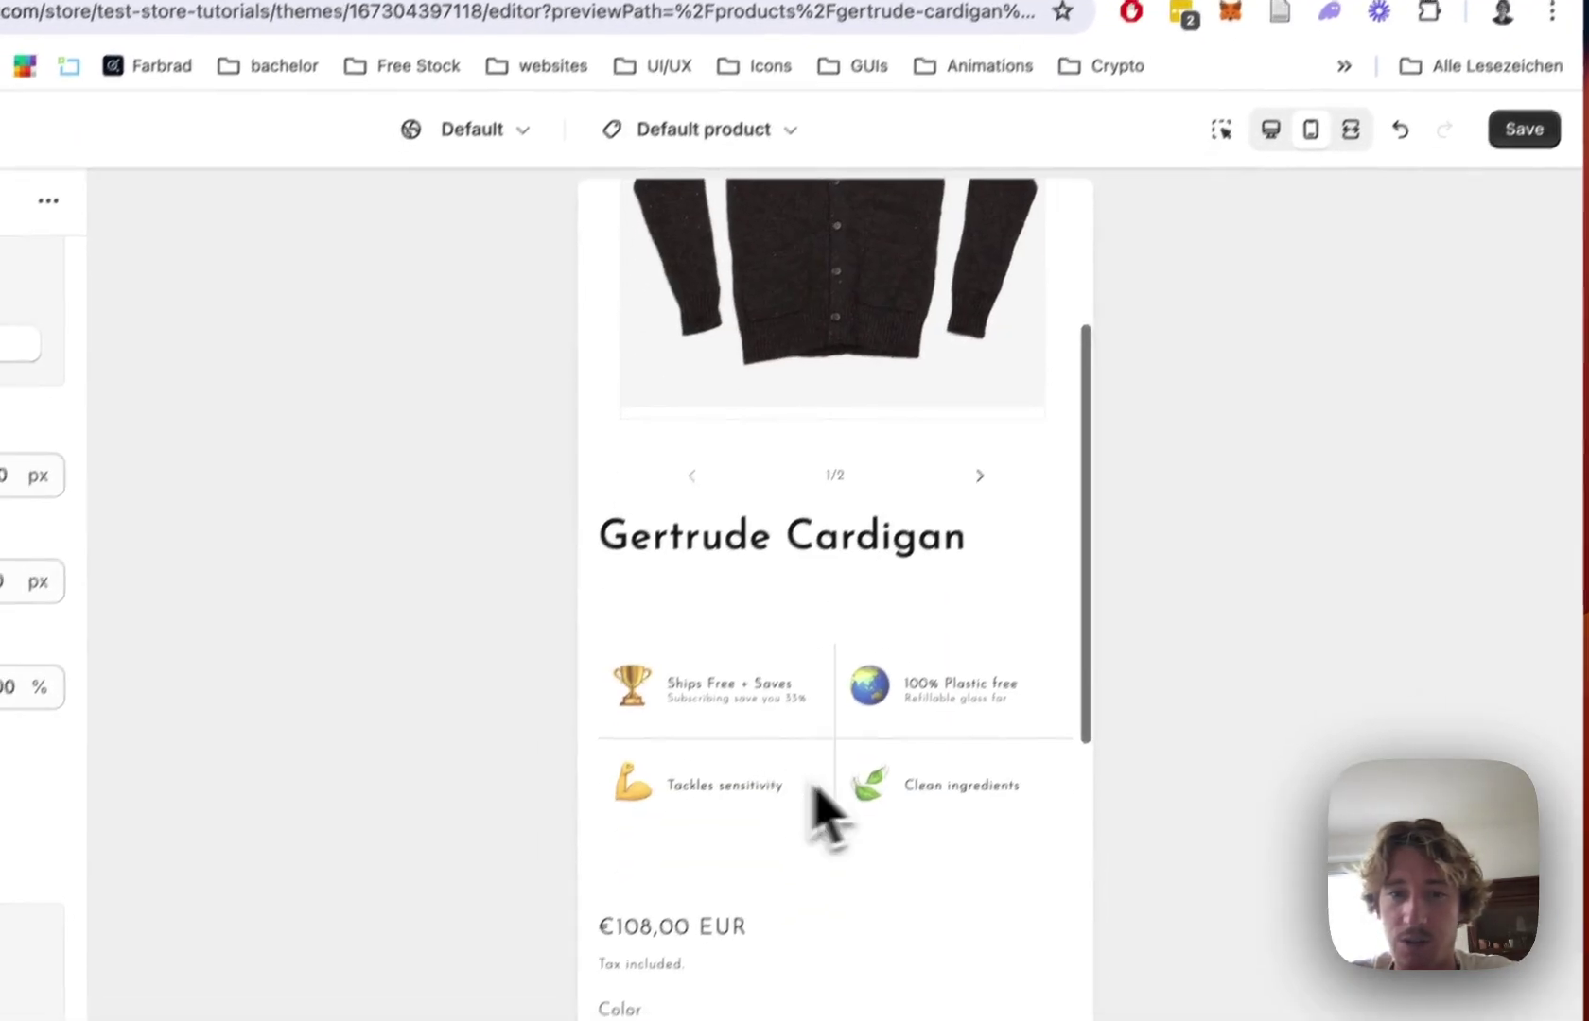
{"action": "scroll", "coordinate": [870, 800], "scroll_direction": "down", "scroll_amount": 1}
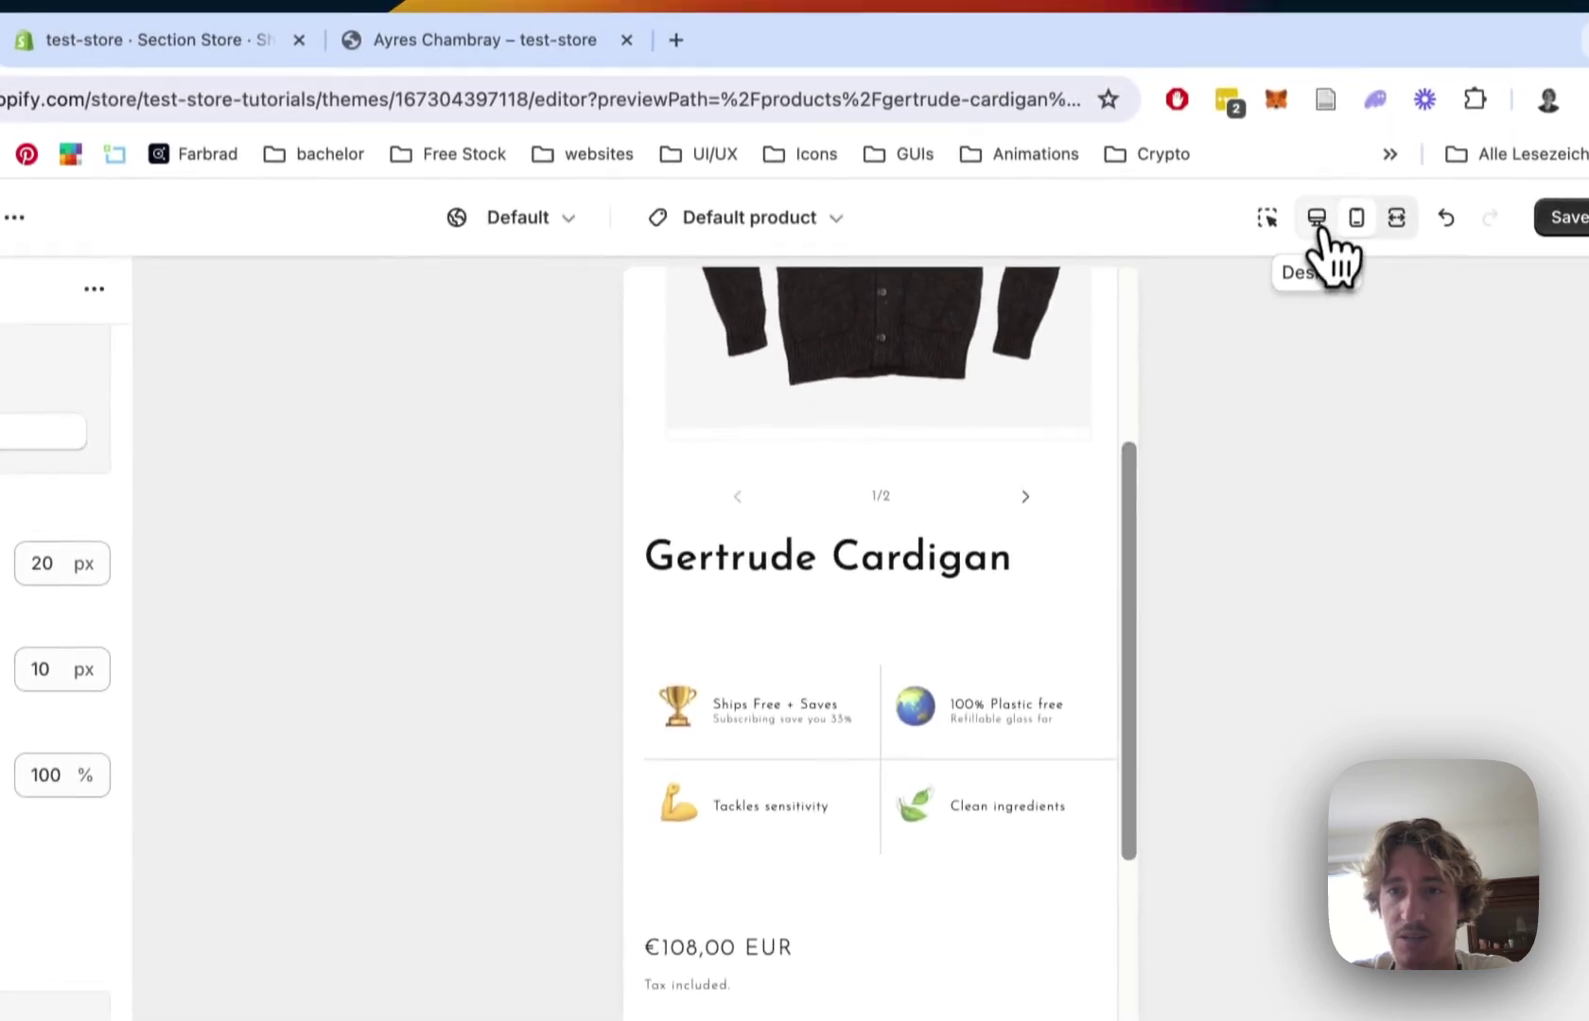
{"action": "left_click", "coordinate": [1308, 100]}
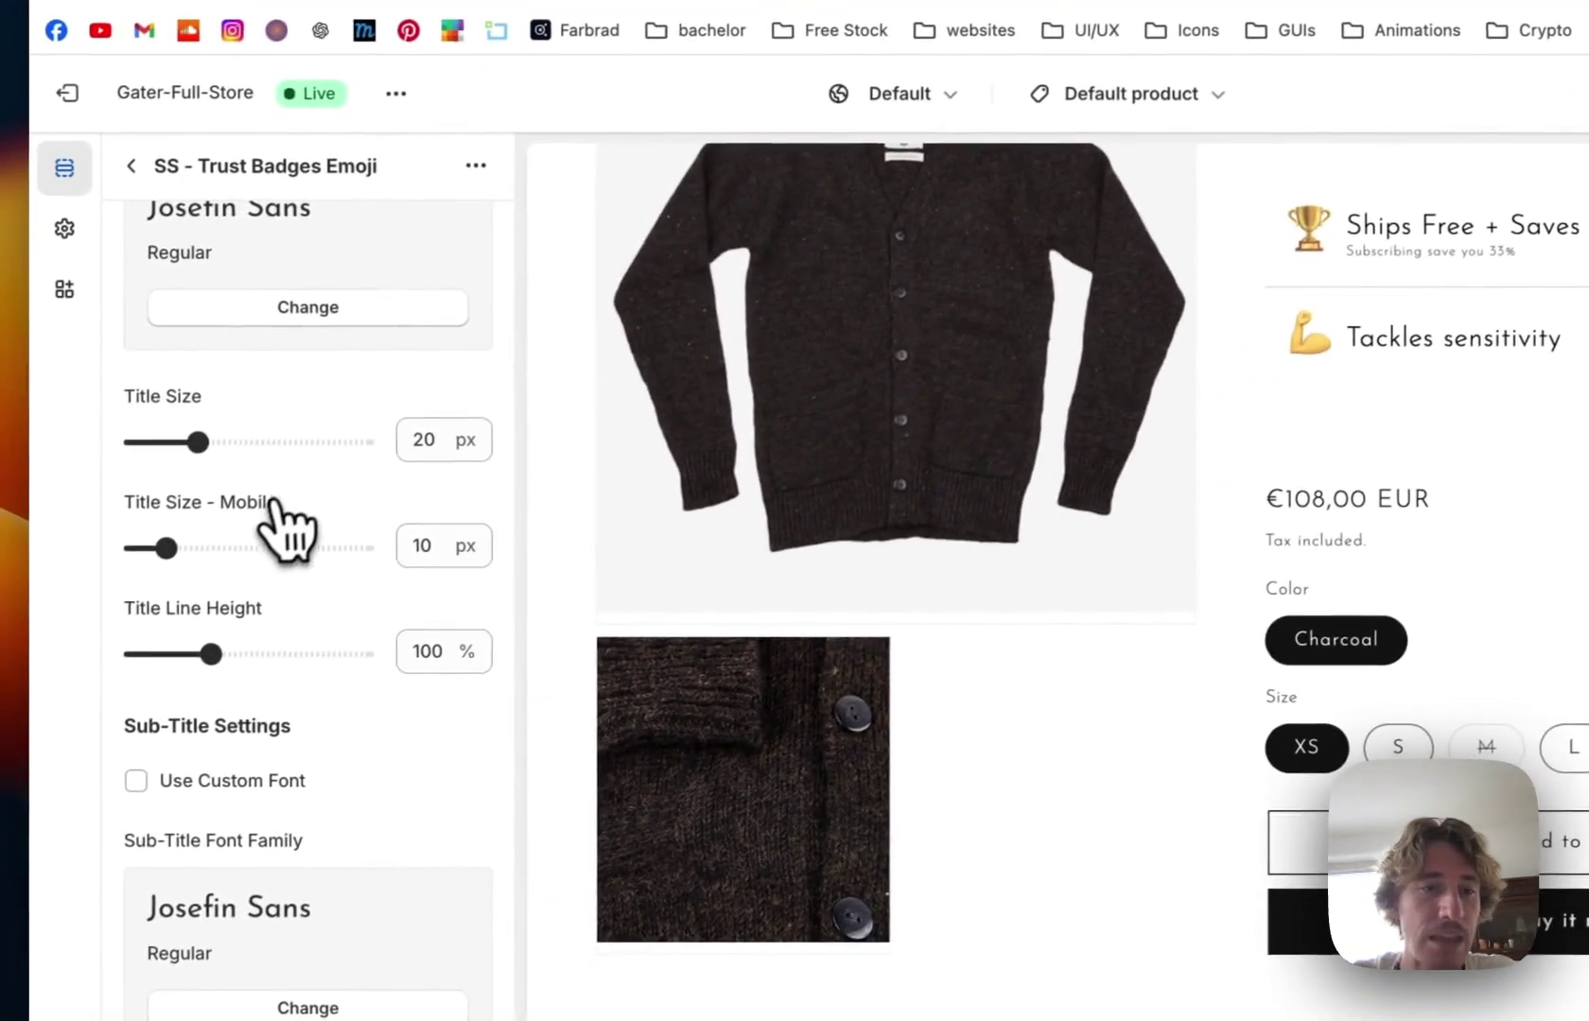
{"action": "scroll", "coordinate": [286, 530], "scroll_direction": "down", "scroll_amount": 10}
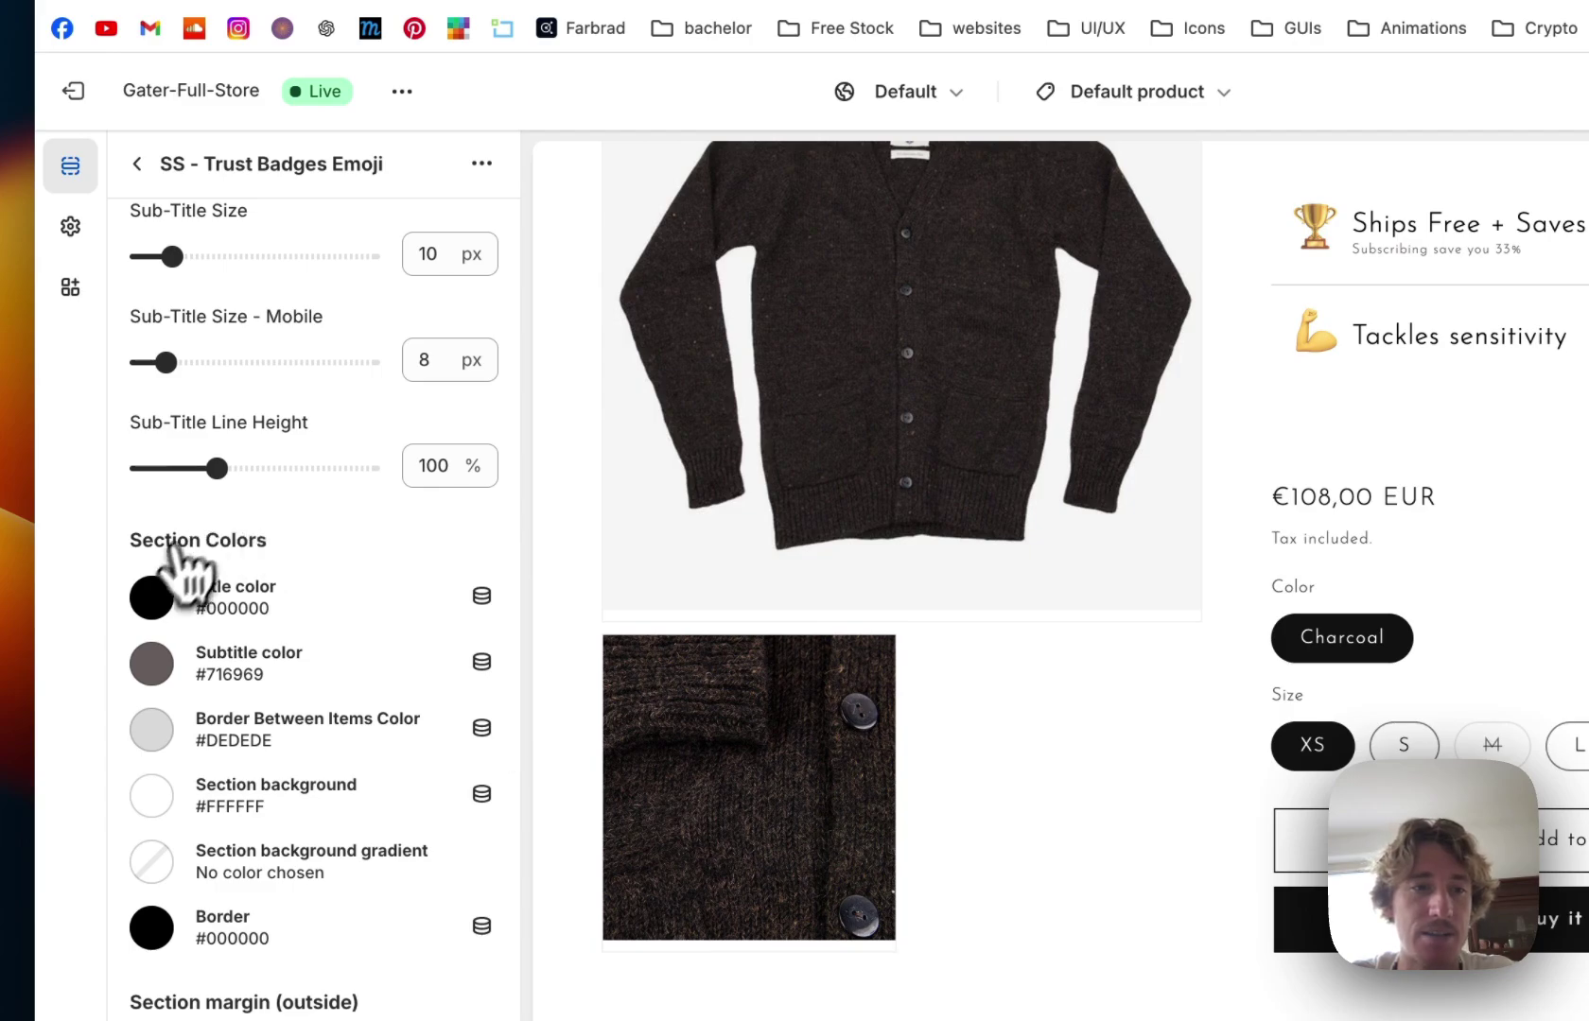
- Set the badge title colour to the green swatch #08713E and save
{"action": "left_click", "coordinate": [152, 597]}
{"action": "scroll", "coordinate": [284, 544], "scroll_direction": "down", "scroll_amount": 1}
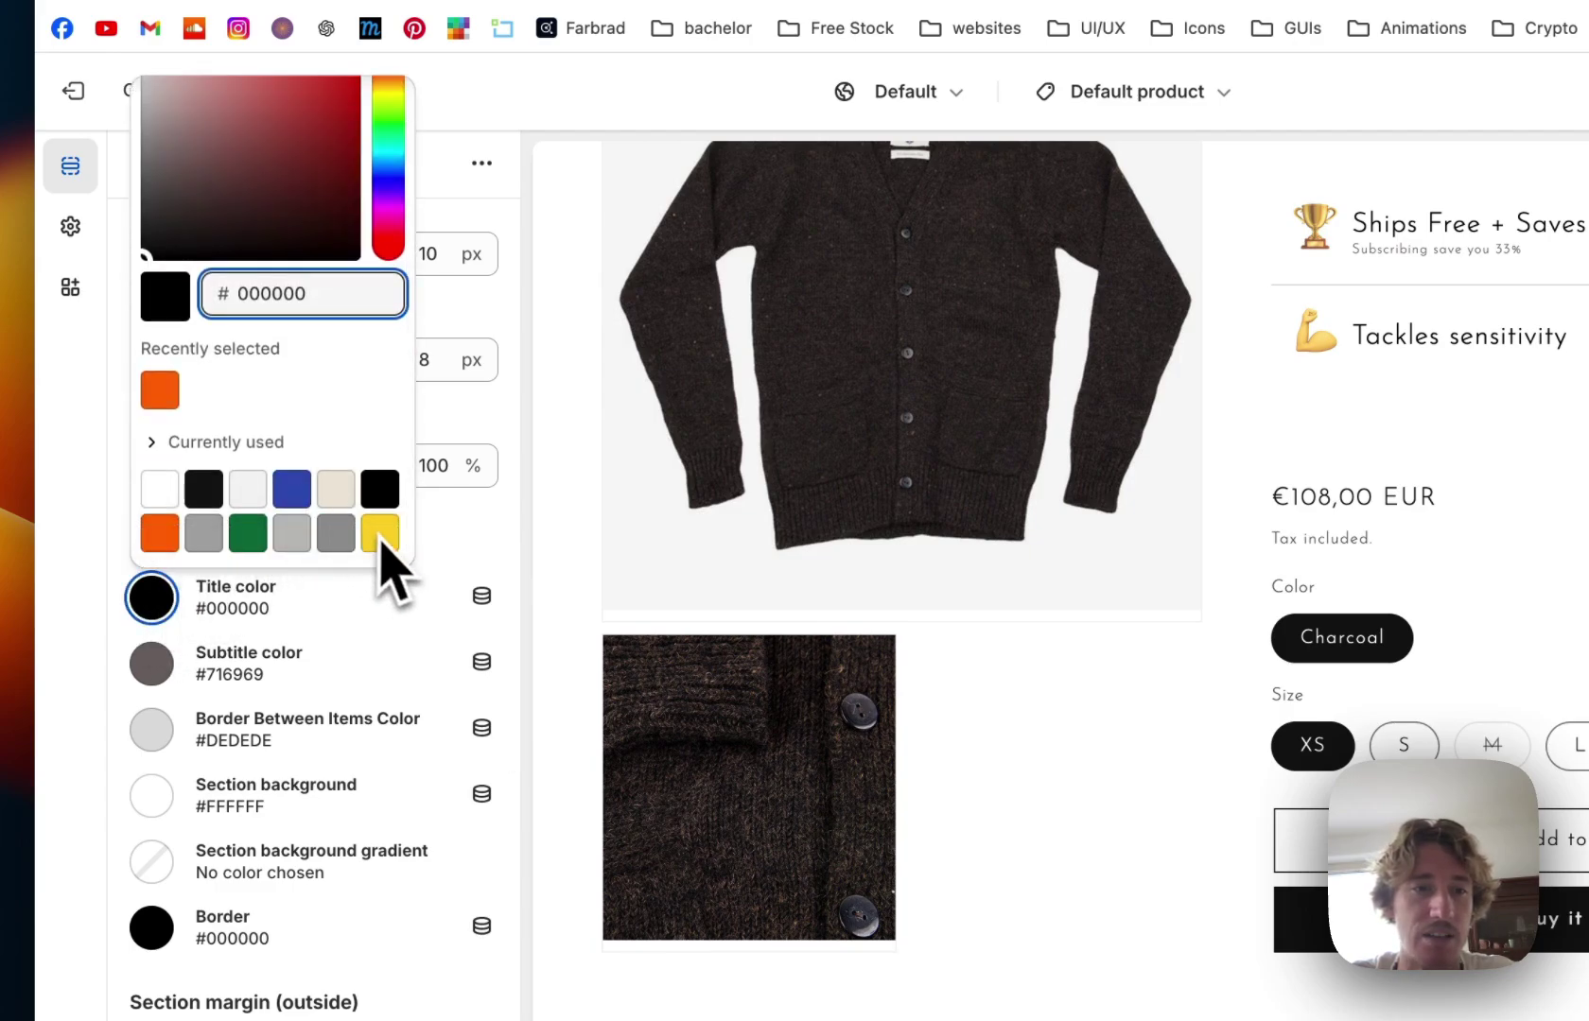
{"action": "left_click", "coordinate": [247, 532]}
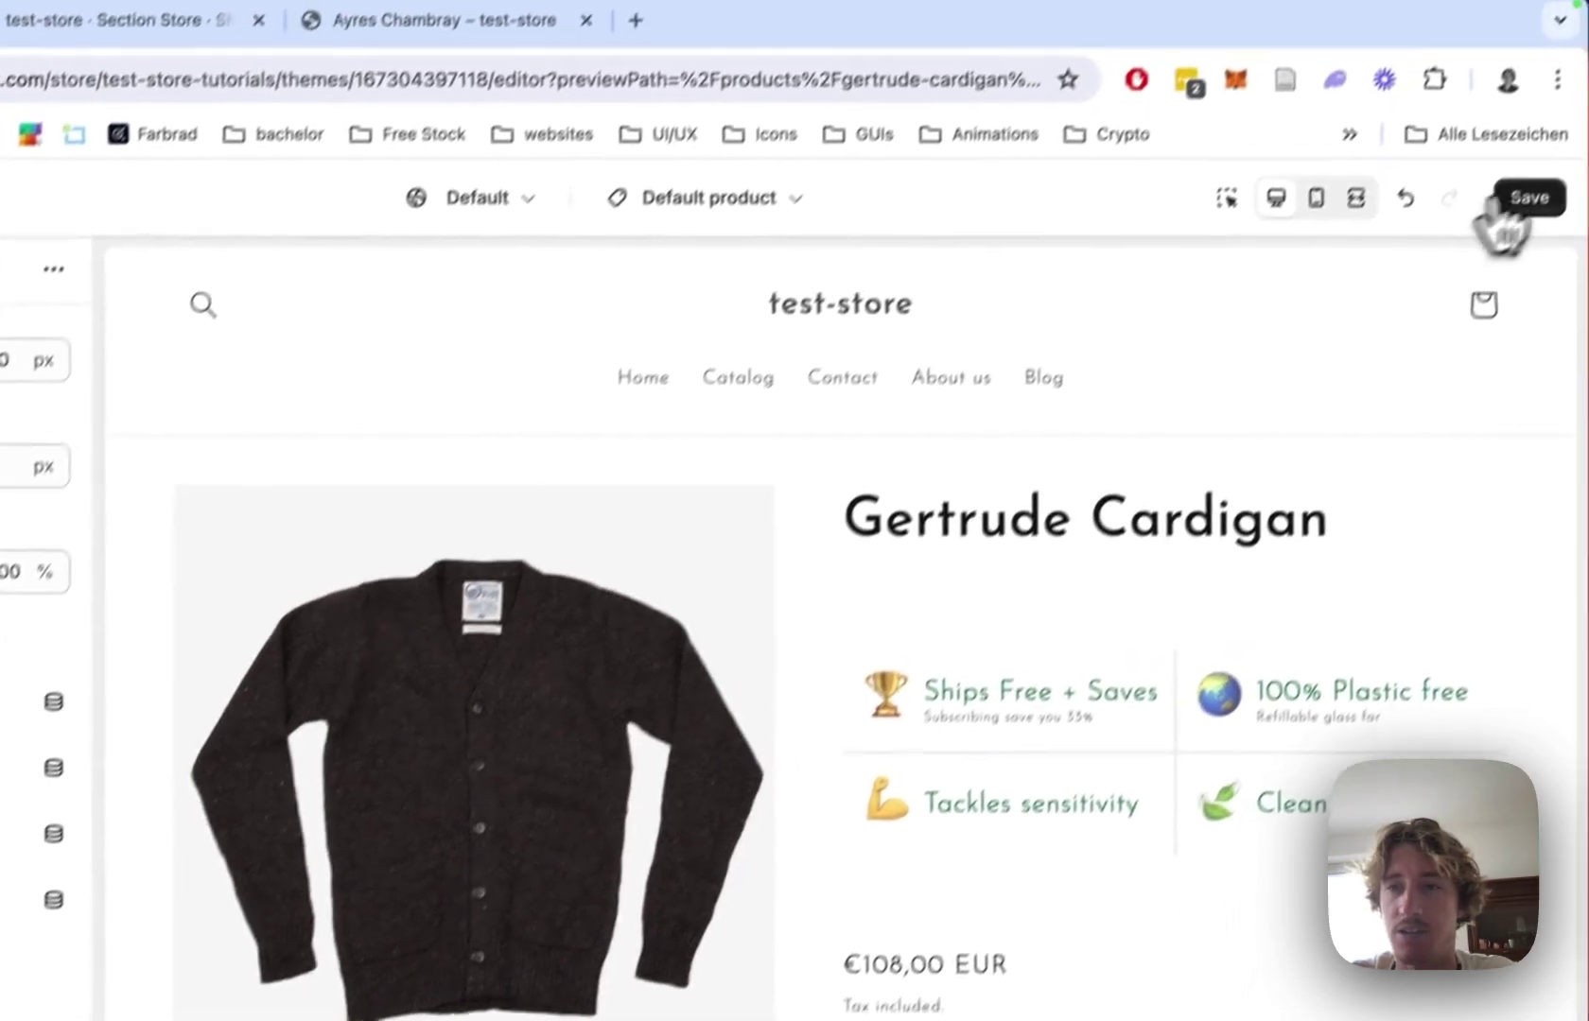
{"action": "left_click", "coordinate": [1583, 97]}
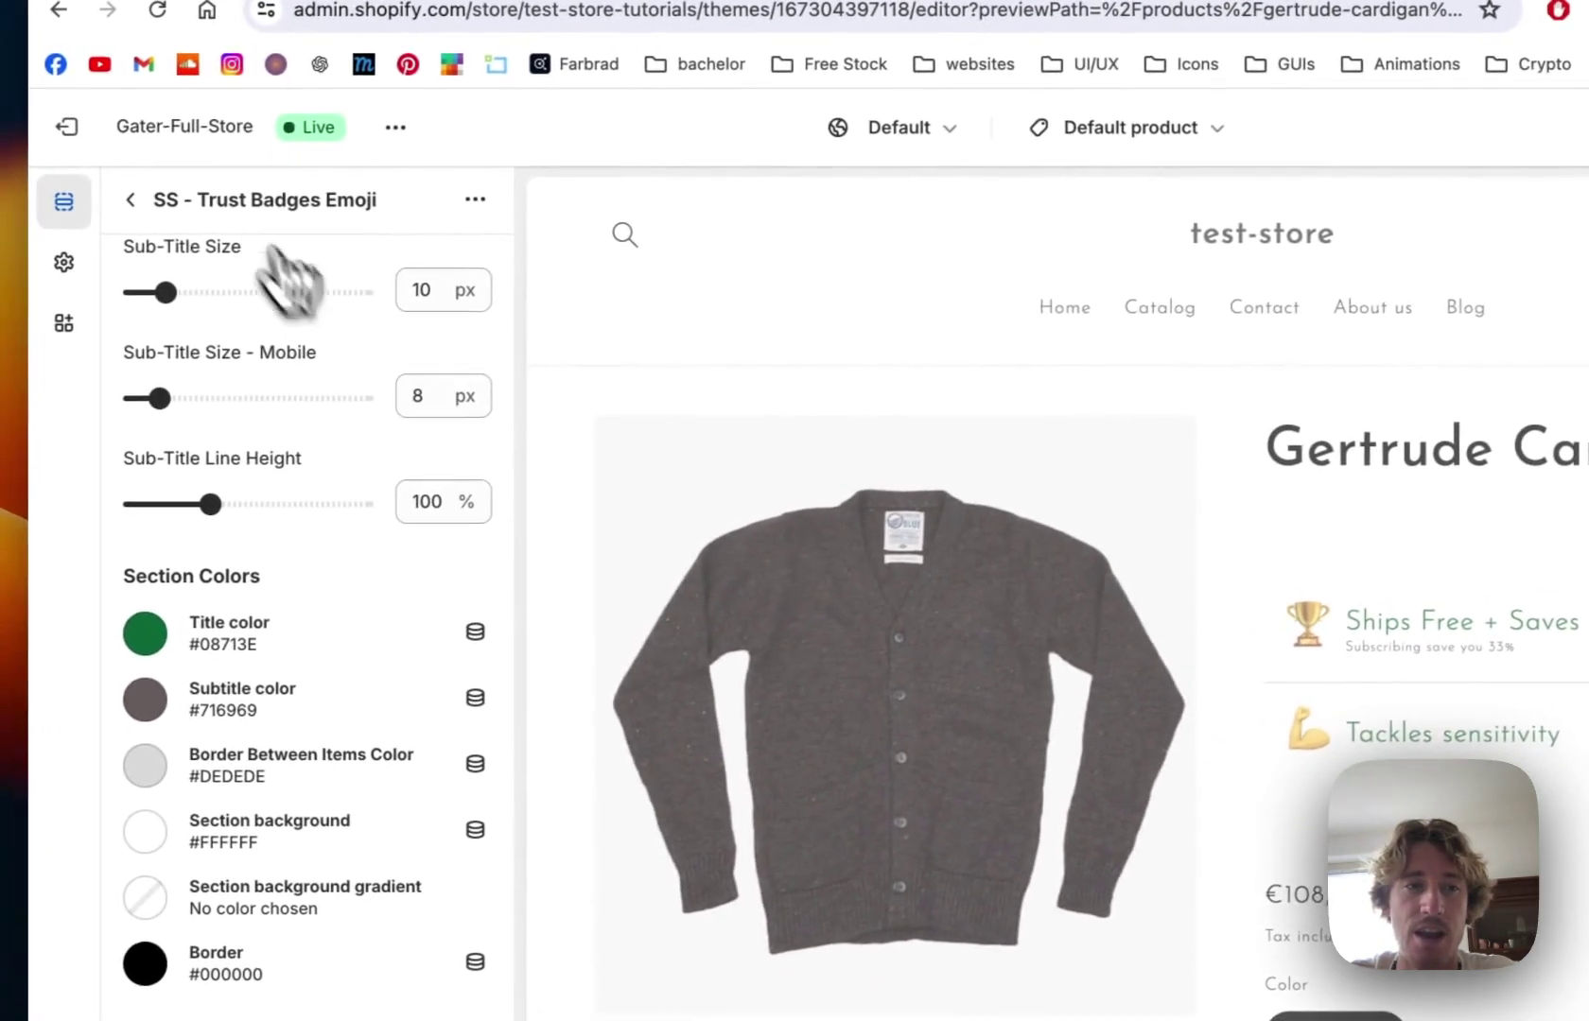
{"action": "left_click", "coordinate": [138, 199]}
{"action": "scroll", "coordinate": [389, 827], "scroll_direction": "down", "scroll_amount": 3}
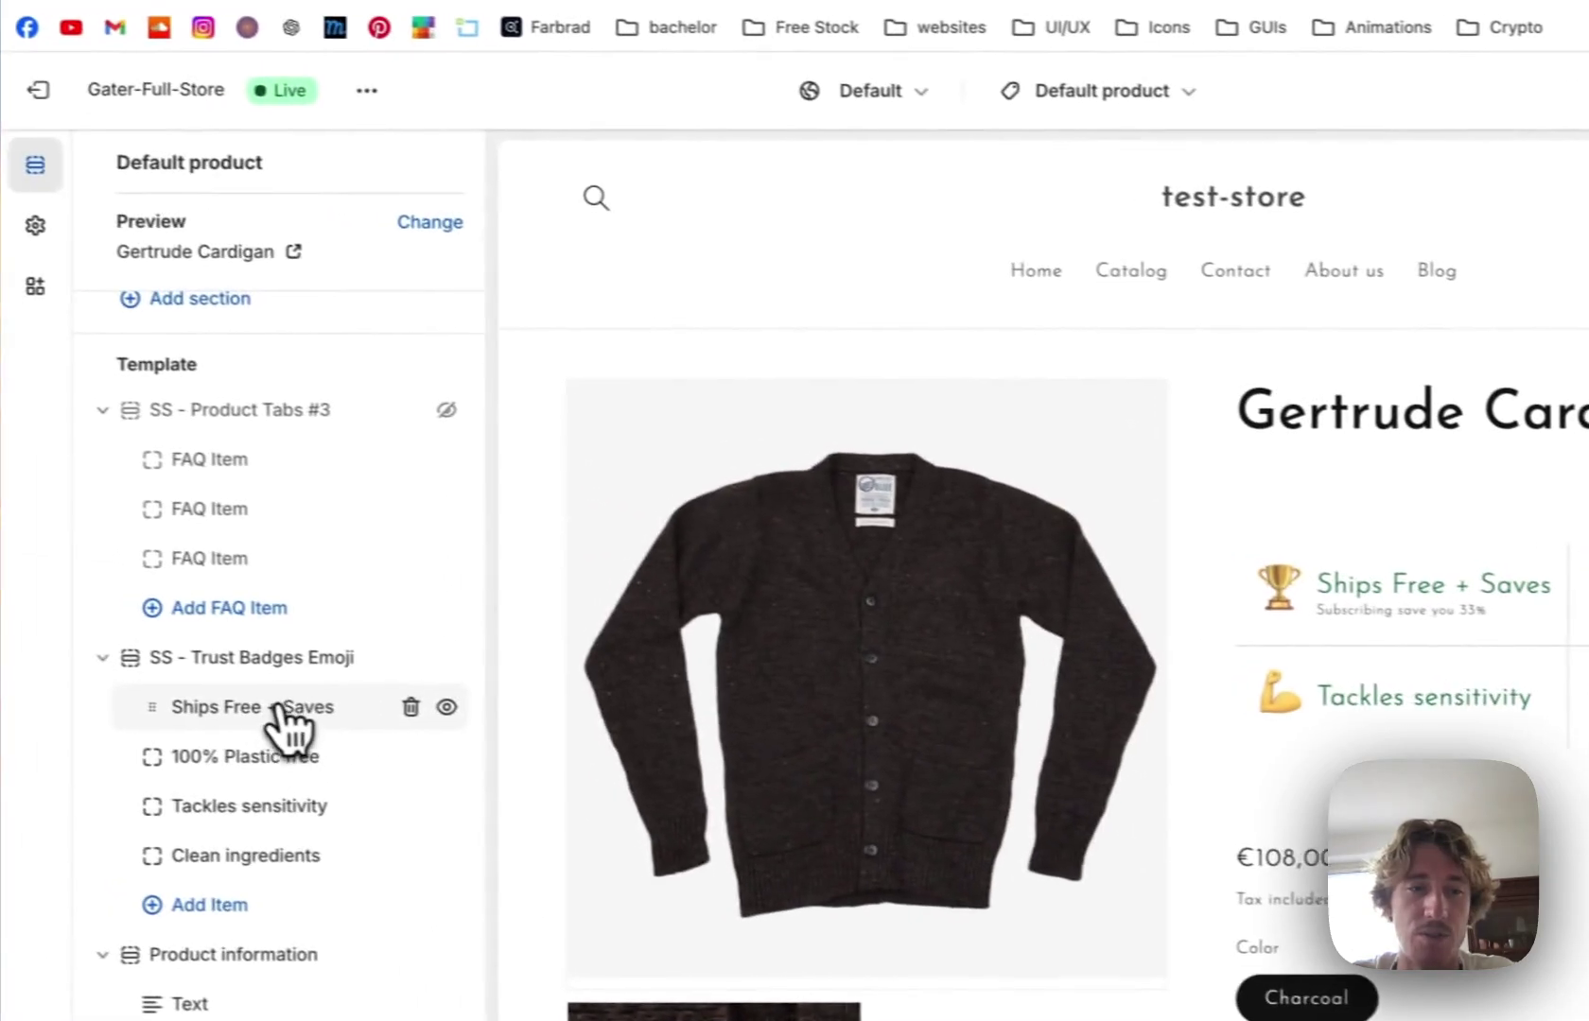
- Open the Ships Free + Saves badge, inspect its Icon/emoji source options, and edit its text
{"action": "left_click", "coordinate": [282, 709]}
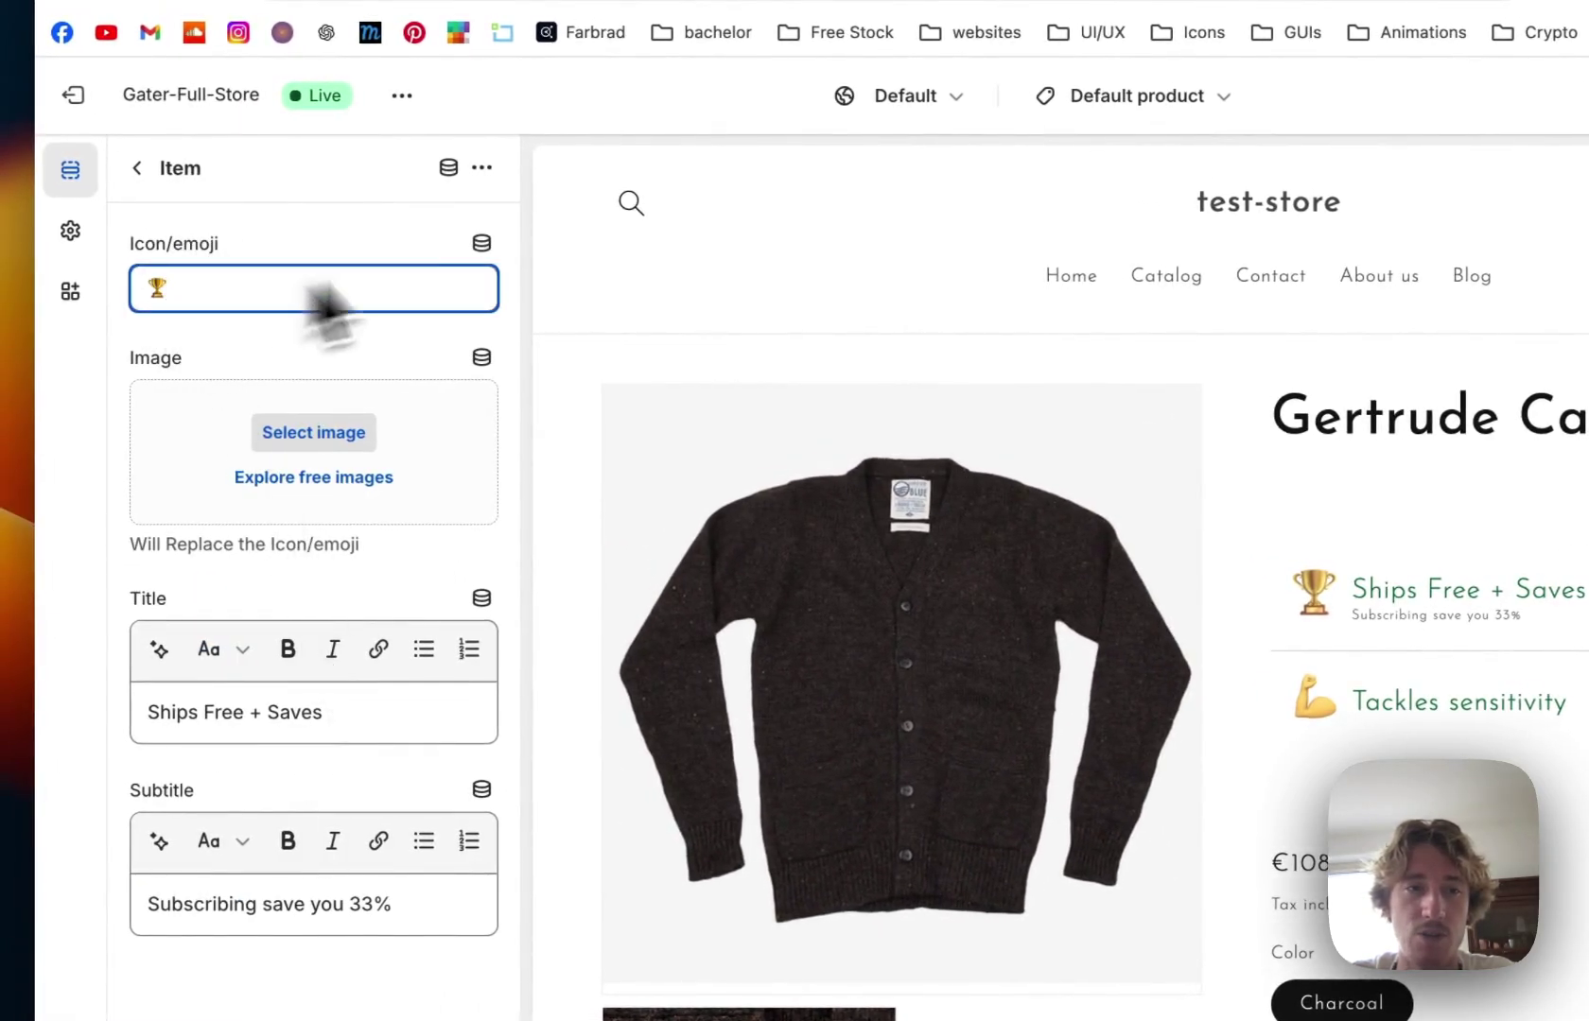
{"action": "left_click", "coordinate": [481, 250]}
{"action": "left_click", "coordinate": [361, 224]}
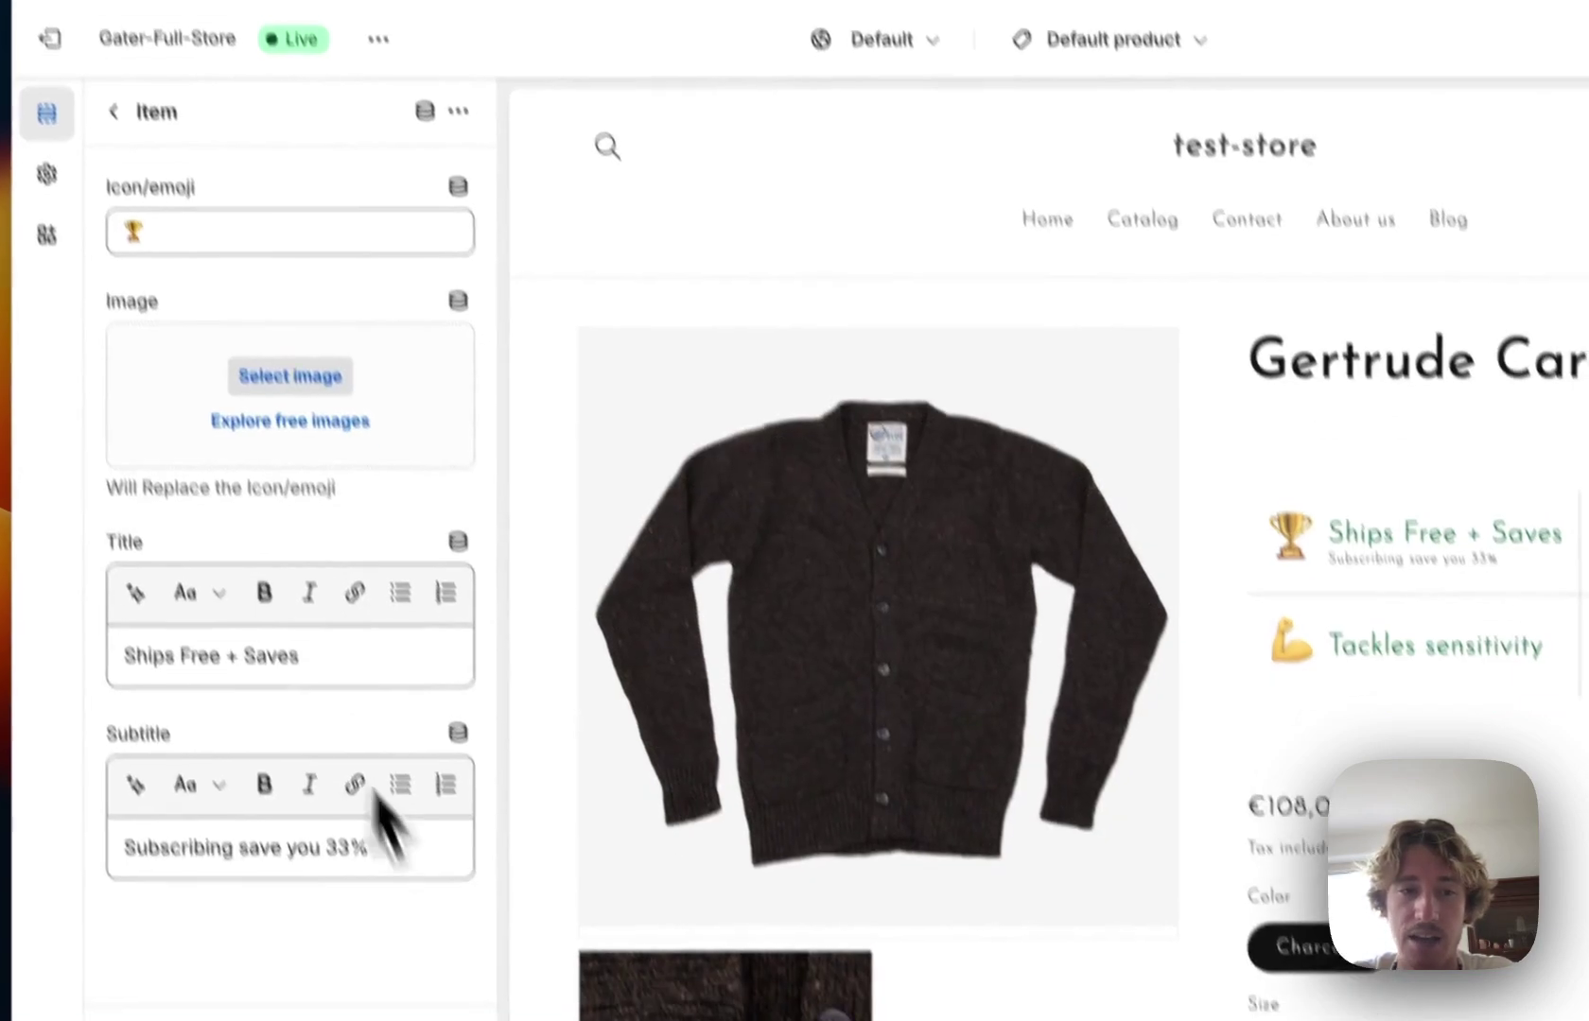
{"action": "left_click", "coordinate": [443, 908]}
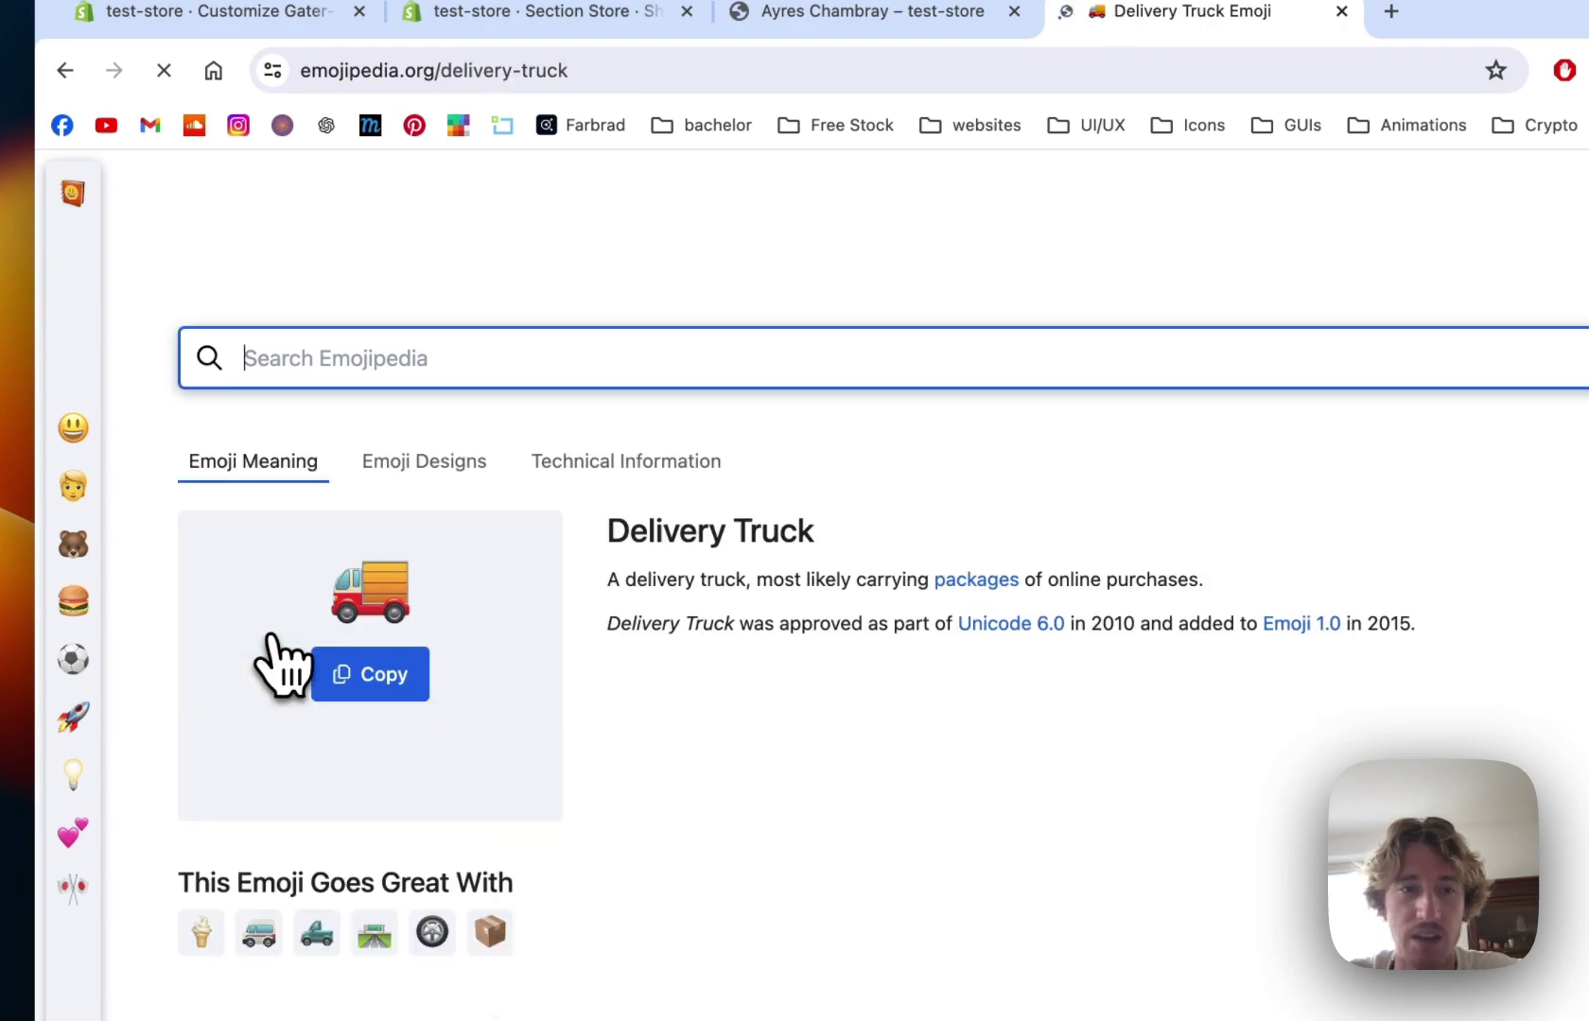
- Copy Emojipedia's delivery truck emoji for the Ships Free badge, then open the Clean ingredients badge
{"action": "left_click", "coordinate": [369, 674]}
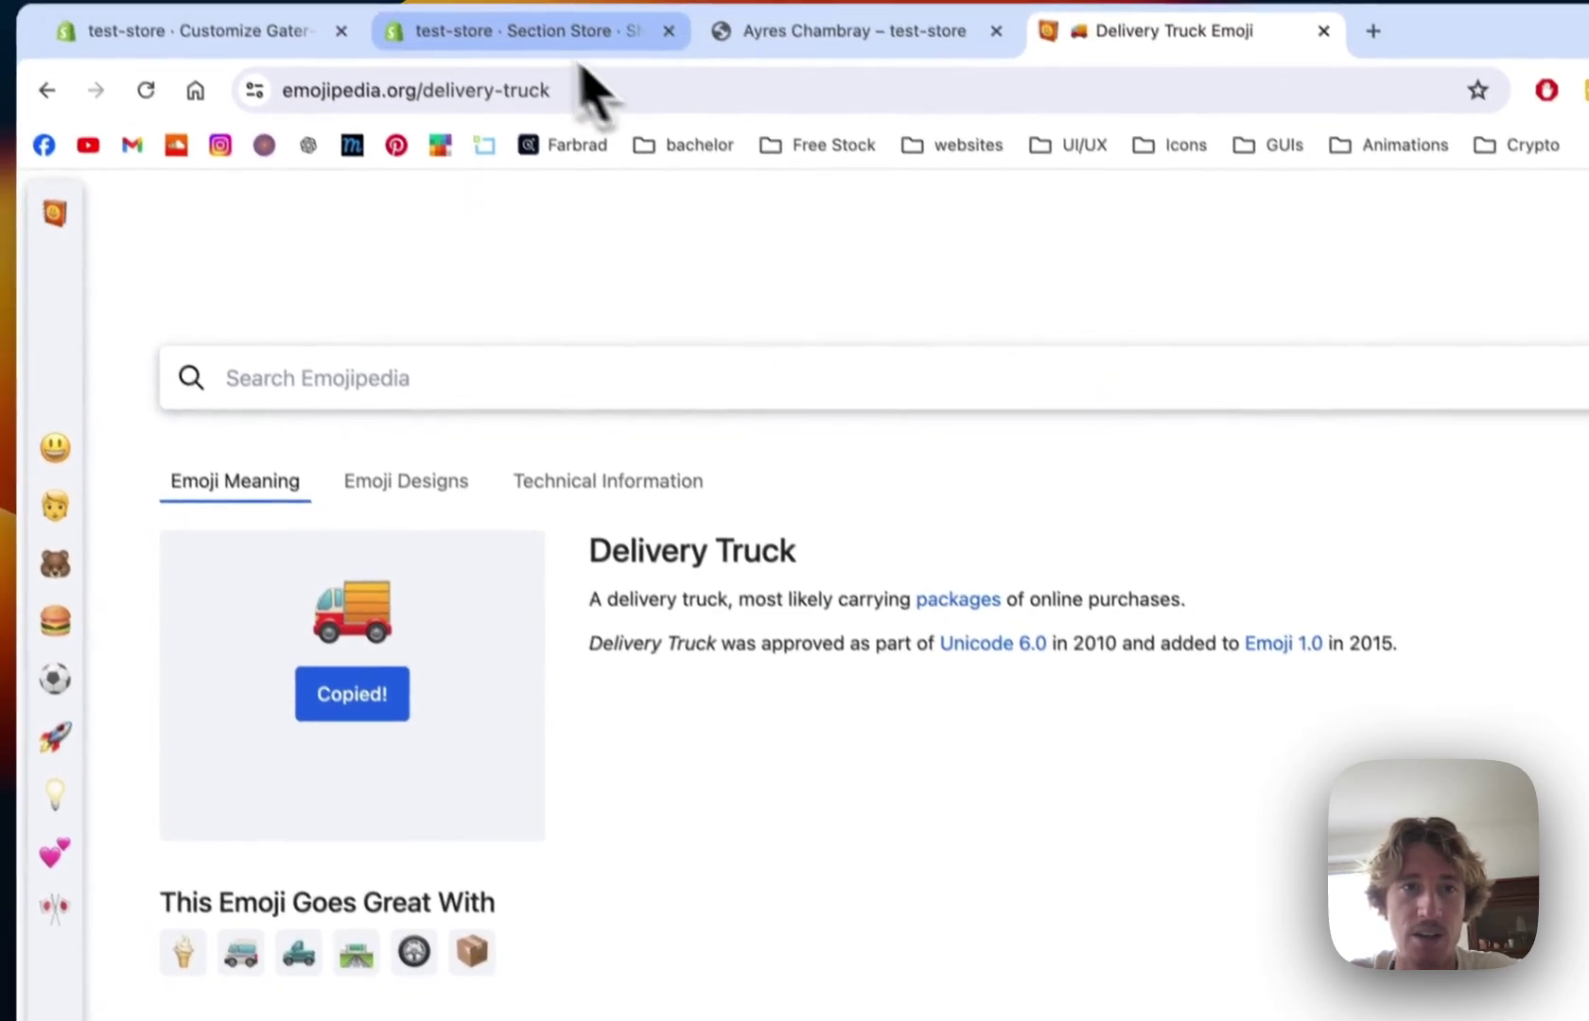
{"action": "left_click", "coordinate": [586, 71]}
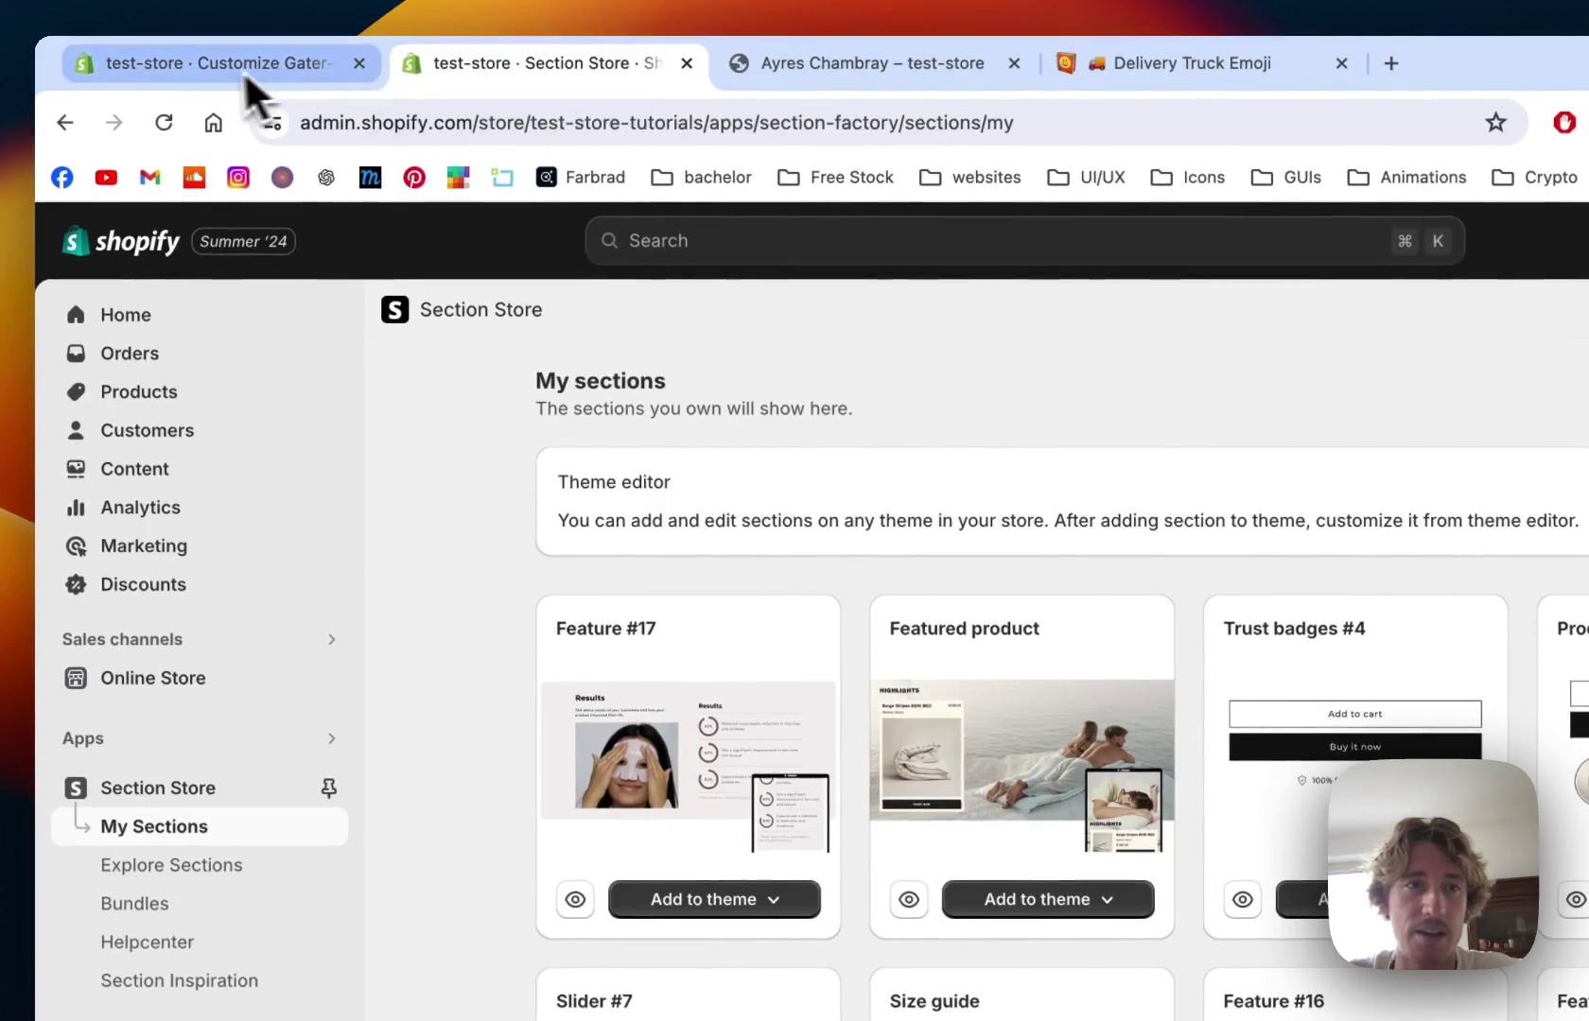
{"action": "left_click", "coordinate": [246, 76]}
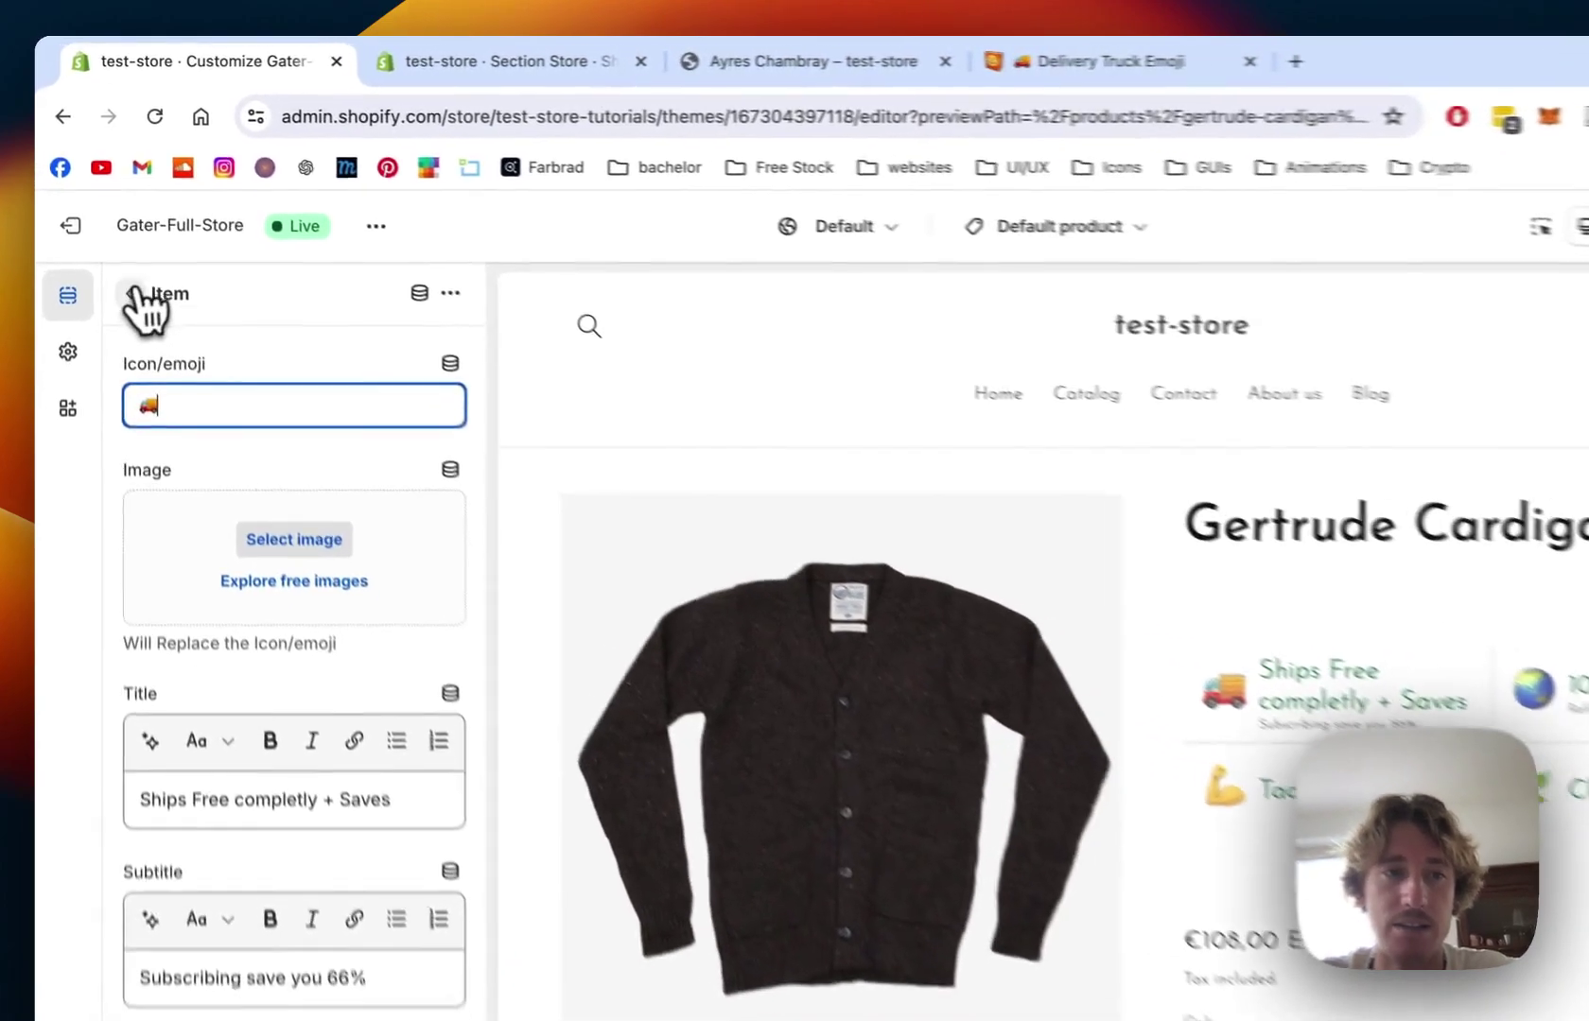
{"action": "left_click", "coordinate": [113, 247]}
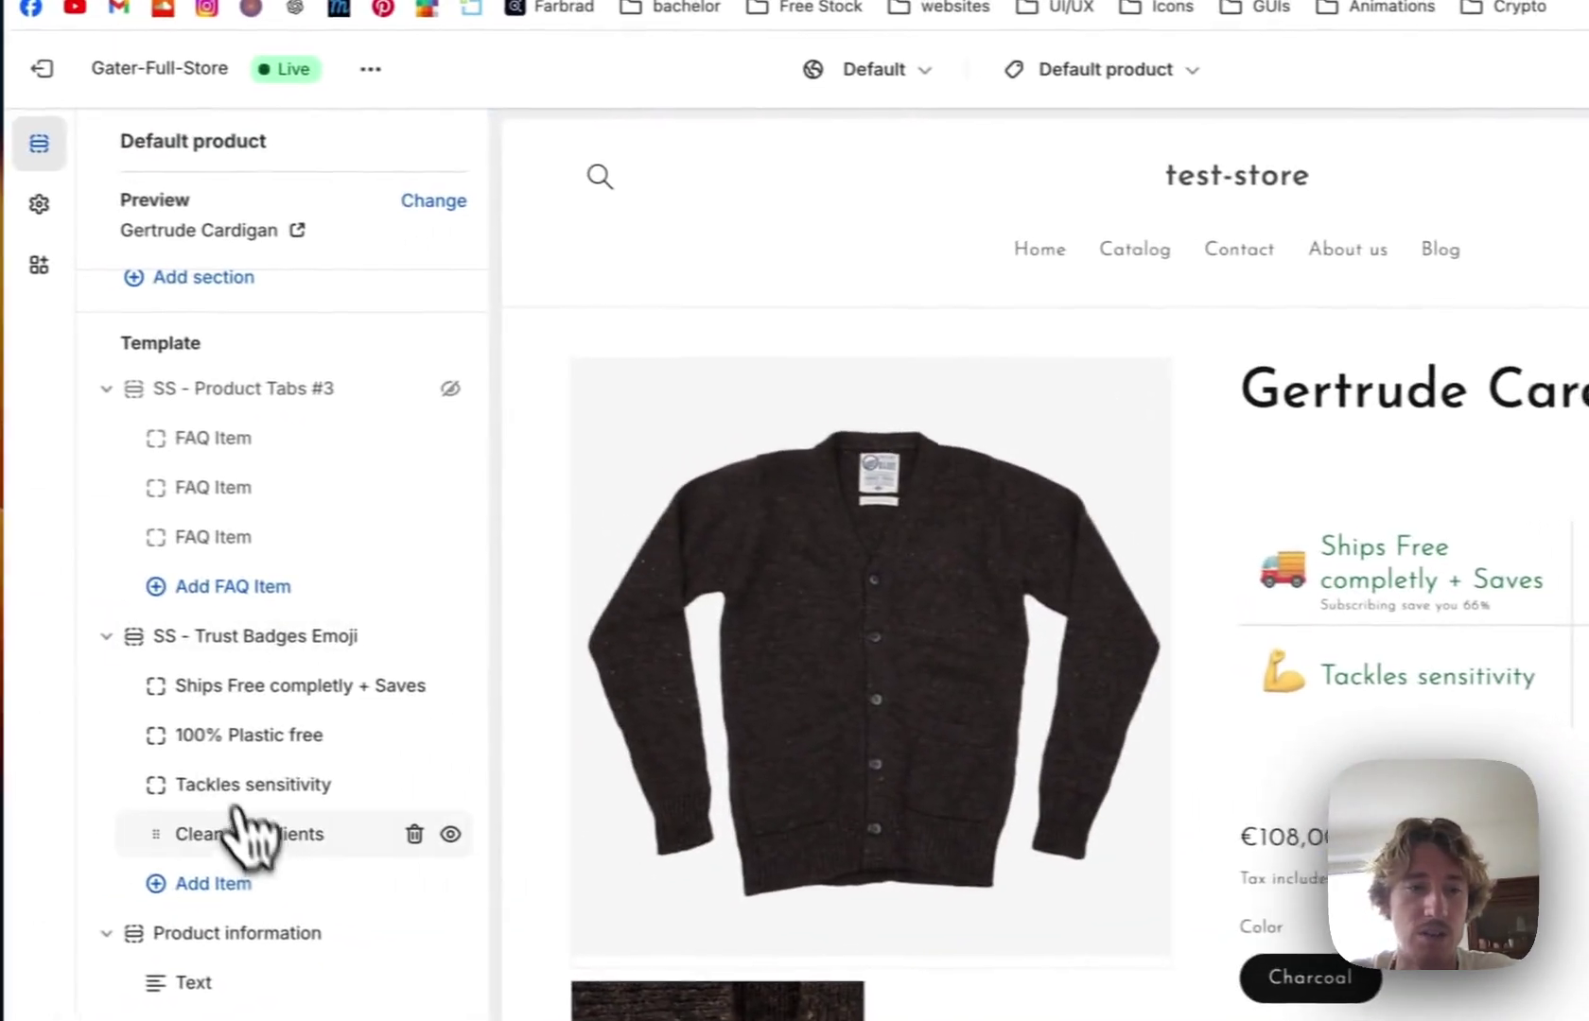
{"action": "left_click", "coordinate": [251, 836]}
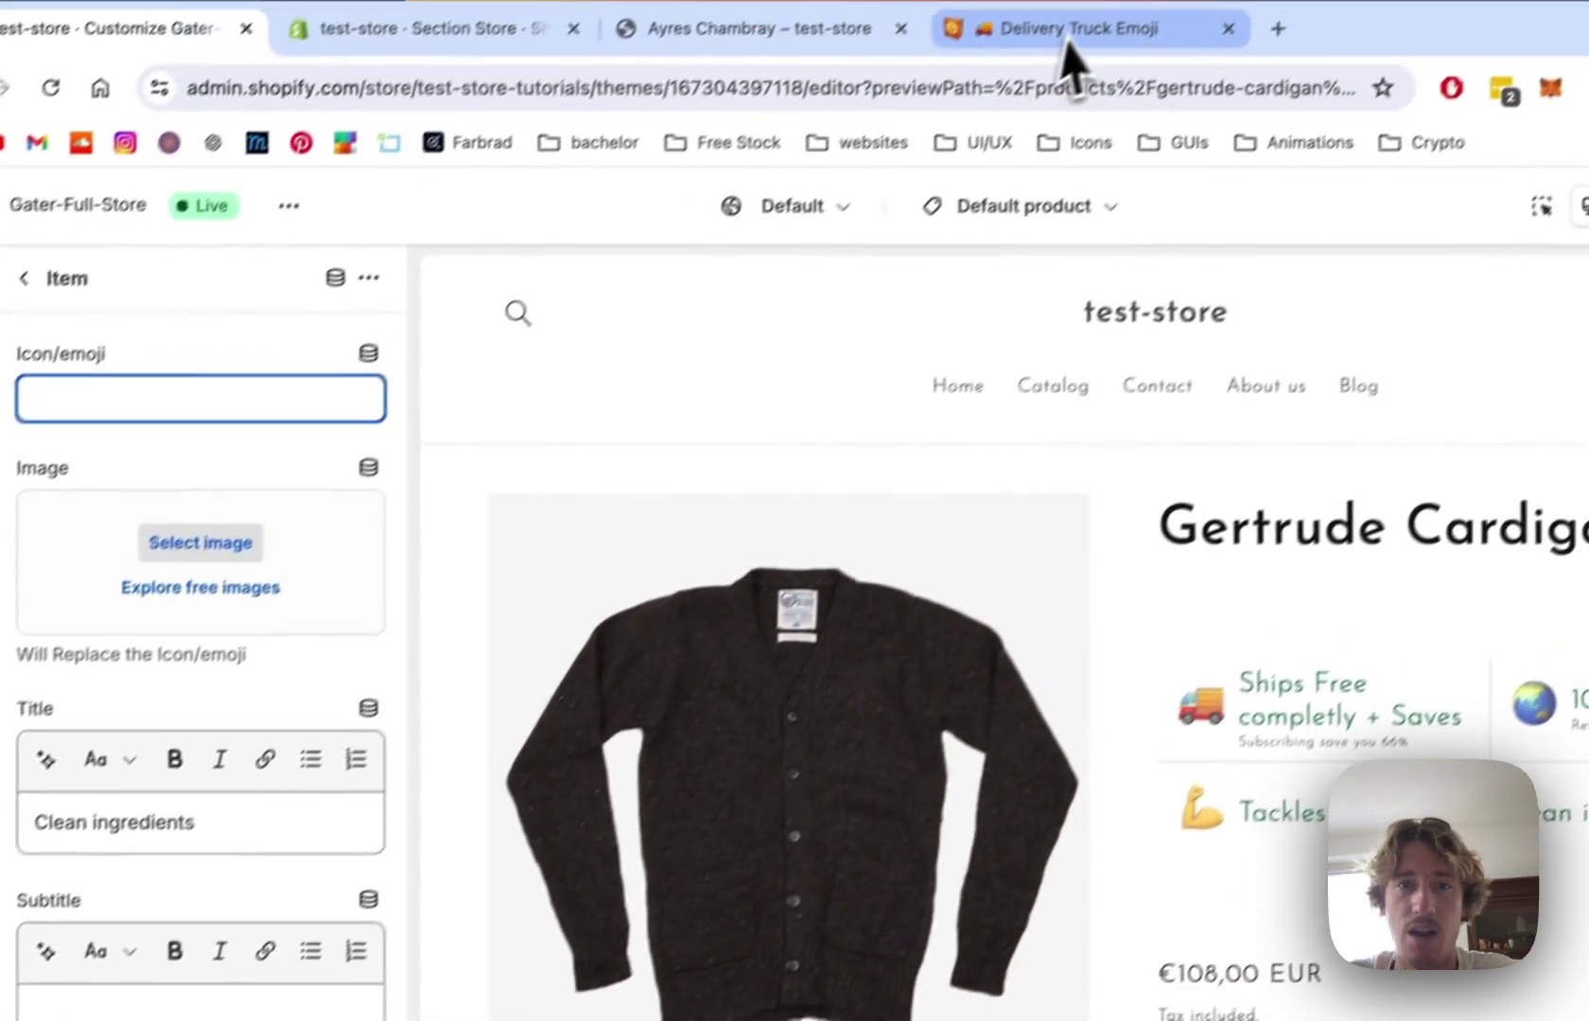
- Search Emojipedia for 'clean', paste the Bathtub emoji as the Clean ingredients icon, and save
{"action": "left_click", "coordinate": [1064, 66]}
{"action": "left_click", "coordinate": [381, 425]}
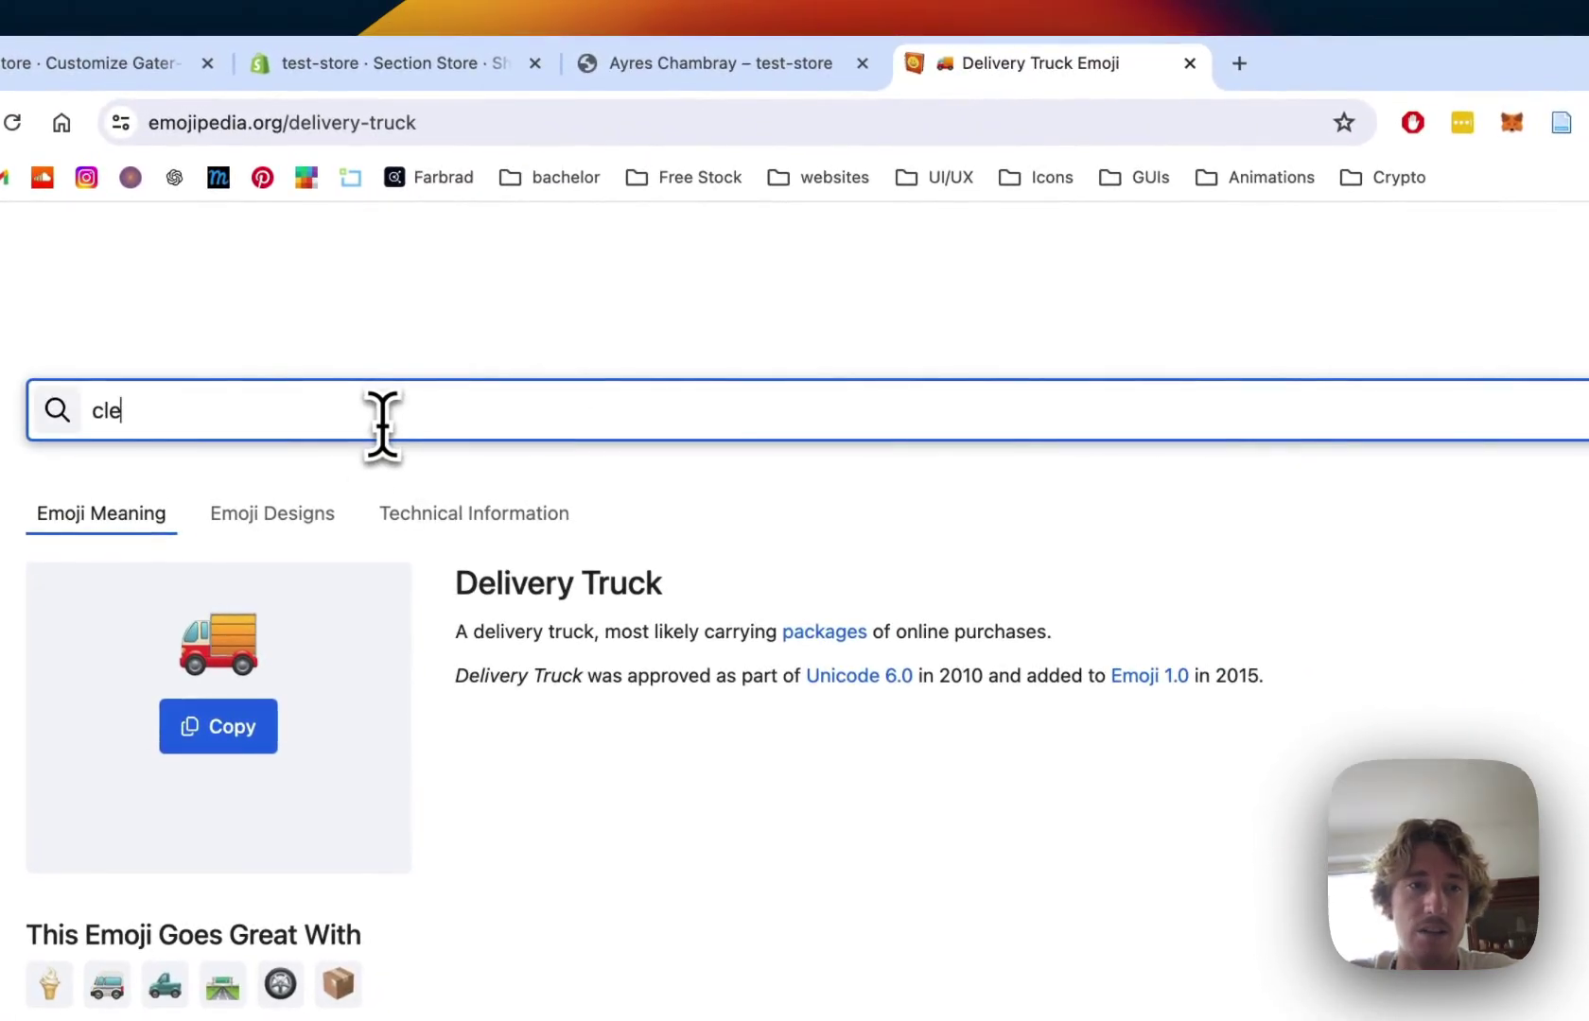
{"action": "key", "text": "Return"}
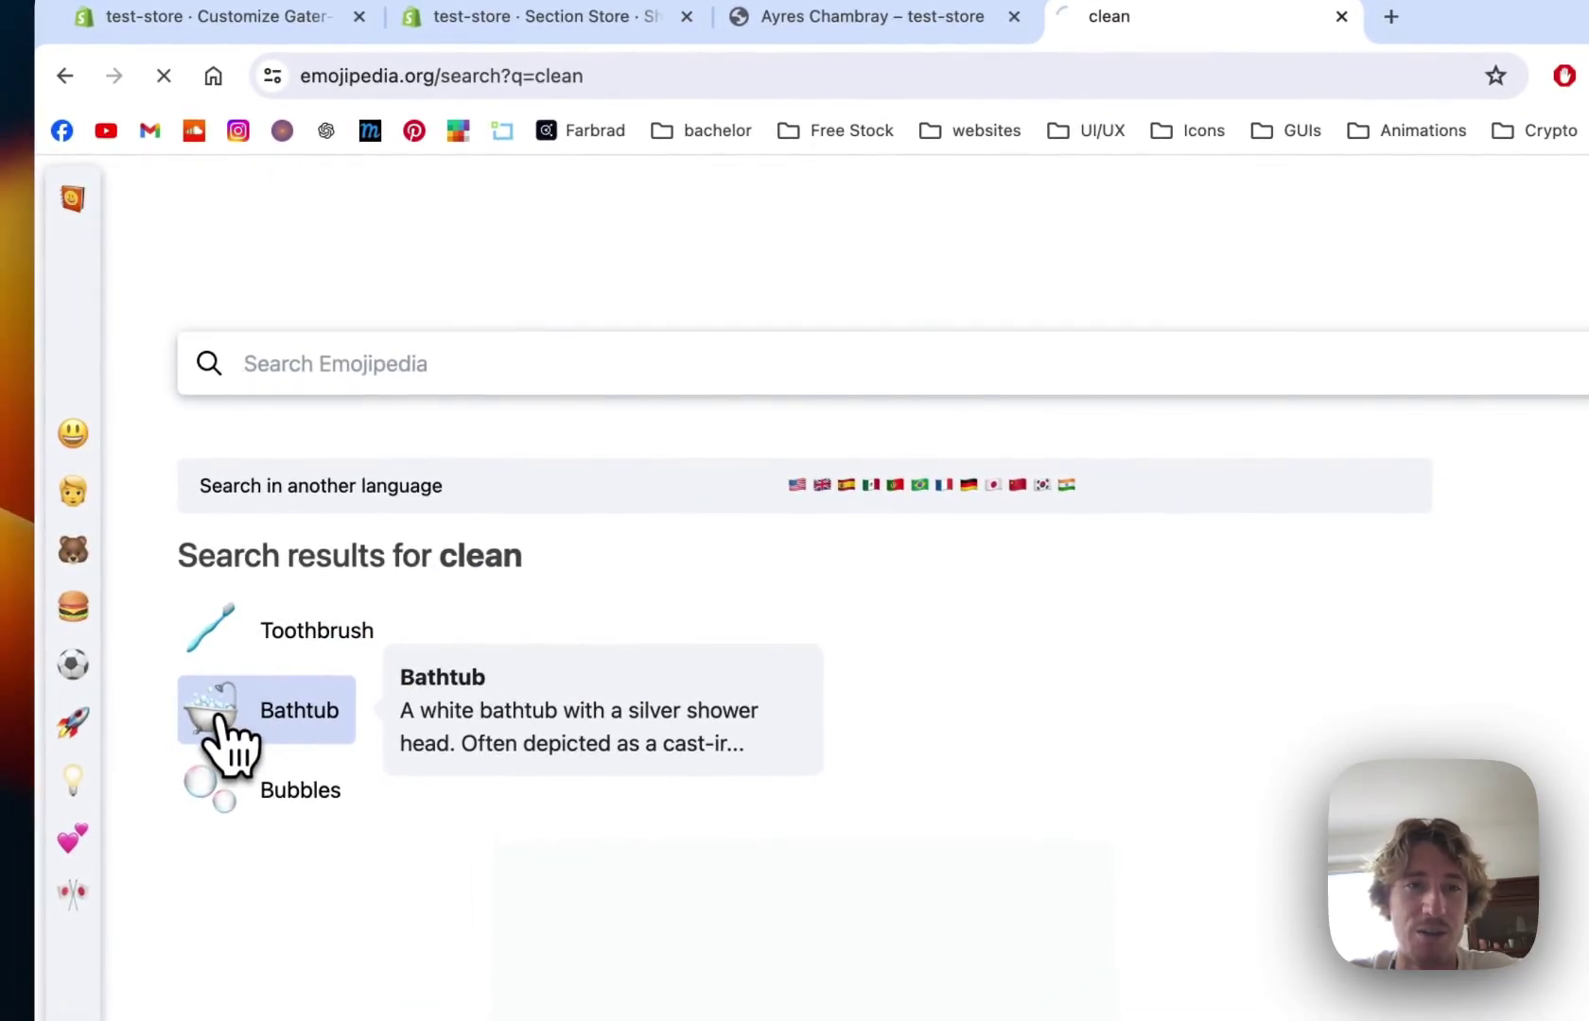
{"action": "left_click", "coordinate": [227, 728]}
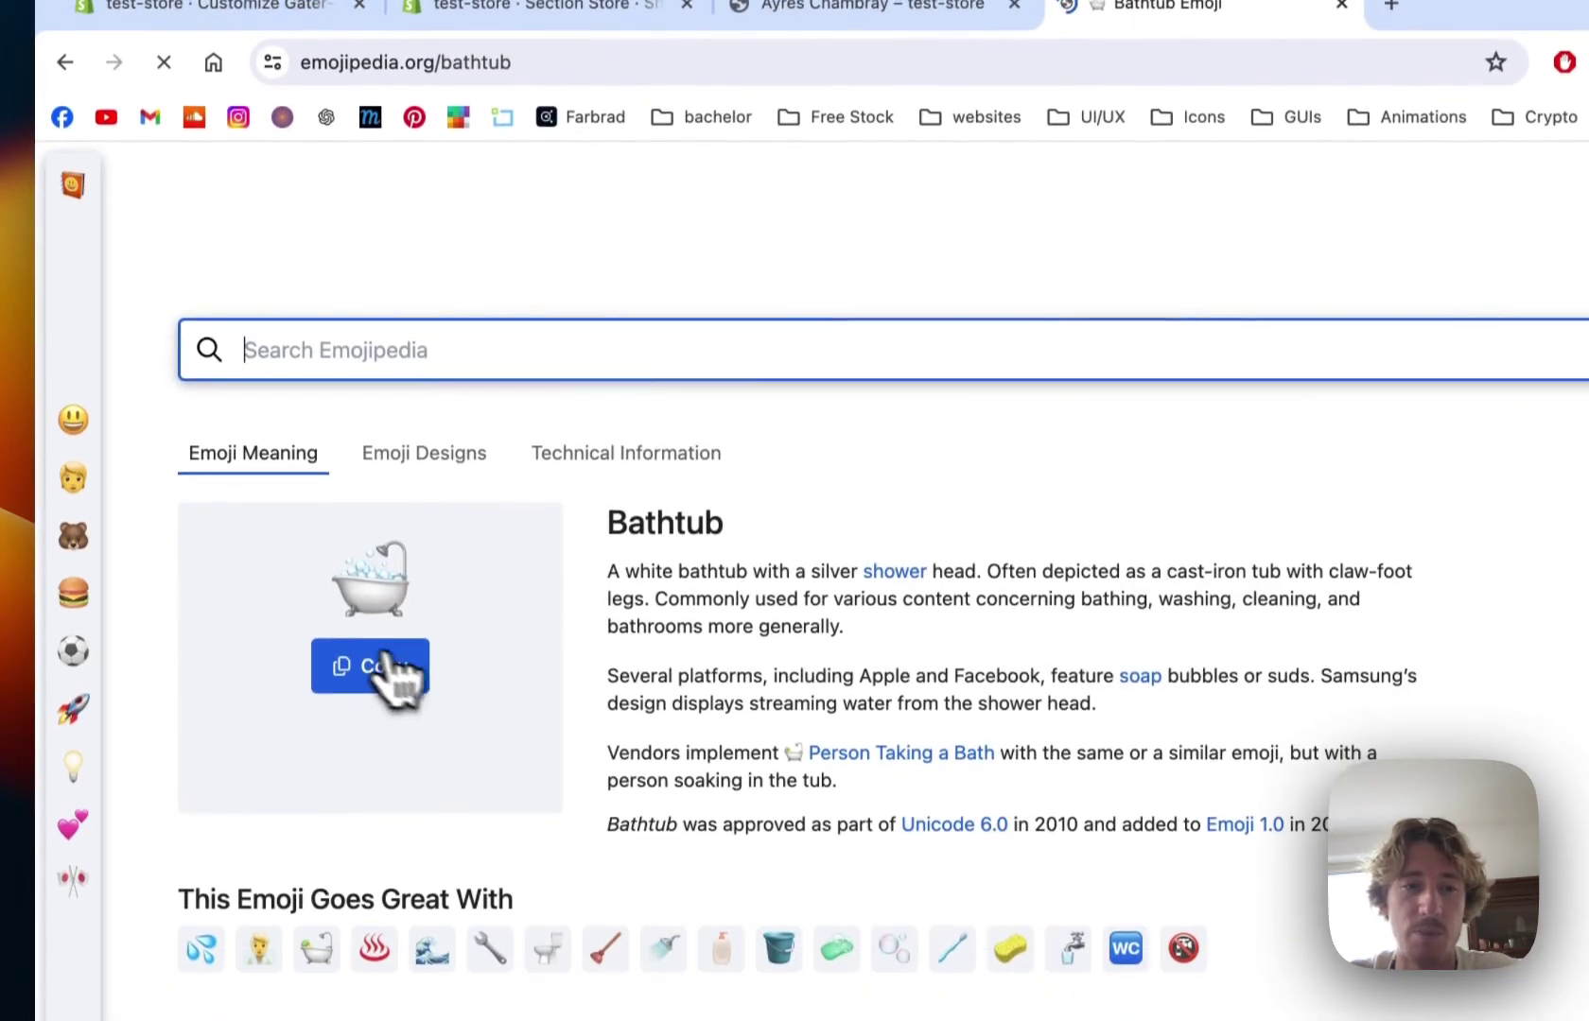
{"action": "left_click", "coordinate": [388, 662]}
{"action": "left_click", "coordinate": [227, 9]}
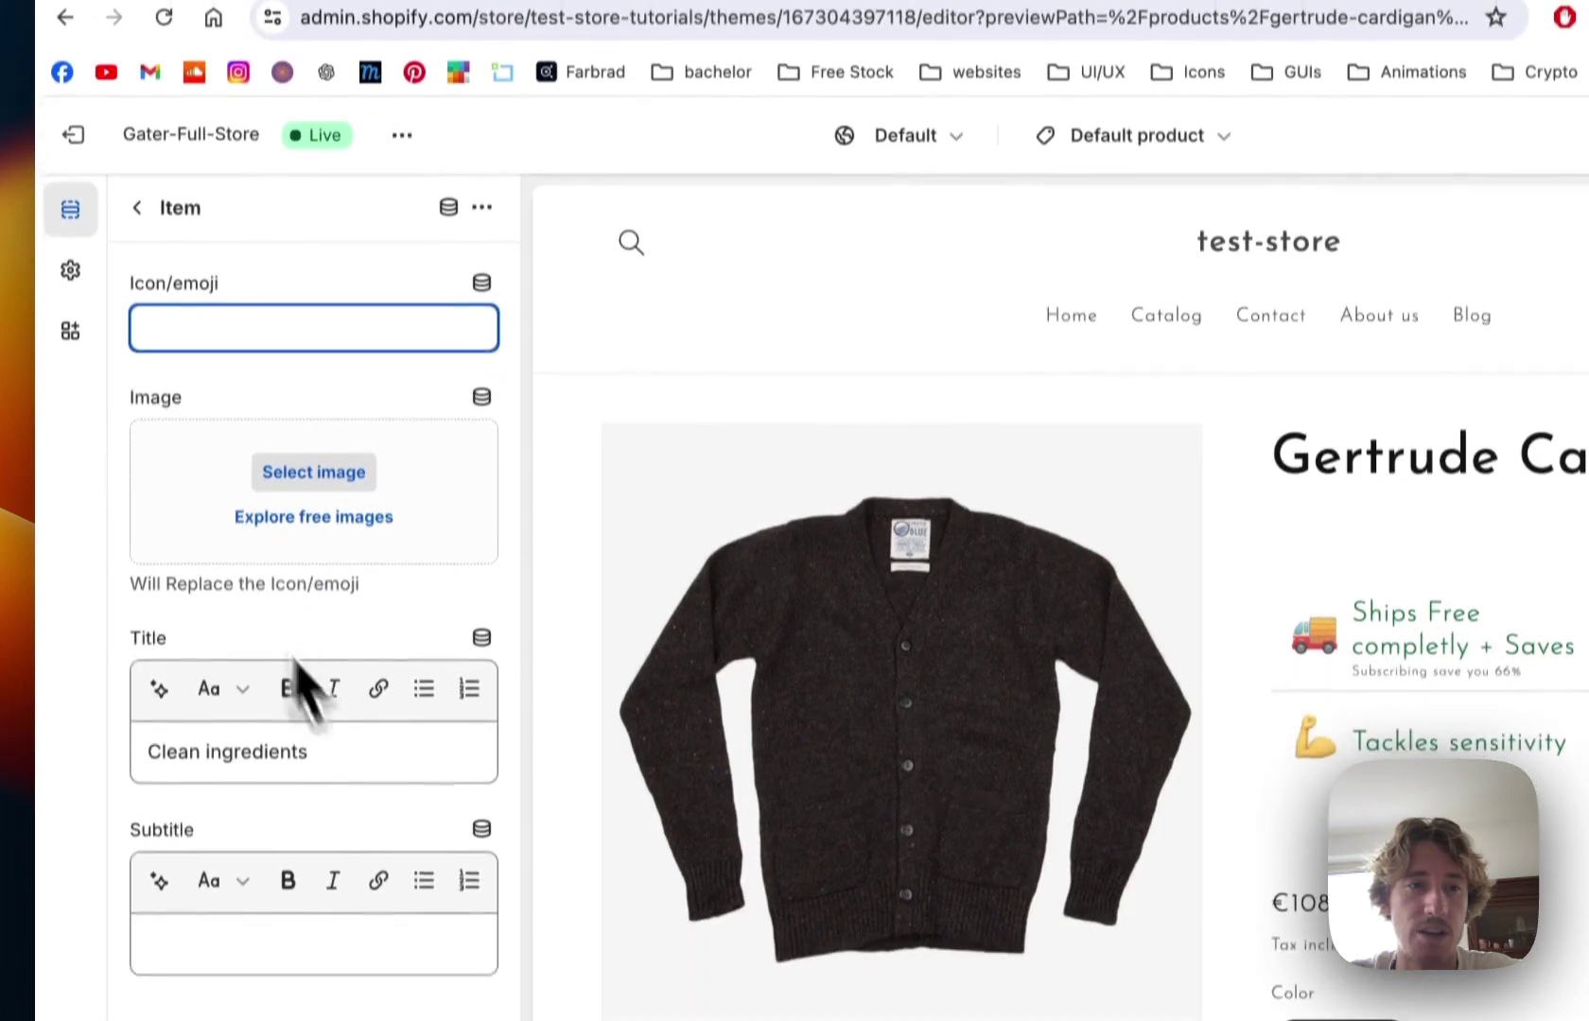
{"action": "type", "text": "🛁"}
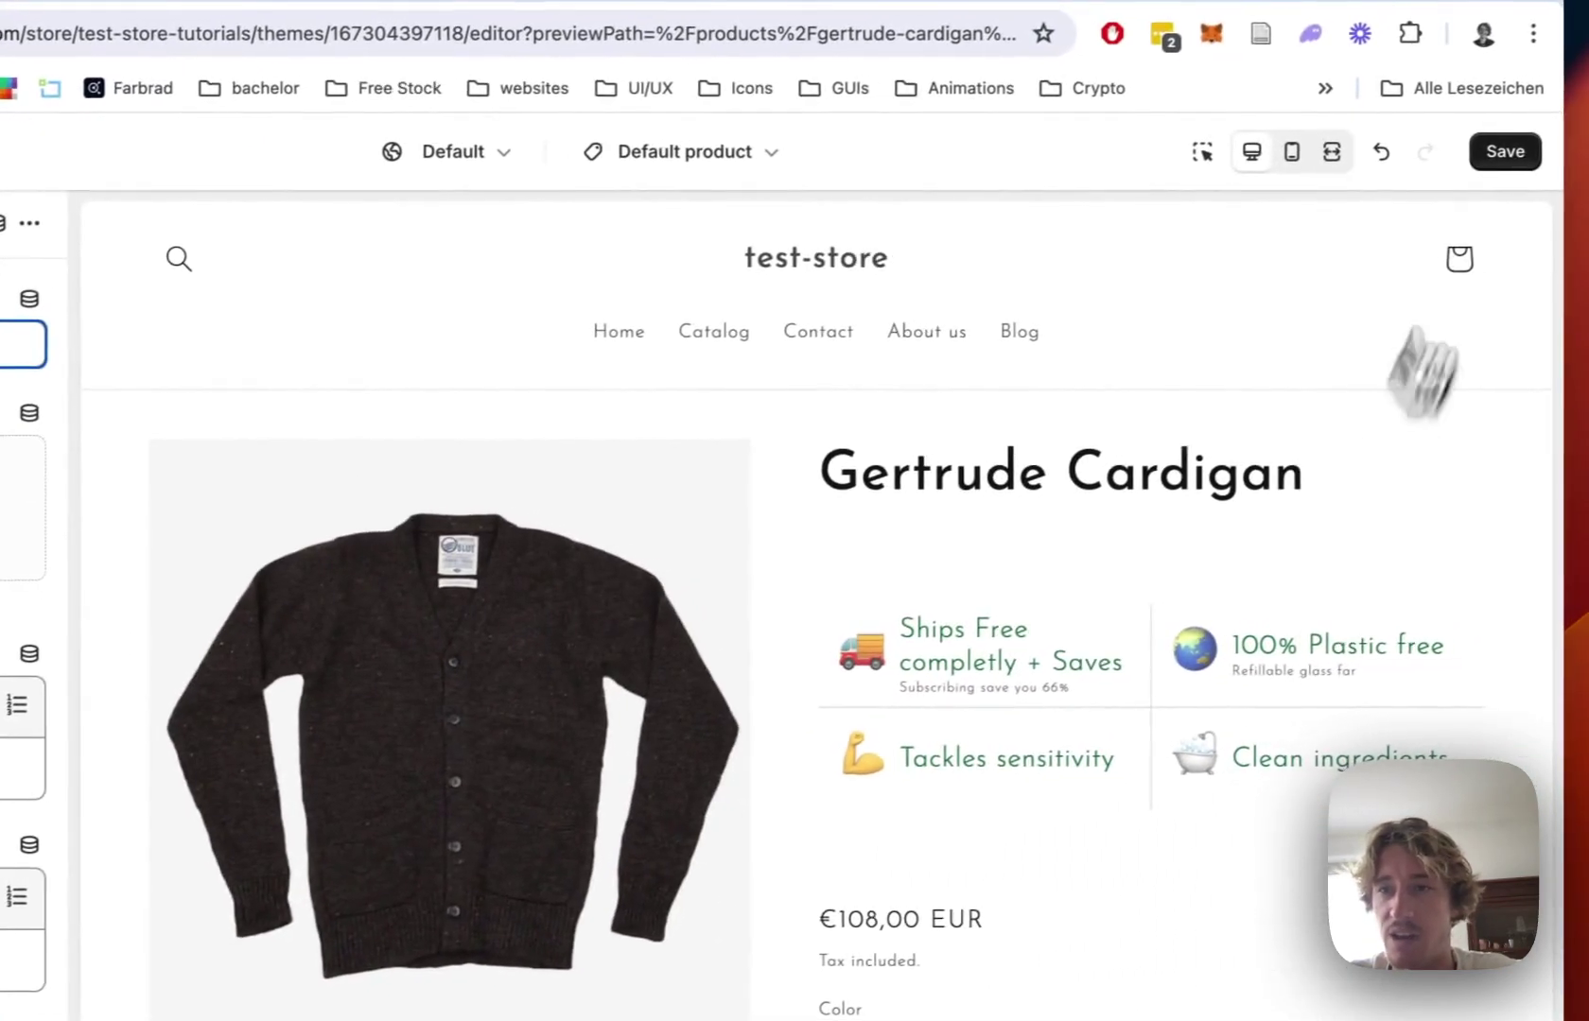
{"action": "left_click", "coordinate": [1505, 151]}
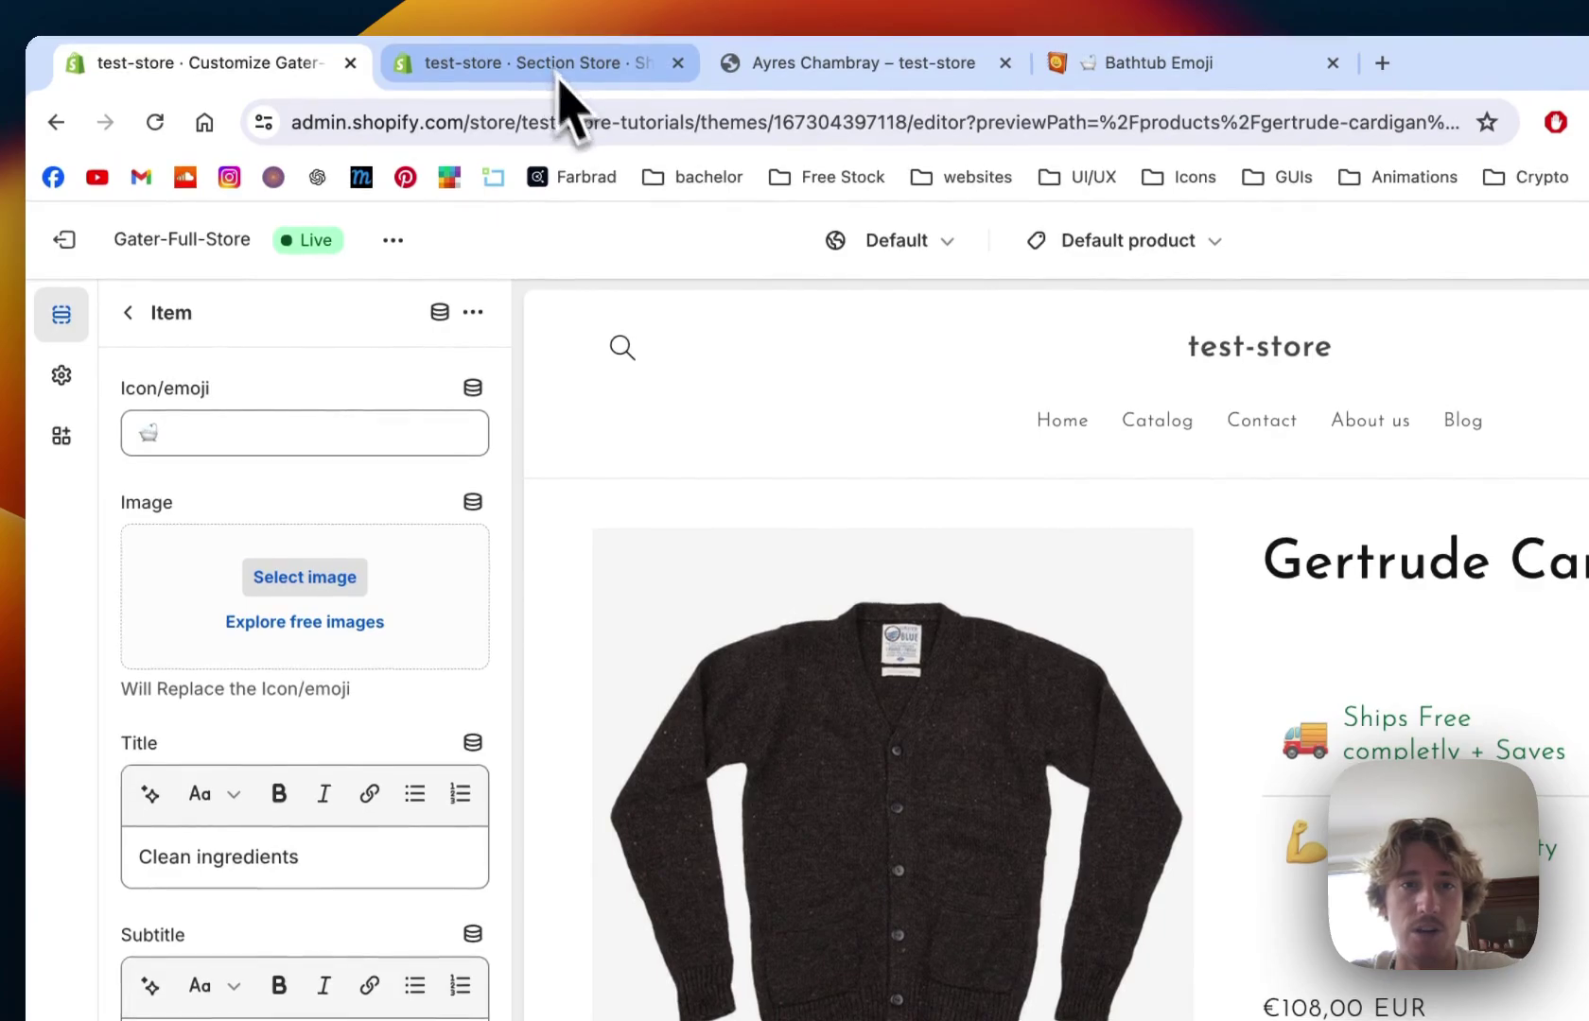
- Open the live storefront in a new tab from the theme editor's options menu
{"action": "left_click", "coordinate": [553, 64]}
{"action": "left_click", "coordinate": [208, 64]}
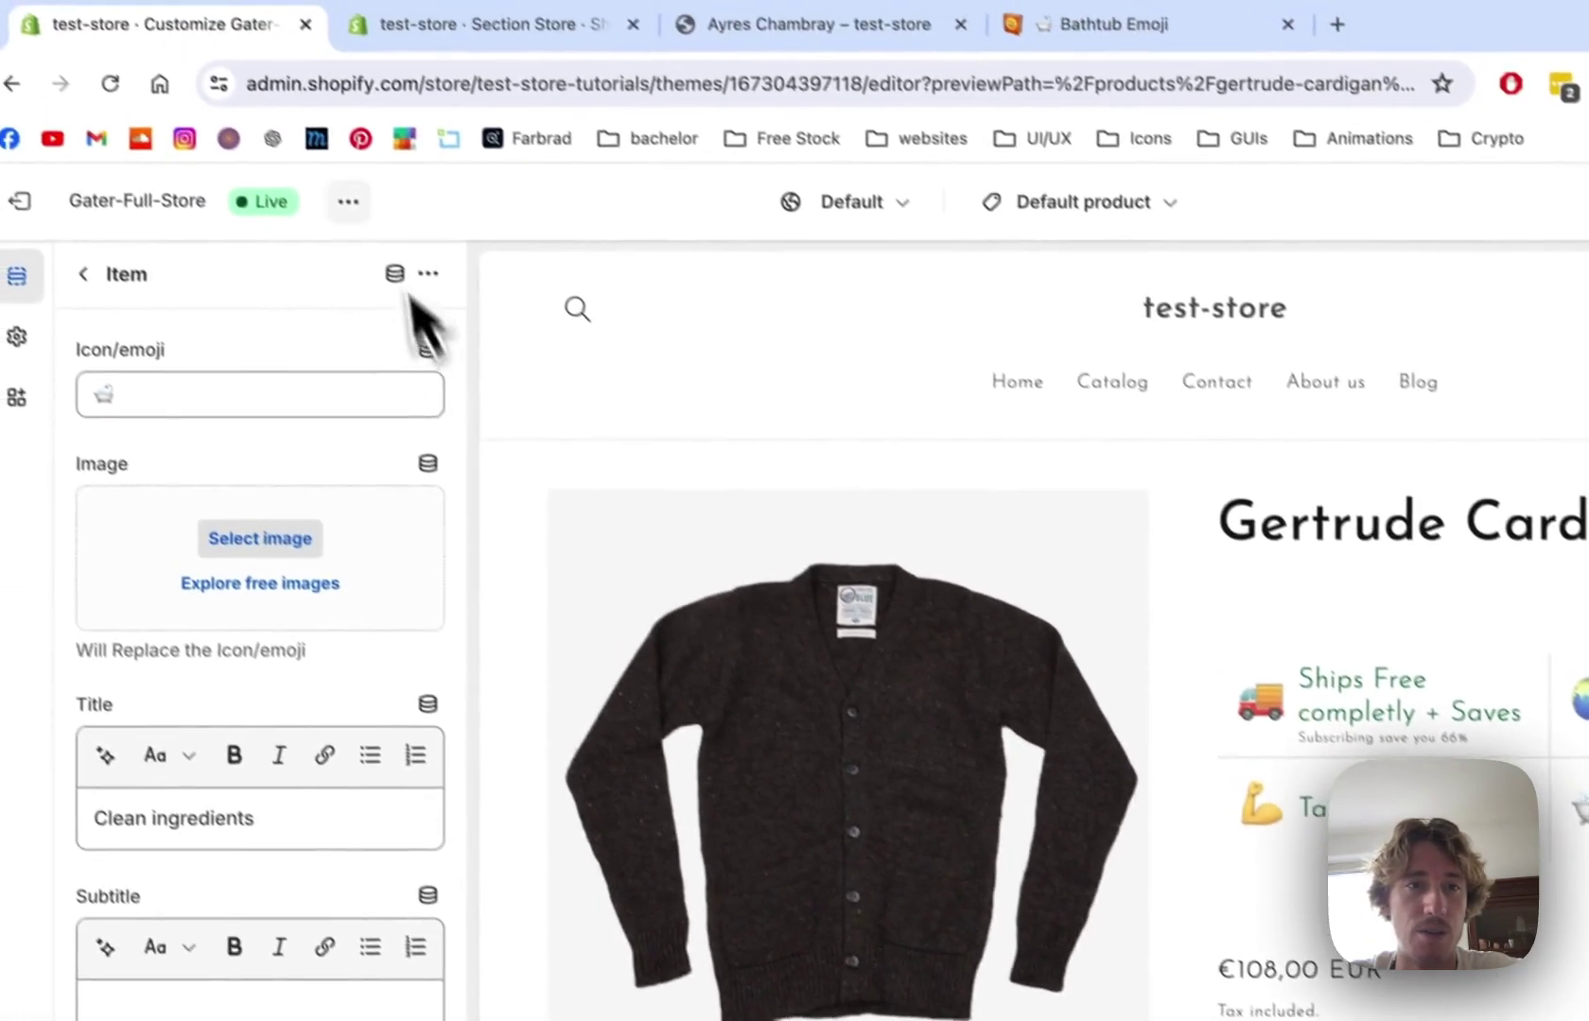
{"action": "left_click", "coordinate": [393, 239]}
{"action": "left_click", "coordinate": [219, 496]}
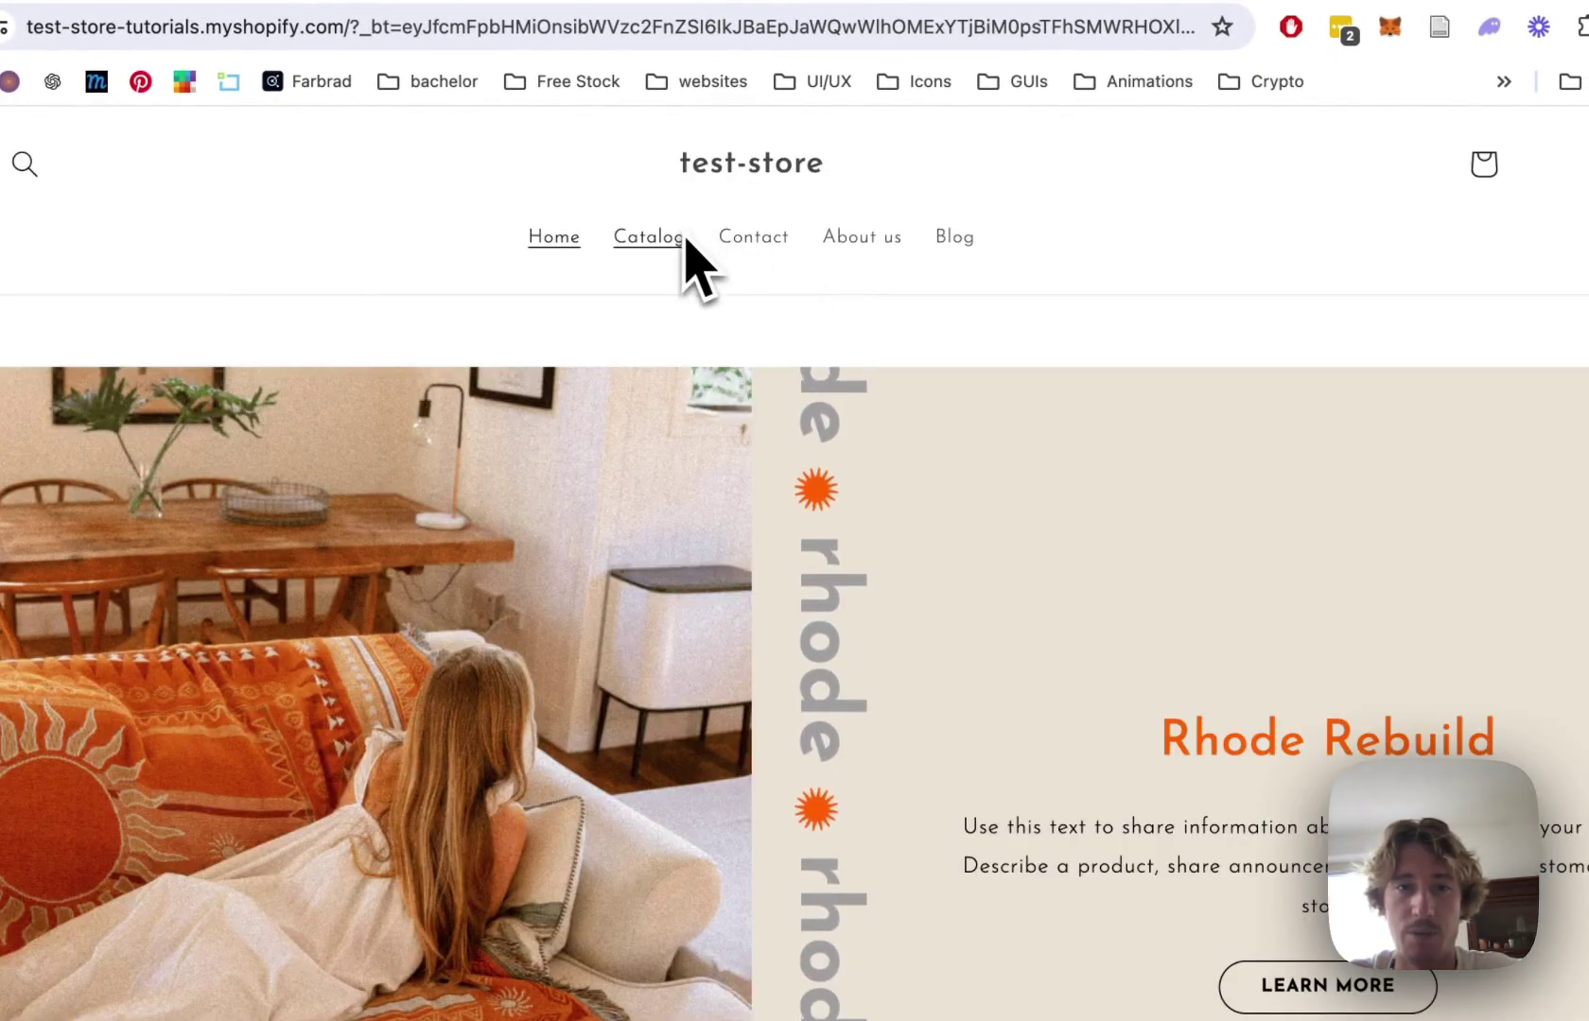
- Browse the Catalog to Ayres Chambray and confirm the green truck and bathtub badges under the title
{"action": "left_click", "coordinate": [684, 240]}
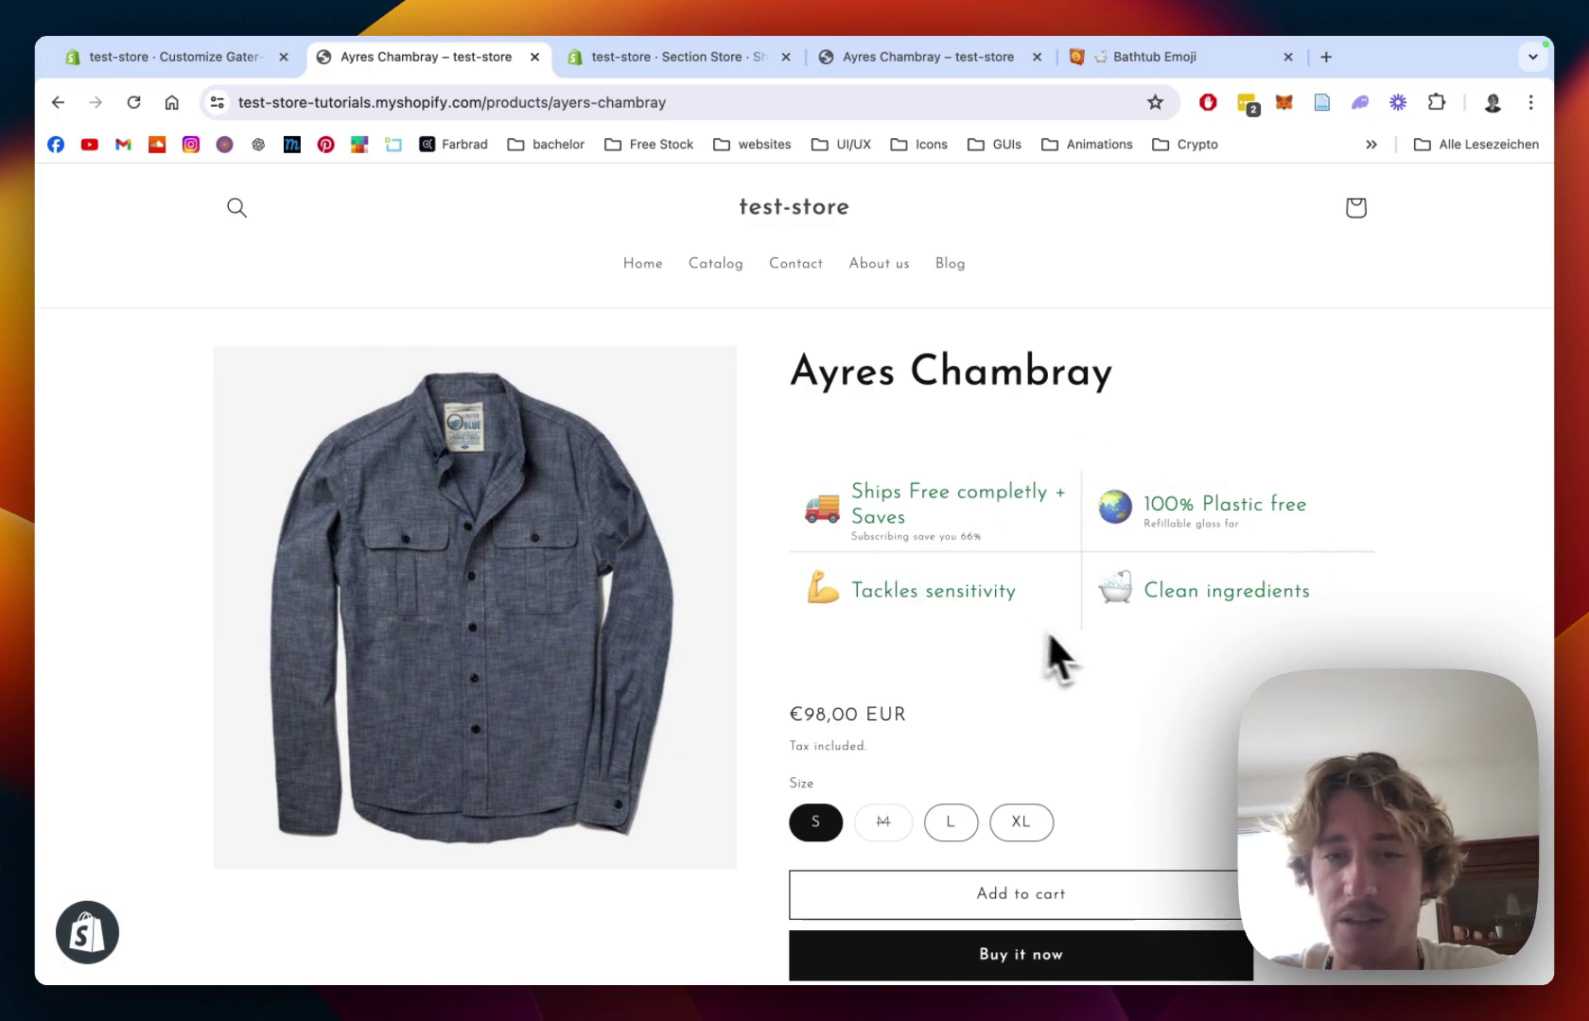
{"action": "scroll", "coordinate": [1076, 639], "scroll_direction": "down", "scroll_amount": 2}
{"action": "scroll", "coordinate": [1076, 638], "scroll_direction": "up", "scroll_amount": 3}
{"action": "scroll", "coordinate": [1078, 646], "scroll_direction": "down", "scroll_amount": 1}
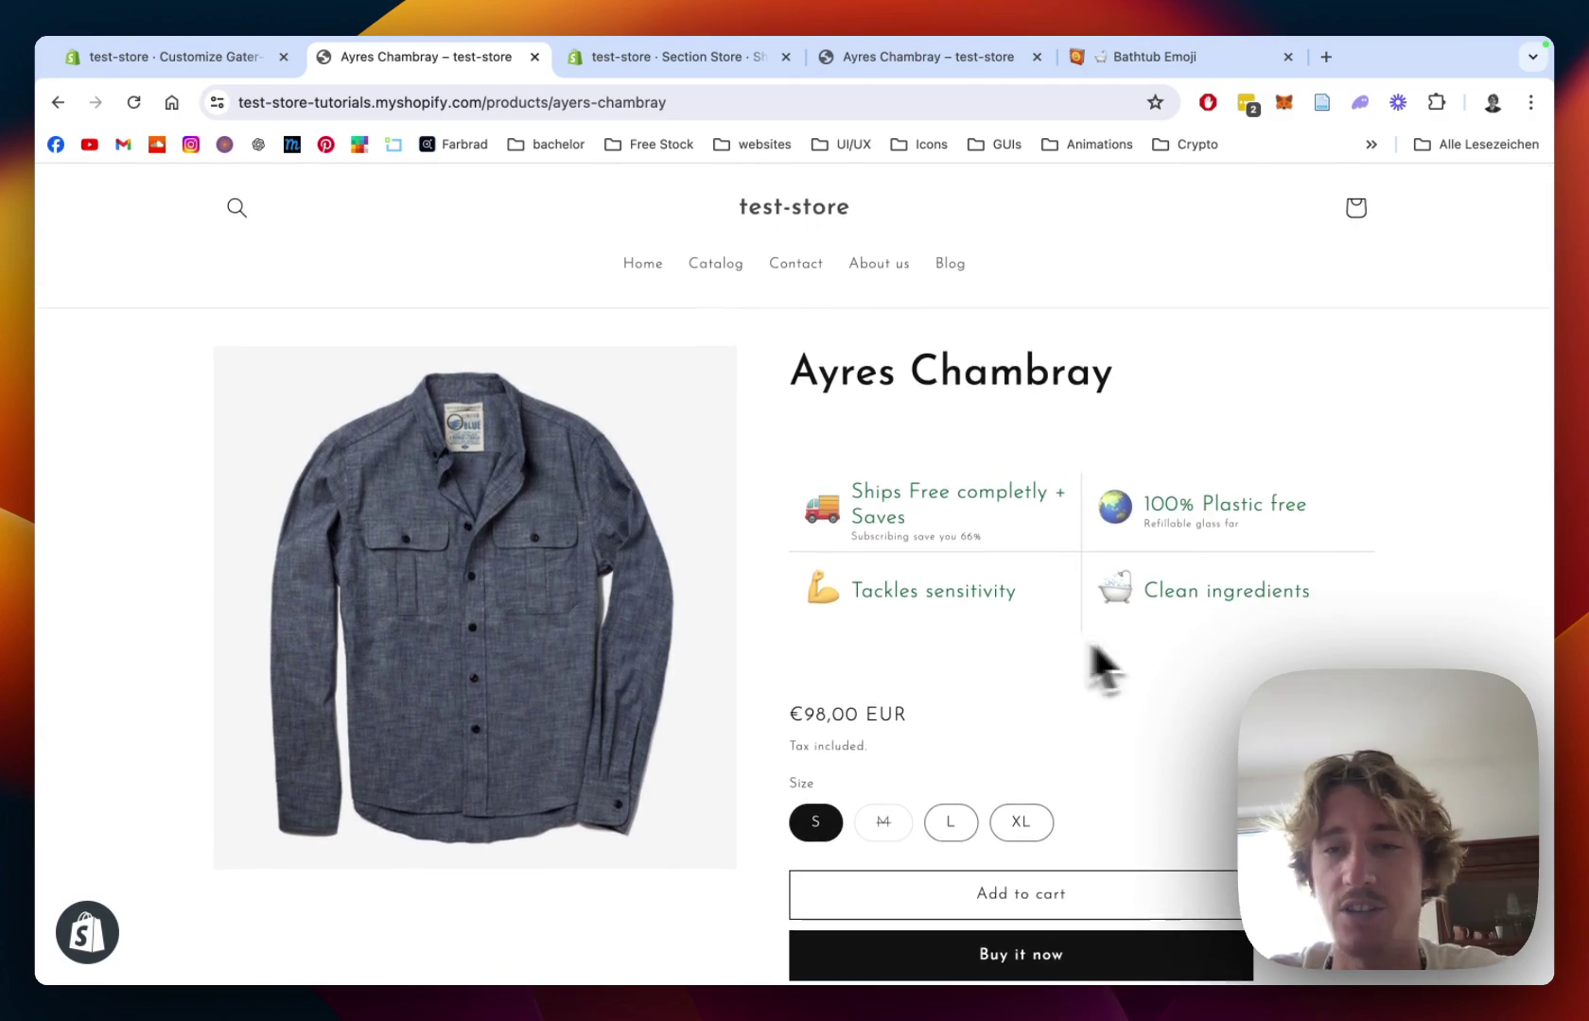